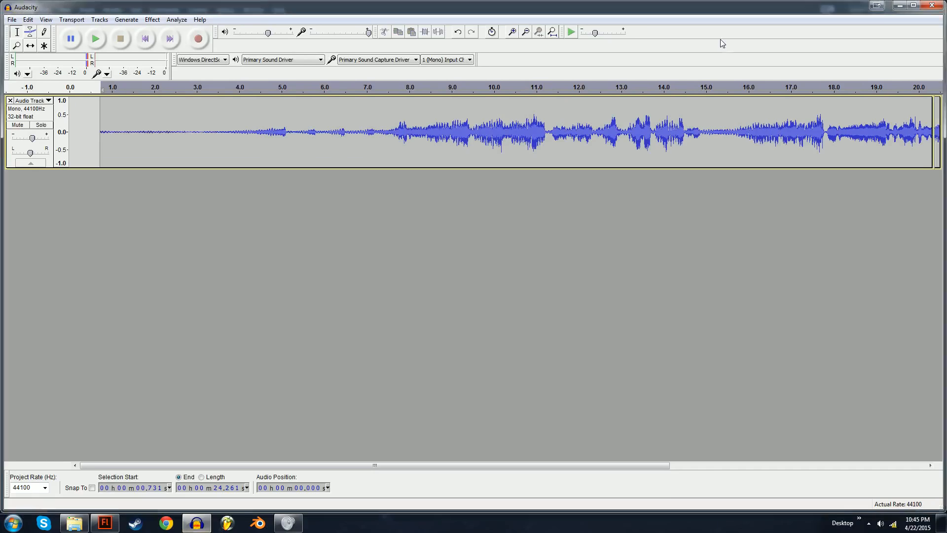
- Reverse the whole audio track
{"action": "left_click", "coordinate": [39, 111]}
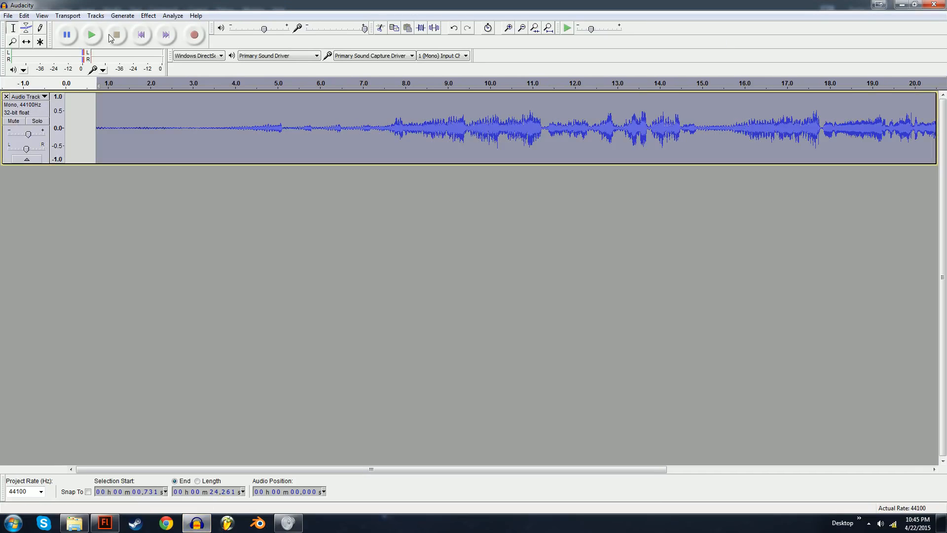
{"action": "left_click", "coordinate": [142, 16]}
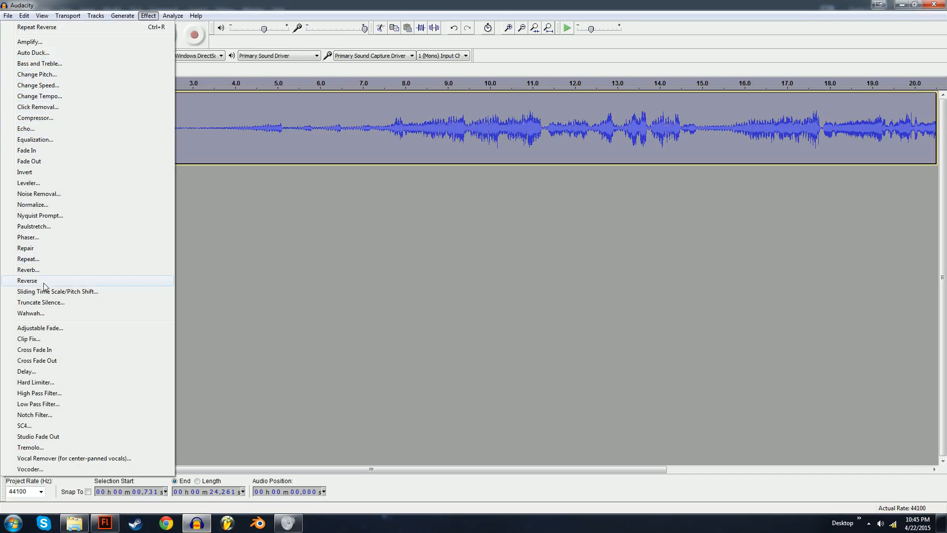
{"action": "left_click", "coordinate": [27, 281]}
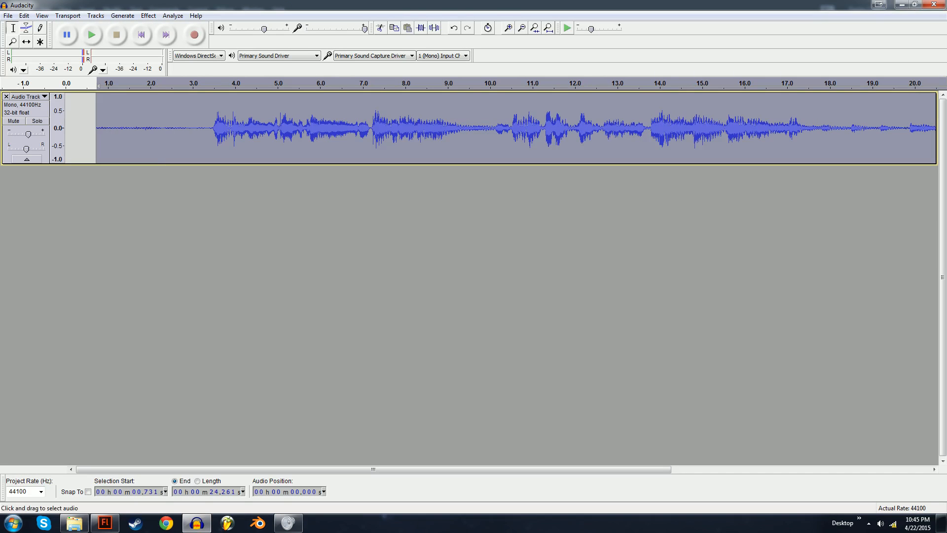
- Delete the quiet section at the start of the reversed track and play the audio
{"action": "left_click", "coordinate": [106, 128]}
{"action": "left_click_drag", "start_coordinate": [177, 128], "coordinate": [23, 127]}
{"action": "key", "text": "Delete"}
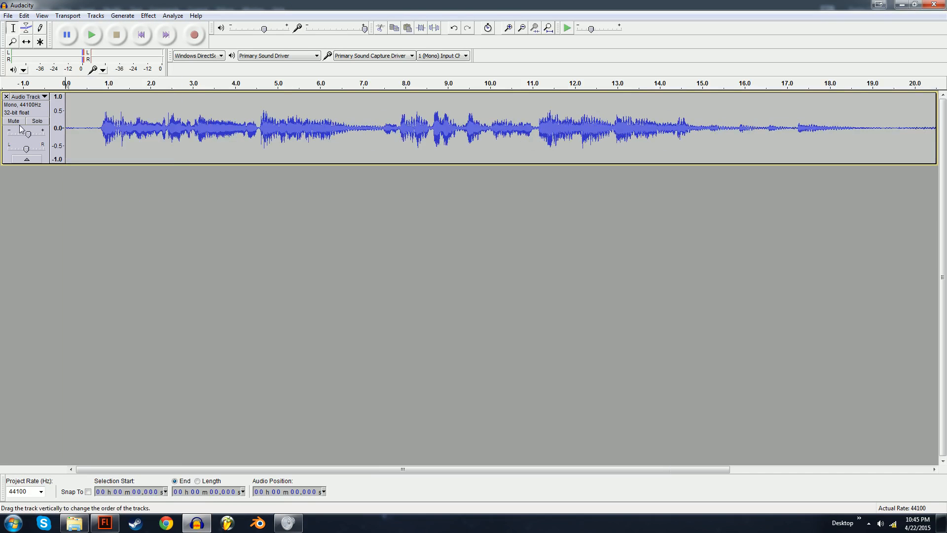
{"action": "left_click", "coordinate": [89, 36]}
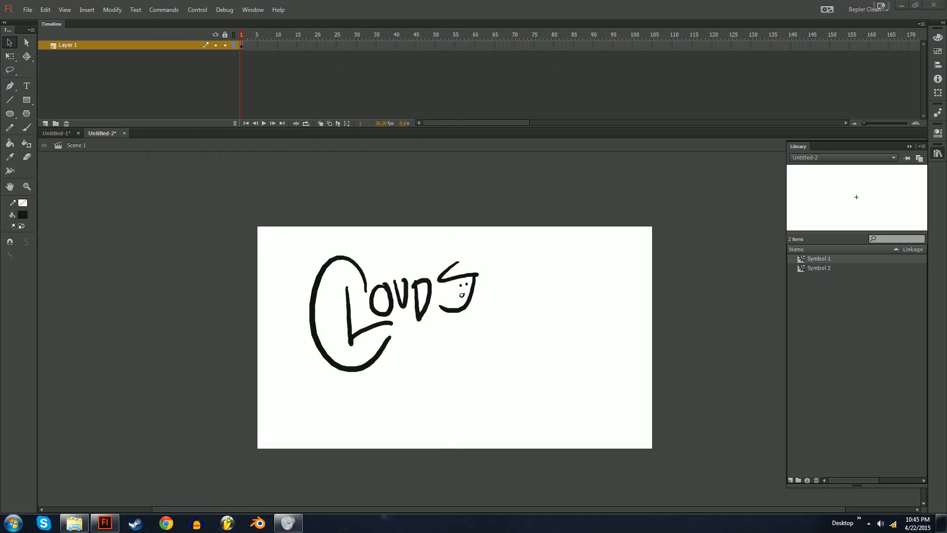
{"action": "left_click_drag", "start_coordinate": [566, 262], "coordinate": [591, 433]}
{"action": "key", "text": "b"}
{"action": "mouse_move", "coordinate": [484, 247]}
{"action": "left_mouse_down"}
{"action": "mouse_move", "coordinate": [520, 308]}
{"action": "mouse_move", "coordinate": [447, 269]}
{"action": "left_mouse_up"}
{"action": "key", "text": "ctrl+z"}
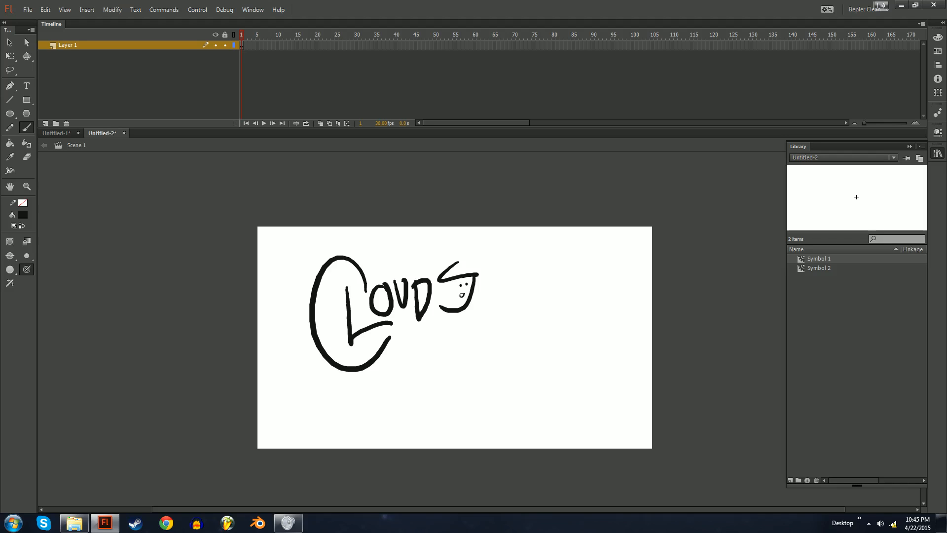
{"action": "left_click_drag", "start_coordinate": [437, 244], "coordinate": [434, 365]}
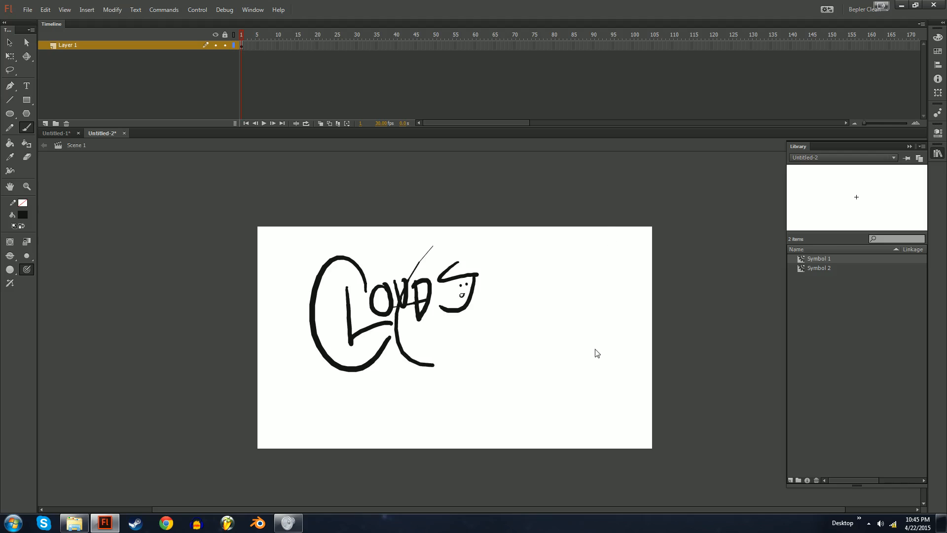
{"action": "key", "text": "ctrl+z"}
{"action": "key", "text": "ctrl+minus"}
{"action": "key", "text": "ctrl+equal"}
{"action": "key", "text": "ctrl+equal"}
{"action": "left_click_drag", "start_coordinate": [415, 281], "coordinate": [434, 319]}
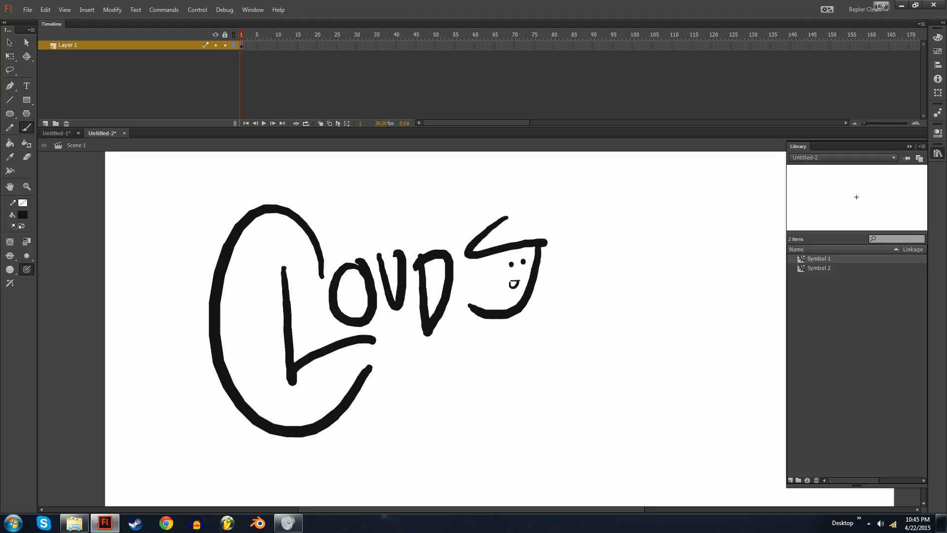
{"action": "mouse_move", "coordinate": [378, 308]}
{"action": "left_mouse_down"}
{"action": "mouse_move", "coordinate": [444, 295]}
{"action": "mouse_move", "coordinate": [416, 294]}
{"action": "left_mouse_up"}
{"action": "key", "text": "ctrl+z"}
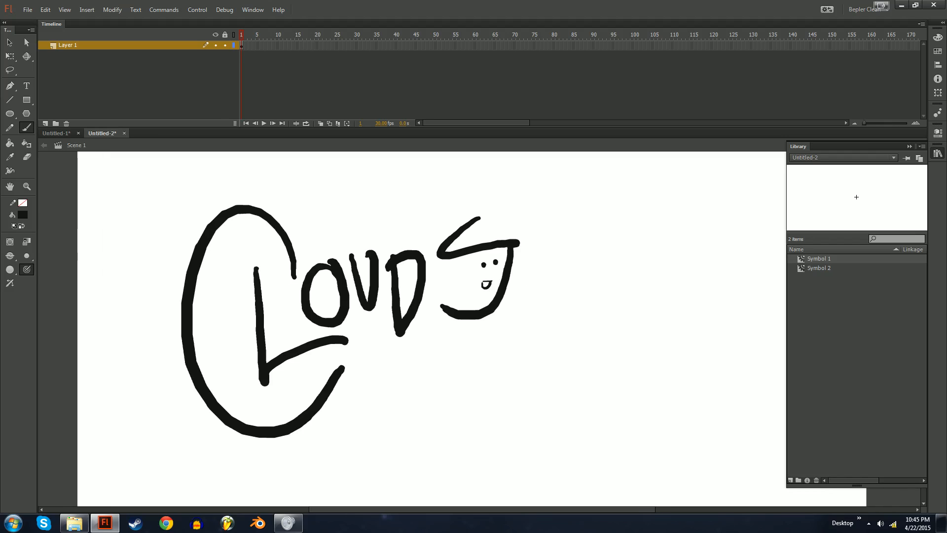
- Brush spiky hair around the smiling face in the final S of the hand-drawn word CLOUDS
{"action": "key", "text": "e"}
{"action": "mouse_move", "coordinate": [521, 238]}
{"action": "left_mouse_down"}
{"action": "mouse_move", "coordinate": [514, 243]}
{"action": "mouse_move", "coordinate": [489, 213]}
{"action": "mouse_move", "coordinate": [532, 203]}
{"action": "mouse_move", "coordinate": [504, 215]}
{"action": "left_mouse_up"}
{"action": "key", "text": "b"}
{"action": "mouse_move", "coordinate": [528, 211]}
{"action": "left_mouse_down"}
{"action": "mouse_move", "coordinate": [511, 217]}
{"action": "mouse_move", "coordinate": [532, 210]}
{"action": "left_mouse_up"}
{"action": "mouse_move", "coordinate": [555, 204]}
{"action": "left_mouse_down"}
{"action": "mouse_move", "coordinate": [533, 219]}
{"action": "mouse_move", "coordinate": [574, 224]}
{"action": "left_mouse_up"}
{"action": "mouse_move", "coordinate": [472, 253]}
{"action": "left_mouse_down"}
{"action": "mouse_move", "coordinate": [458, 265]}
{"action": "mouse_move", "coordinate": [477, 288]}
{"action": "mouse_move", "coordinate": [456, 283]}
{"action": "mouse_move", "coordinate": [561, 282]}
{"action": "mouse_move", "coordinate": [576, 248]}
{"action": "mouse_move", "coordinate": [559, 279]}
{"action": "left_mouse_up"}
{"action": "key", "text": "e"}
{"action": "key", "text": "b"}
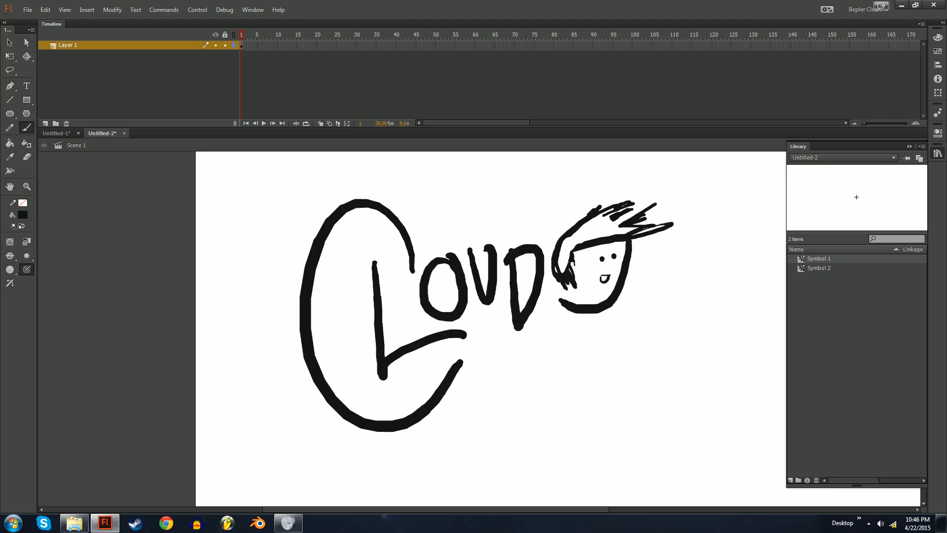
- Brush rough body and limb lines from the face down across the letters of CLOUDS
{"action": "left_click_drag", "start_coordinate": [494, 296], "coordinate": [513, 301]}
{"action": "mouse_move", "coordinate": [588, 325]}
{"action": "left_mouse_down"}
{"action": "mouse_move", "coordinate": [560, 309]}
{"action": "mouse_move", "coordinate": [547, 324]}
{"action": "mouse_move", "coordinate": [540, 389]}
{"action": "mouse_move", "coordinate": [569, 368]}
{"action": "left_mouse_up"}
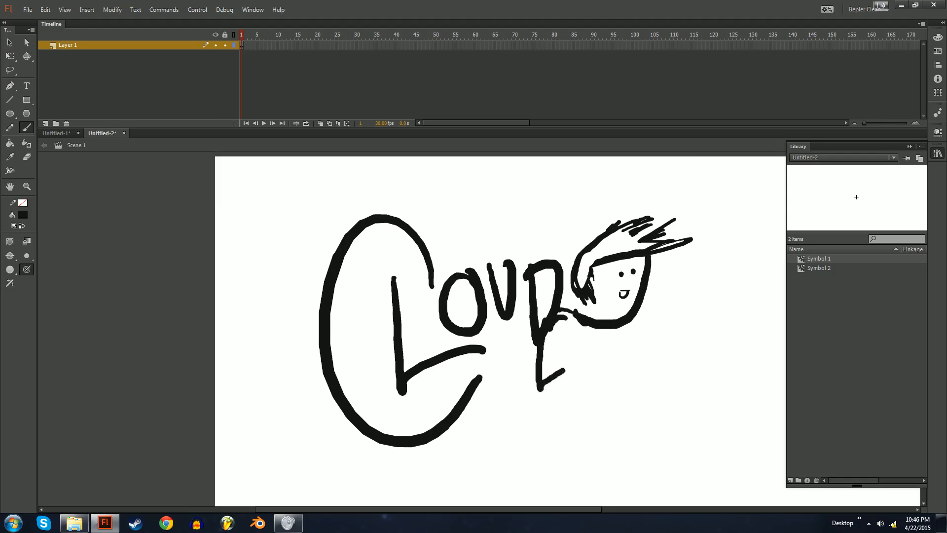
{"action": "mouse_move", "coordinate": [569, 302]}
{"action": "left_mouse_down"}
{"action": "mouse_move", "coordinate": [551, 357]}
{"action": "mouse_move", "coordinate": [586, 362]}
{"action": "left_mouse_up"}
{"action": "mouse_move", "coordinate": [585, 361]}
{"action": "left_mouse_down"}
{"action": "mouse_move", "coordinate": [568, 373]}
{"action": "mouse_move", "coordinate": [563, 393]}
{"action": "left_mouse_up"}
{"action": "left_click_drag", "start_coordinate": [578, 369], "coordinate": [582, 379]}
{"action": "left_click_drag", "start_coordinate": [572, 345], "coordinate": [583, 344]}
{"action": "mouse_move", "coordinate": [583, 345]}
{"action": "left_mouse_down"}
{"action": "mouse_move", "coordinate": [633, 345]}
{"action": "mouse_move", "coordinate": [525, 325]}
{"action": "mouse_move", "coordinate": [522, 348]}
{"action": "left_mouse_up"}
{"action": "left_click_drag", "start_coordinate": [522, 356], "coordinate": [527, 378]}
{"action": "mouse_move", "coordinate": [494, 296]}
{"action": "left_mouse_down"}
{"action": "mouse_move", "coordinate": [537, 291]}
{"action": "mouse_move", "coordinate": [458, 287]}
{"action": "mouse_move", "coordinate": [516, 357]}
{"action": "mouse_move", "coordinate": [556, 313]}
{"action": "mouse_move", "coordinate": [540, 299]}
{"action": "left_mouse_up"}
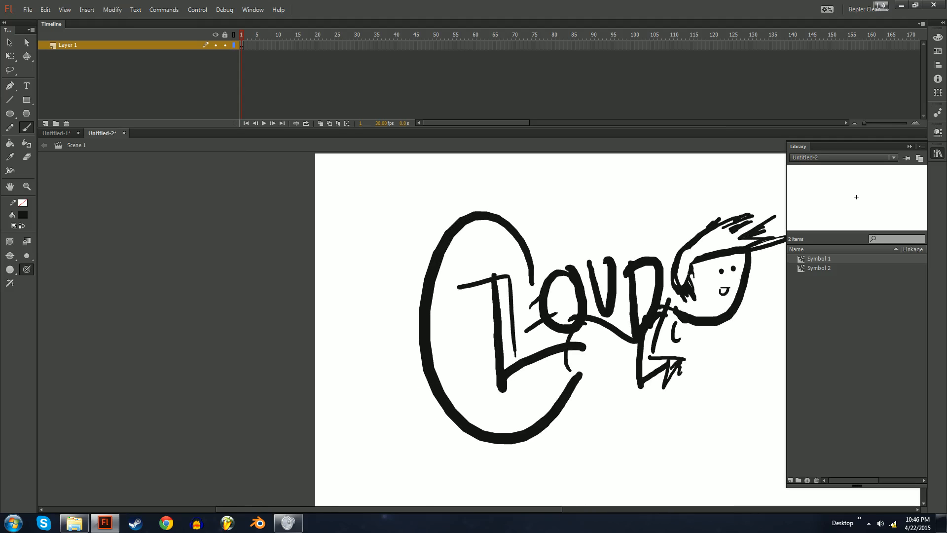
{"action": "left_click_drag", "start_coordinate": [544, 344], "coordinate": [530, 355]}
{"action": "left_click_drag", "start_coordinate": [525, 367], "coordinate": [510, 378]}
{"action": "left_click_drag", "start_coordinate": [493, 337], "coordinate": [478, 367]}
{"action": "left_click_drag", "start_coordinate": [469, 323], "coordinate": [486, 366]}
{"action": "left_click_drag", "start_coordinate": [460, 313], "coordinate": [467, 361]}
- Delete all the artwork on the stage to leave it blank
{"action": "key", "text": "ctrl+minus"}
{"action": "left_click_drag", "start_coordinate": [530, 340], "coordinate": [459, 311]}
{"action": "key", "text": "ctrl+a"}
{"action": "key", "text": "Delete"}
{"action": "mouse_move", "coordinate": [335, 330]}
{"action": "left_mouse_down"}
{"action": "mouse_move", "coordinate": [377, 266]}
{"action": "mouse_move", "coordinate": [459, 294]}
{"action": "mouse_move", "coordinate": [614, 283]}
{"action": "left_mouse_up"}
{"action": "key", "text": "ctrl+z"}
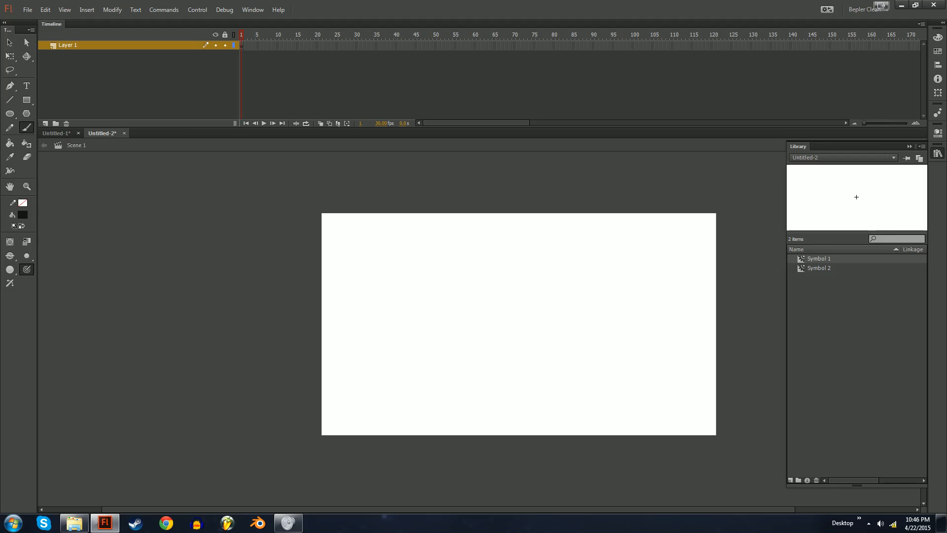
{"action": "key", "text": "v"}
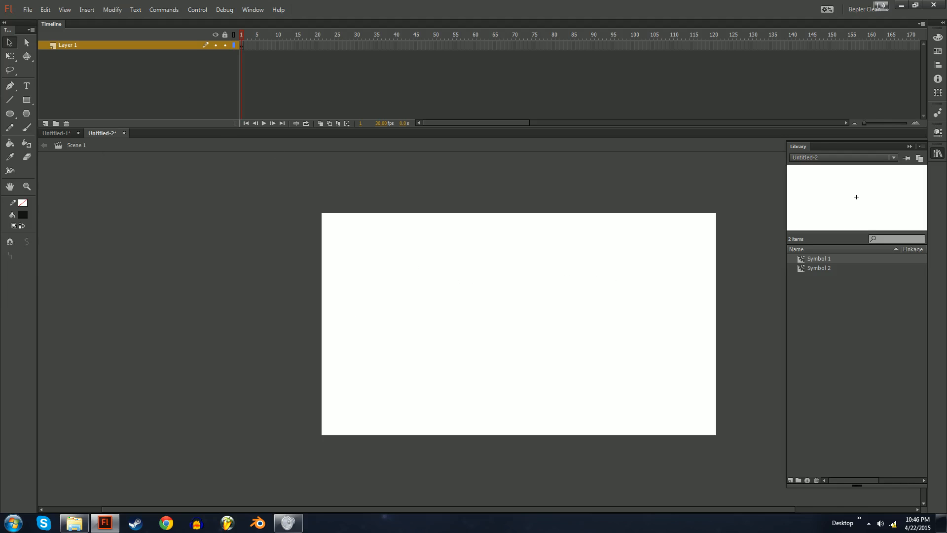
- Draw a blue rectangle without a stroke over almost the entire stage
{"action": "left_click", "coordinate": [22, 215]}
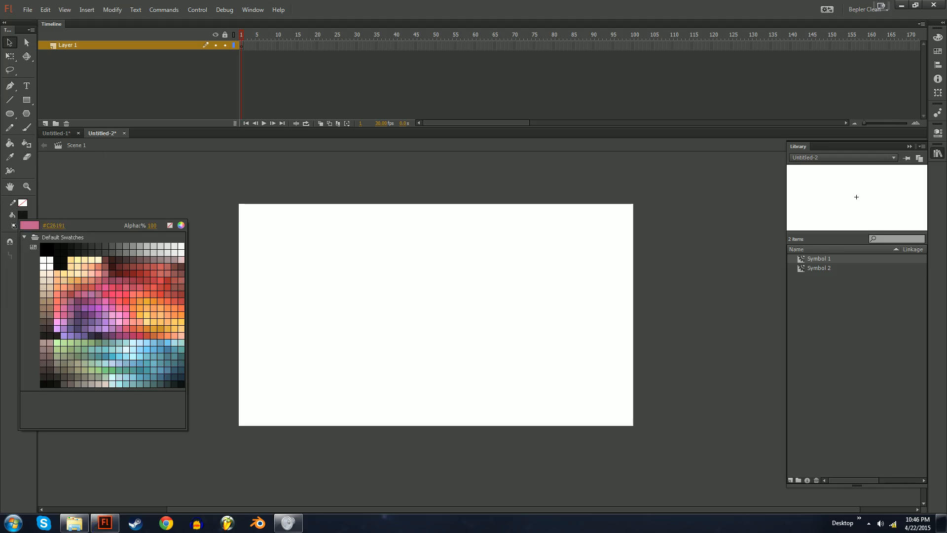
{"action": "left_click", "coordinate": [161, 350]}
{"action": "key", "text": "r"}
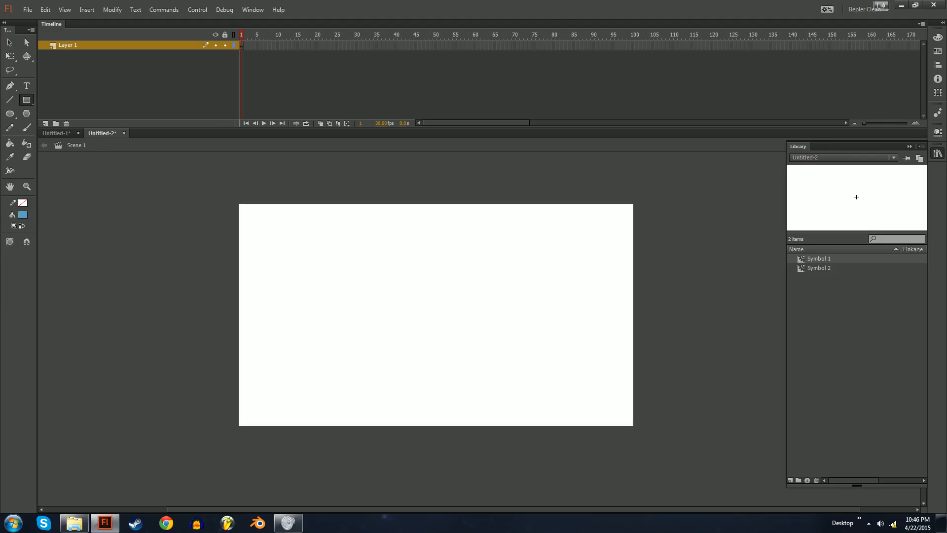
{"action": "left_click_drag", "start_coordinate": [236, 201], "coordinate": [636, 424]}
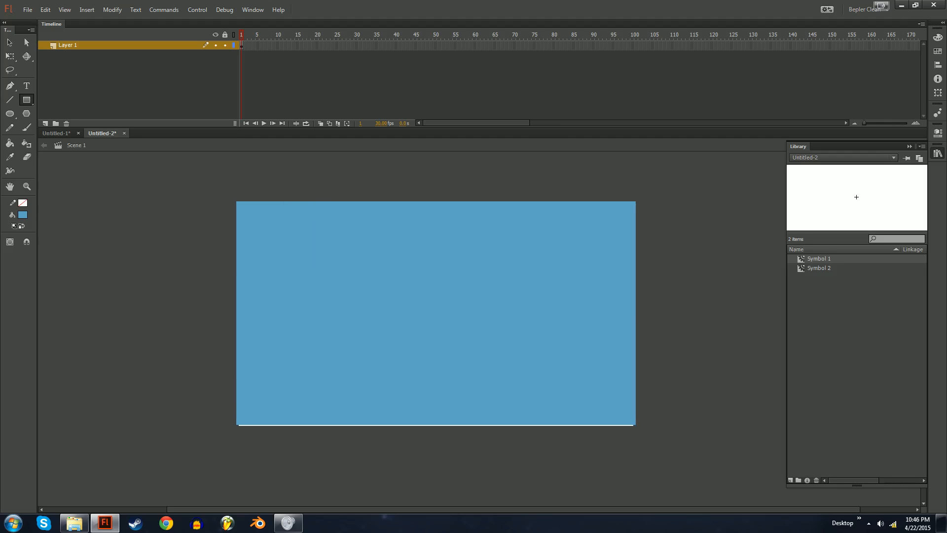
- Stretch the blue rectangle's bottom edge slightly below the stage with Free Transform
{"action": "key", "text": "v"}
{"action": "left_click", "coordinate": [602, 395]}
{"action": "key", "text": "q"}
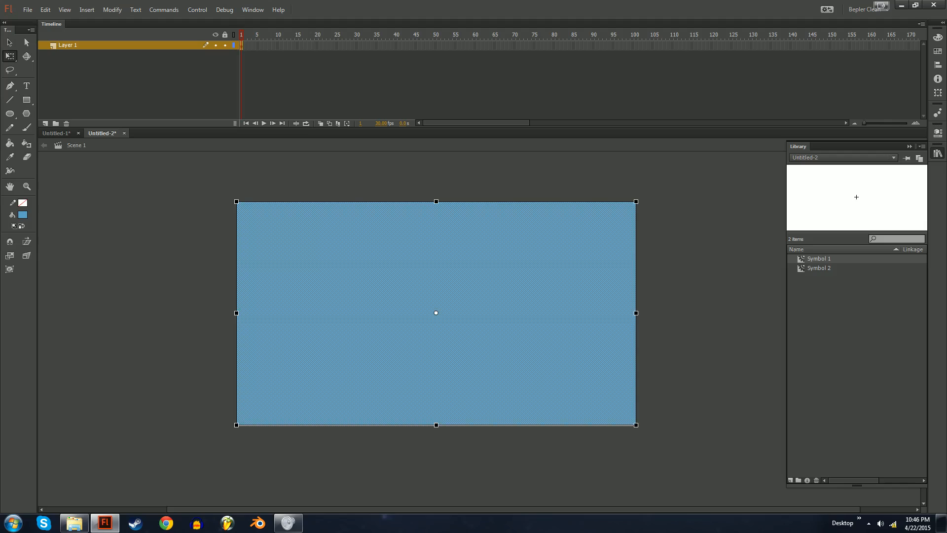
{"action": "left_click_drag", "start_coordinate": [437, 425], "coordinate": [436, 430]}
- Change the rectangle's fill from a solid color to a linear gradient running from tan to blue
{"action": "left_click", "coordinate": [938, 133]}
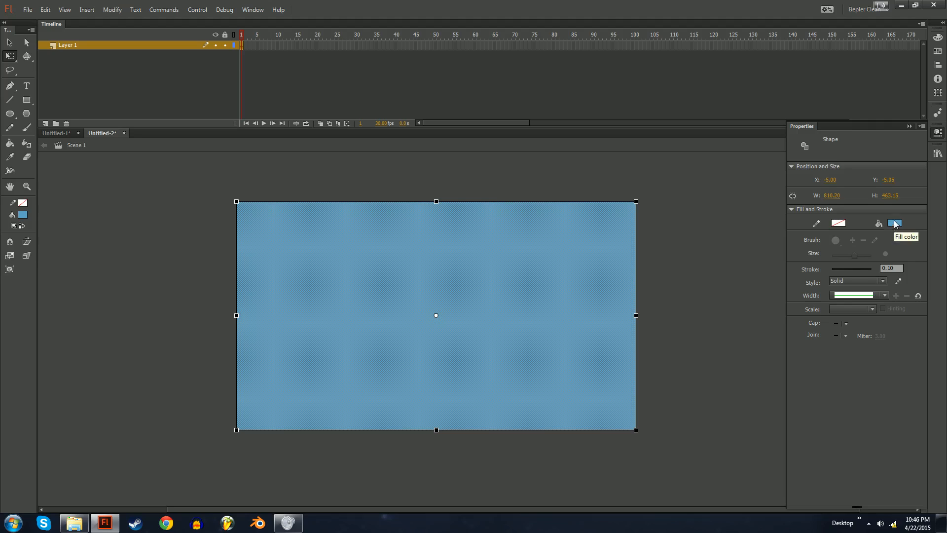
{"action": "left_click", "coordinate": [938, 38]}
{"action": "left_click", "coordinate": [870, 32]}
{"action": "left_click", "coordinate": [819, 29]}
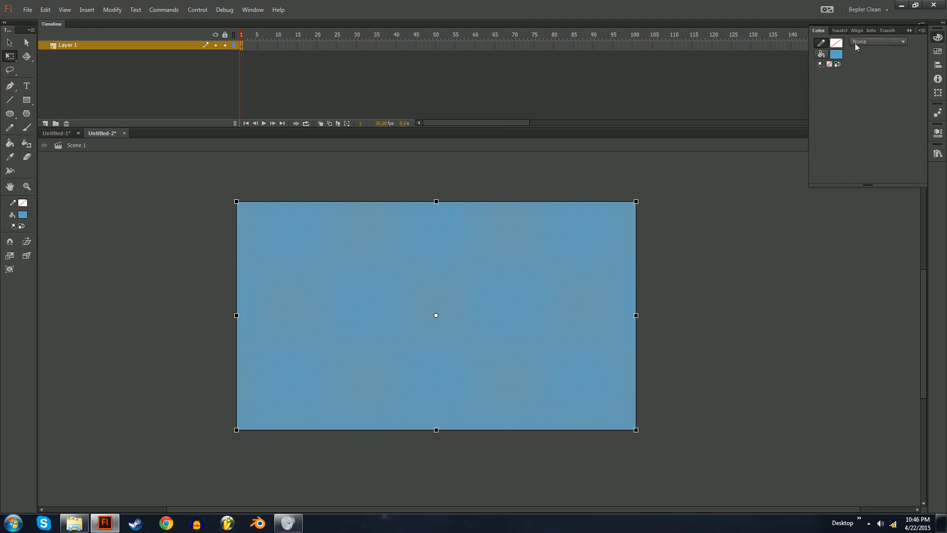
{"action": "left_click", "coordinate": [857, 43]}
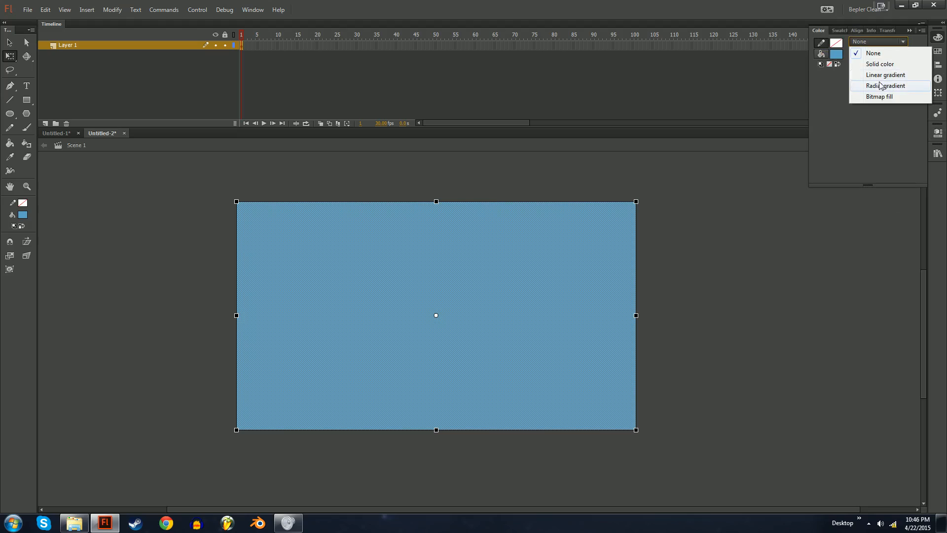
{"action": "left_click", "coordinate": [880, 64]}
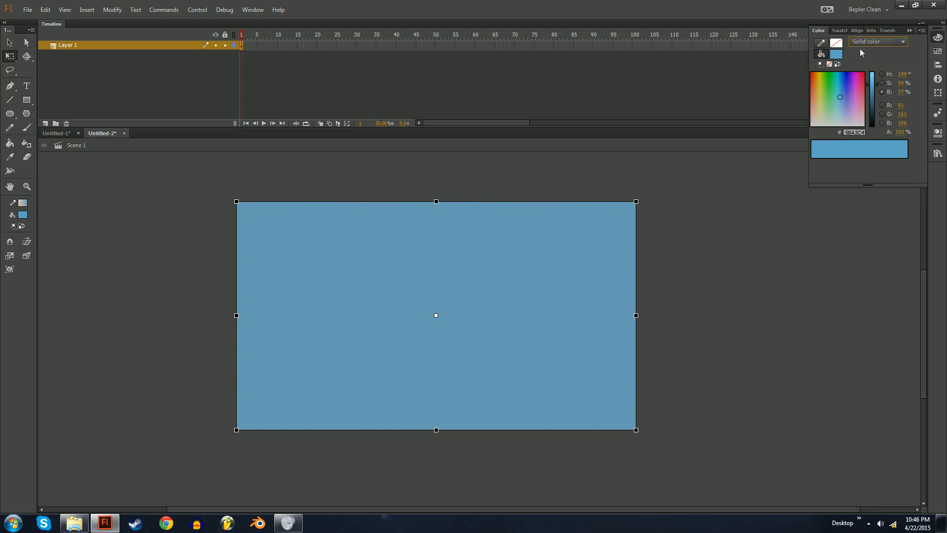
{"action": "left_click", "coordinate": [873, 42]}
{"action": "left_click", "coordinate": [878, 75]}
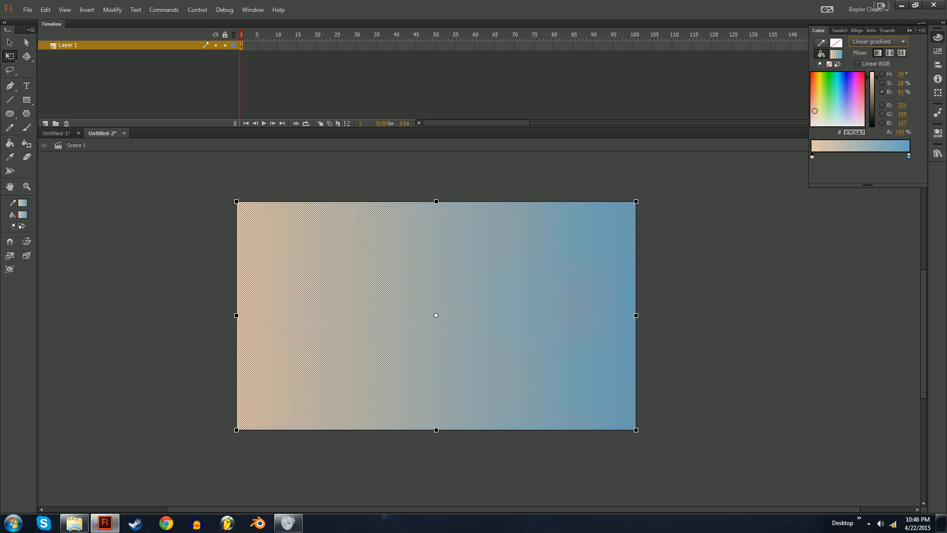
- Rotate the gradient so blue is at the top and tan at the bottom, and shorten its blend to fit the rectangle
{"action": "key", "text": "f"}
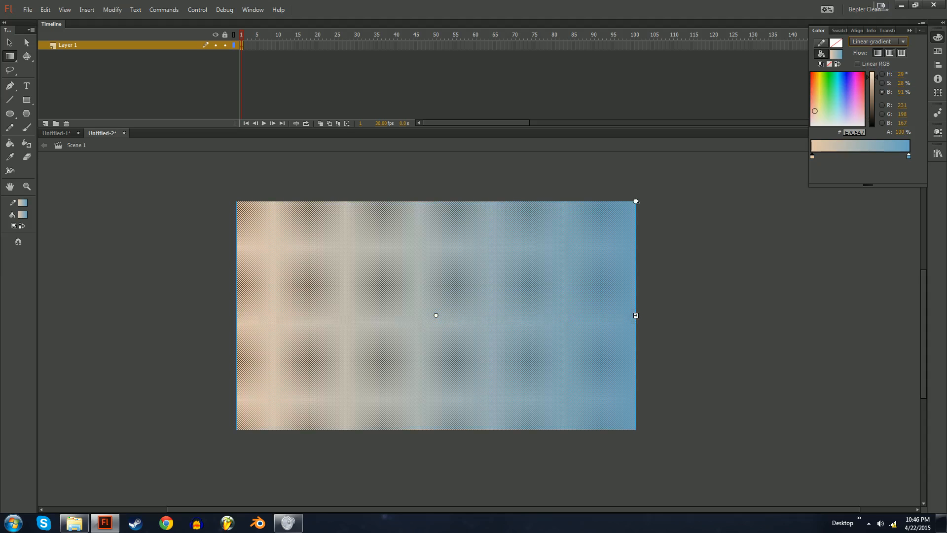
{"action": "left_click_drag", "start_coordinate": [637, 201], "coordinate": [241, 167]}
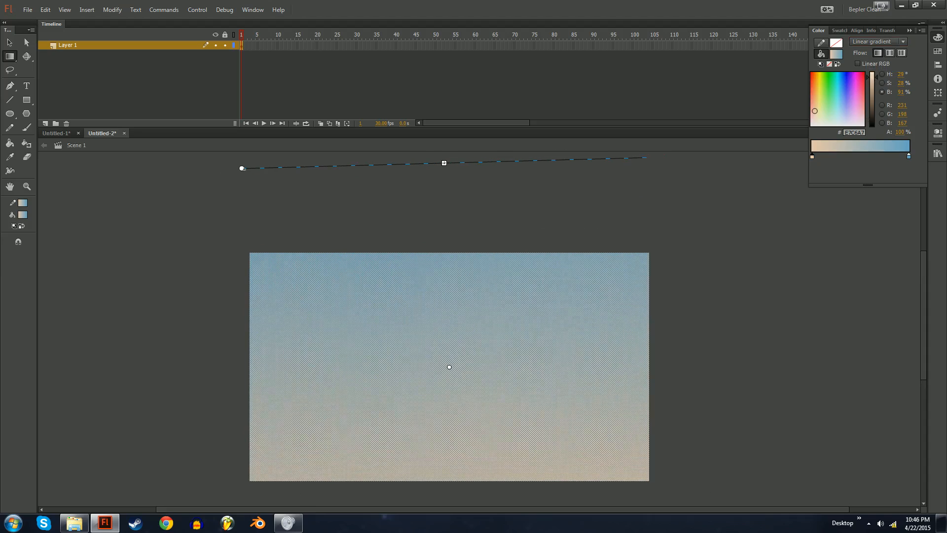
{"action": "left_click_drag", "start_coordinate": [447, 295], "coordinate": [447, 260]}
{"action": "left_click", "coordinate": [444, 217]}
{"action": "key", "text": "v"}
- Add a new layer above the gradient sky and lock Layer 1
{"action": "scroll", "coordinate": [444, 222], "scroll_direction": "down", "scroll_amount": 5}
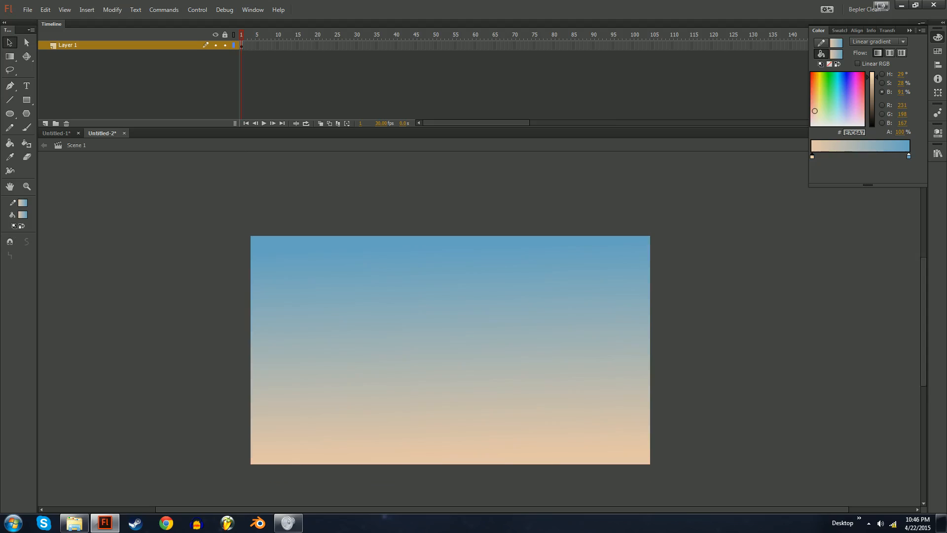
{"action": "left_click", "coordinate": [45, 123]}
{"action": "left_click", "coordinate": [225, 54]}
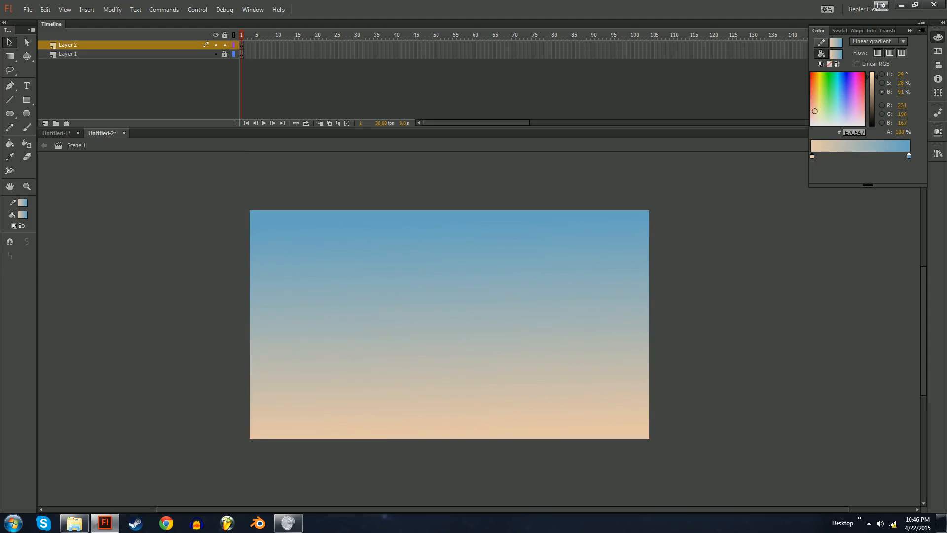
- Set up the Brush tool with a solid white fill (FFFFFF)
{"action": "key", "text": "b"}
{"action": "left_click", "coordinate": [23, 214]}
{"action": "left_click", "coordinate": [46, 263]}
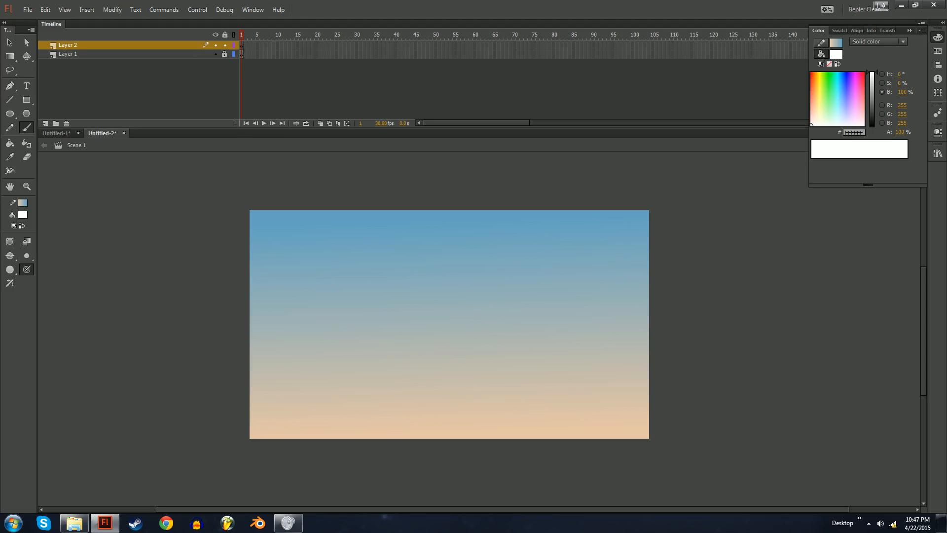
{"action": "left_click_drag", "start_coordinate": [333, 307], "coordinate": [353, 307]}
{"action": "key", "text": "ctrl+z"}
{"action": "left_click", "coordinate": [262, 325]}
{"action": "key", "text": "ctrl+minus"}
{"action": "key", "text": "ctrl+minus"}
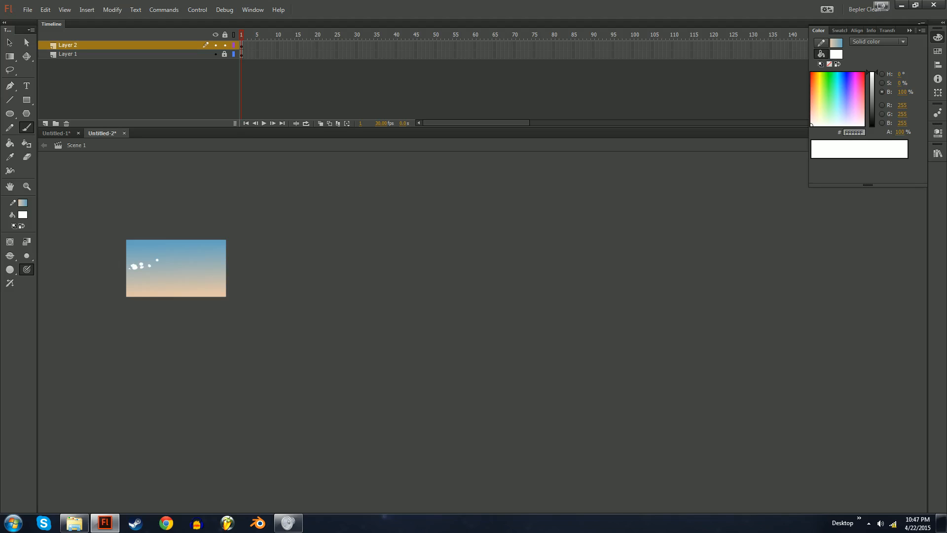
{"action": "left_click", "coordinate": [156, 266]}
{"action": "left_click", "coordinate": [173, 265]}
{"action": "left_click", "coordinate": [192, 248]}
{"action": "left_click", "coordinate": [192, 261]}
{"action": "key", "text": "v"}
{"action": "key", "text": "ctrl+equal"}
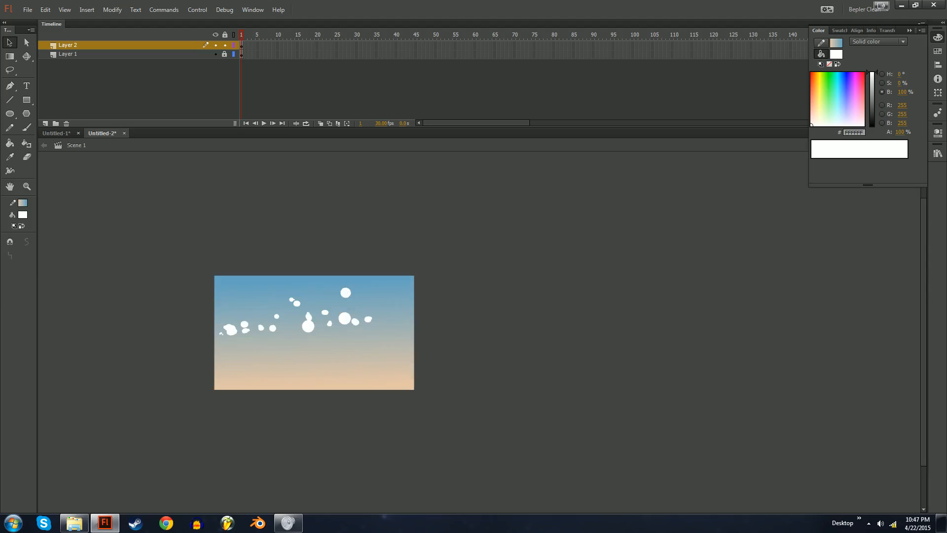
{"action": "scroll", "coordinate": [314, 318], "scroll_direction": "down", "scroll_amount": 1}
{"action": "key", "text": "ctrl+a"}
{"action": "key", "text": "Delete"}
- Brush a horizontal row of white cloud spots across Layer 2, with one large blob left of the sky's center
{"action": "key", "text": "b"}
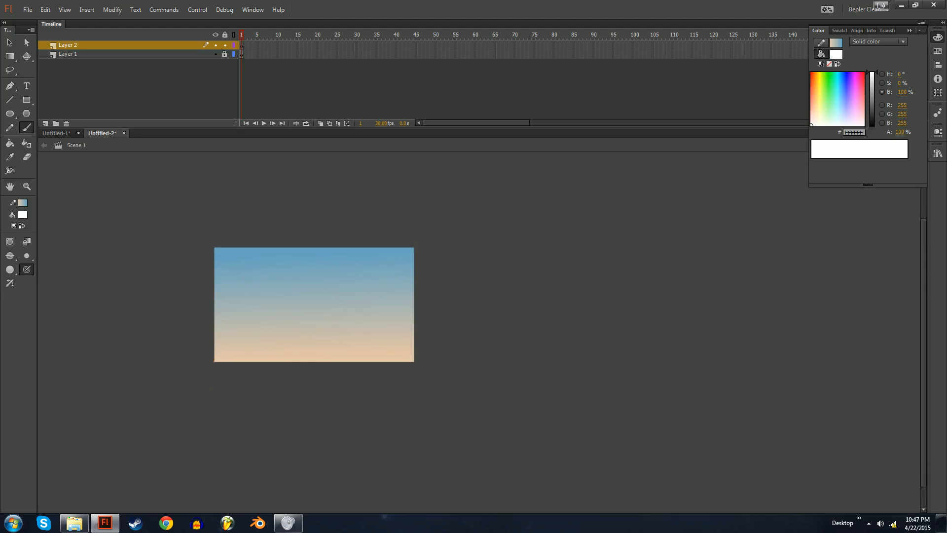
{"action": "left_click", "coordinate": [227, 296]}
{"action": "left_click", "coordinate": [280, 287]}
{"action": "left_click_drag", "start_coordinate": [289, 293], "coordinate": [291, 291]}
{"action": "key", "text": "ctrl+equal"}
{"action": "mouse_move", "coordinate": [435, 311]}
{"action": "left_mouse_down"}
{"action": "mouse_move", "coordinate": [325, 288]}
{"action": "mouse_move", "coordinate": [366, 286]}
{"action": "left_mouse_up"}
{"action": "left_click", "coordinate": [350, 287]}
{"action": "left_click", "coordinate": [399, 293]}
{"action": "left_click_drag", "start_coordinate": [429, 288], "coordinate": [425, 294]}
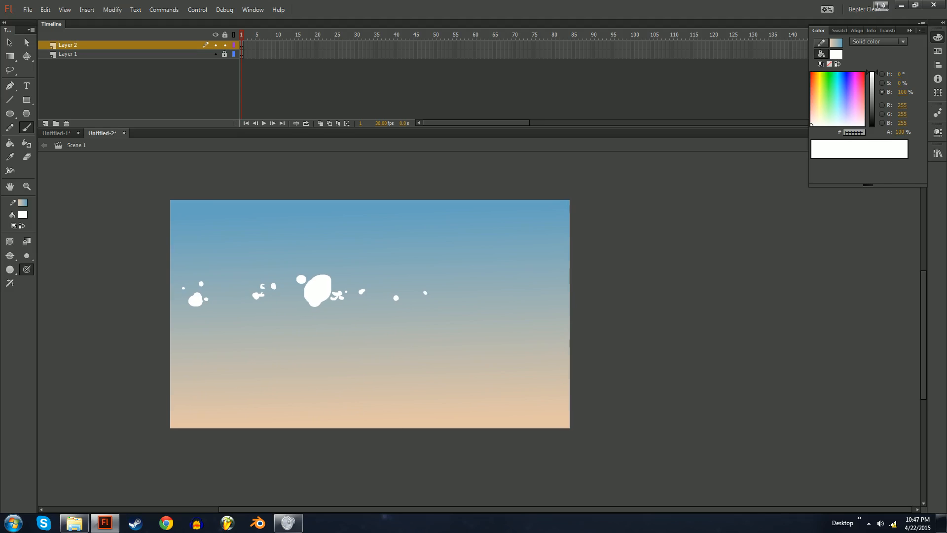
- Dab small clustered white spots to continue the cloud row right of the sky's center
{"action": "key", "text": "ctrl+equal"}
{"action": "left_click_drag", "start_coordinate": [617, 291], "coordinate": [482, 299]}
{"action": "left_click", "coordinate": [511, 296]}
{"action": "left_click", "coordinate": [505, 299]}
{"action": "left_click", "coordinate": [492, 303]}
{"action": "left_click", "coordinate": [488, 309]}
{"action": "left_click", "coordinate": [504, 302]}
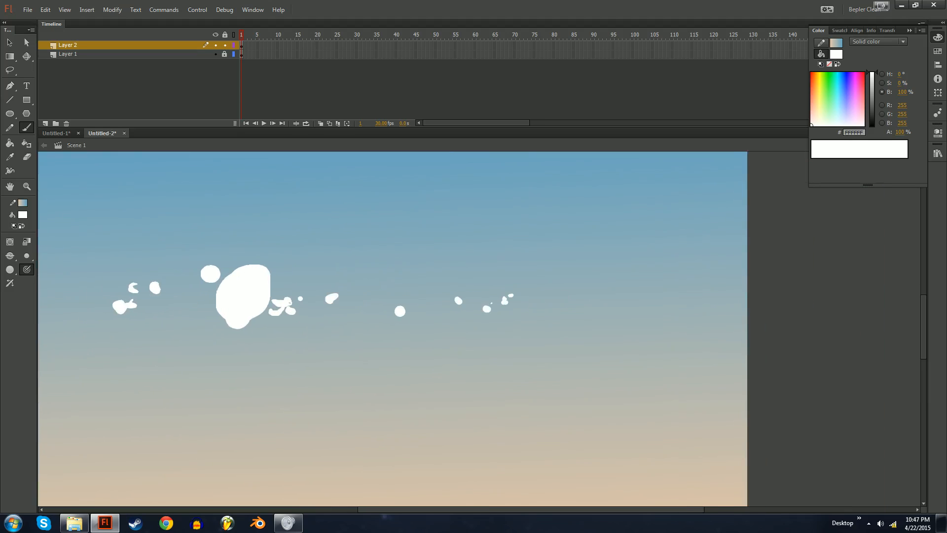
{"action": "left_click", "coordinate": [509, 304]}
{"action": "left_click", "coordinate": [539, 295]}
{"action": "left_click", "coordinate": [467, 309]}
{"action": "left_click", "coordinate": [543, 302]}
{"action": "left_click", "coordinate": [561, 300]}
{"action": "left_click", "coordinate": [569, 300]}
- Dab a medium round white puff in the right part of the sky, with a few small spots around it
{"action": "left_click", "coordinate": [598, 290]}
{"action": "left_click", "coordinate": [608, 267]}
{"action": "left_click", "coordinate": [604, 309]}
{"action": "left_click", "coordinate": [610, 307]}
{"action": "left_click", "coordinate": [640, 290]}
{"action": "left_click", "coordinate": [654, 285]}
- Dab tiny white spots trailing from the medium puff toward the sky's right edge
{"action": "left_click_drag", "start_coordinate": [623, 293], "coordinate": [508, 283]}
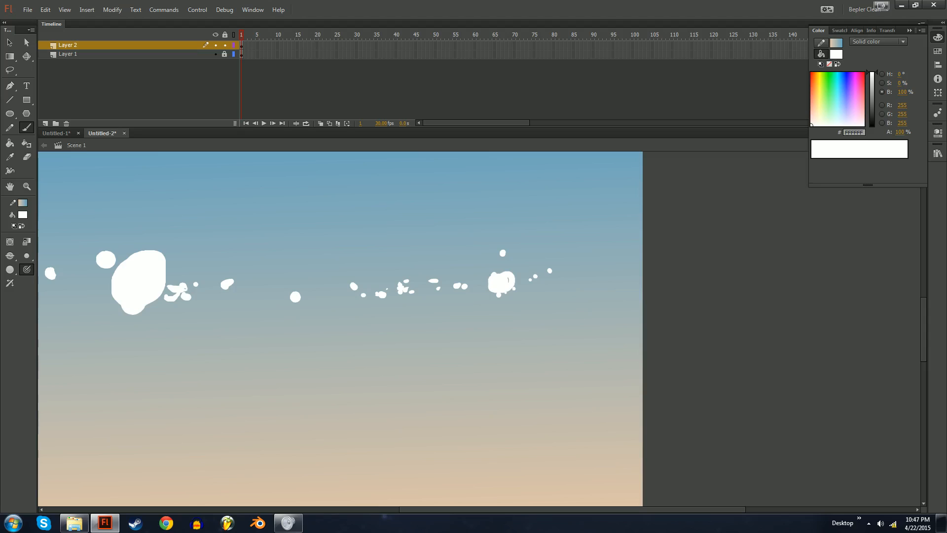
{"action": "left_click", "coordinate": [504, 295]}
{"action": "left_click", "coordinate": [521, 285]}
{"action": "left_click", "coordinate": [537, 290]}
{"action": "key", "text": "ctrl+equal"}
{"action": "left_click_drag", "start_coordinate": [521, 241], "coordinate": [566, 315]}
{"action": "key", "text": "ctrl+minus"}
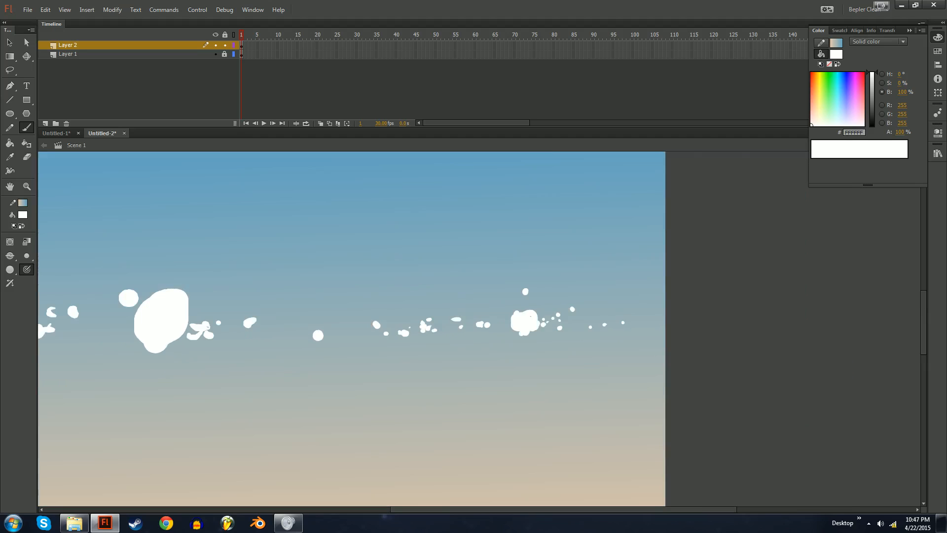
- Dab tiny white spots above the clustered spots right of the sky's center
{"action": "left_click_drag", "start_coordinate": [444, 321], "coordinate": [522, 327]}
{"action": "left_click", "coordinate": [449, 314]}
{"action": "left_click", "coordinate": [466, 308]}
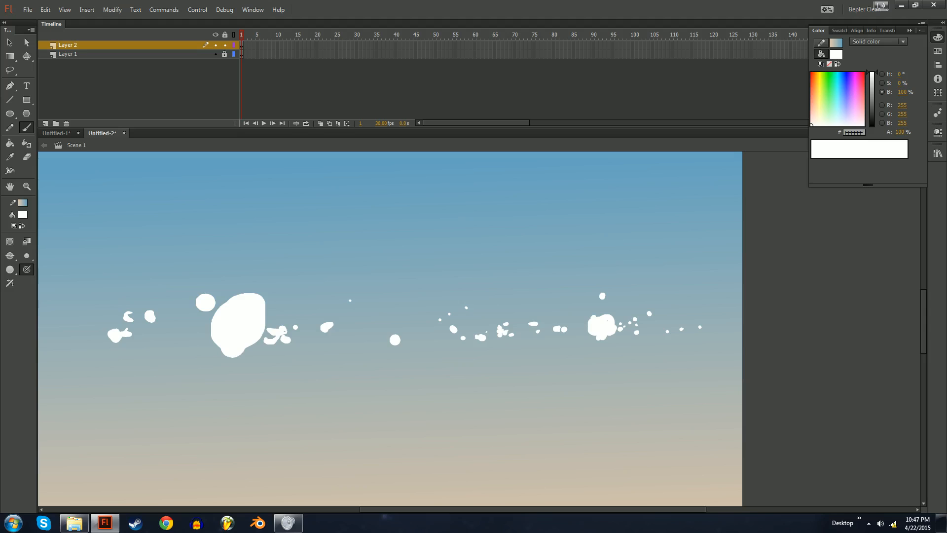
{"action": "left_click_drag", "start_coordinate": [466, 308], "coordinate": [606, 303]}
- Stack two smaller round white puffs on top of the large cloud blob
{"action": "key", "text": "ctrl+minus"}
{"action": "key", "text": "ctrl+equal"}
{"action": "left_click_drag", "start_coordinate": [445, 296], "coordinate": [577, 330]}
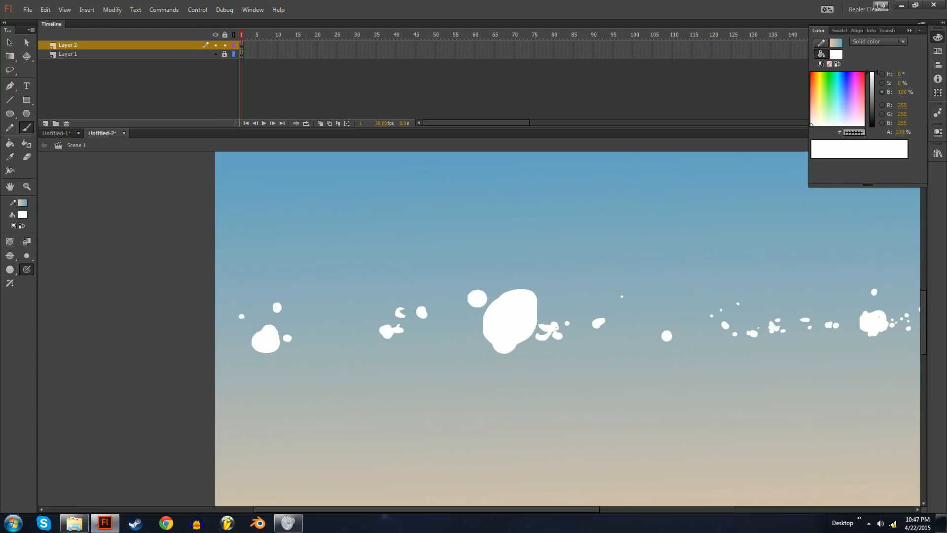
{"action": "key", "text": "ctrl+minus"}
{"action": "left_click_drag", "start_coordinate": [497, 308], "coordinate": [501, 296]}
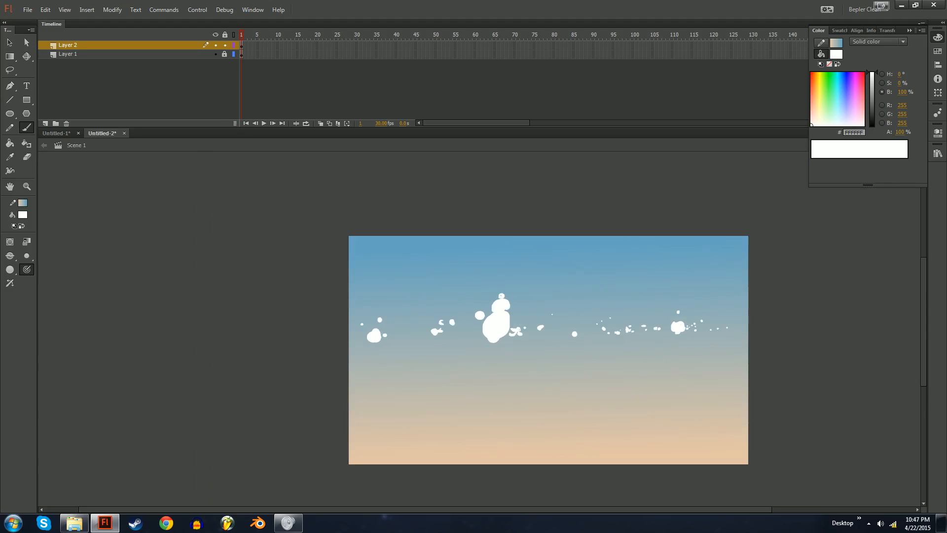
- Try freehand Pencil strokes across the lower part of the sky and undo them
{"action": "mouse_move", "coordinate": [549, 350]}
{"action": "left_mouse_down"}
{"action": "mouse_move", "coordinate": [502, 343]}
{"action": "mouse_move", "coordinate": [501, 306]}
{"action": "left_mouse_up"}
{"action": "key", "text": "y"}
{"action": "left_click_drag", "start_coordinate": [498, 367], "coordinate": [578, 373]}
{"action": "key", "text": "ctrl+z"}
{"action": "left_click_drag", "start_coordinate": [316, 362], "coordinate": [524, 380]}
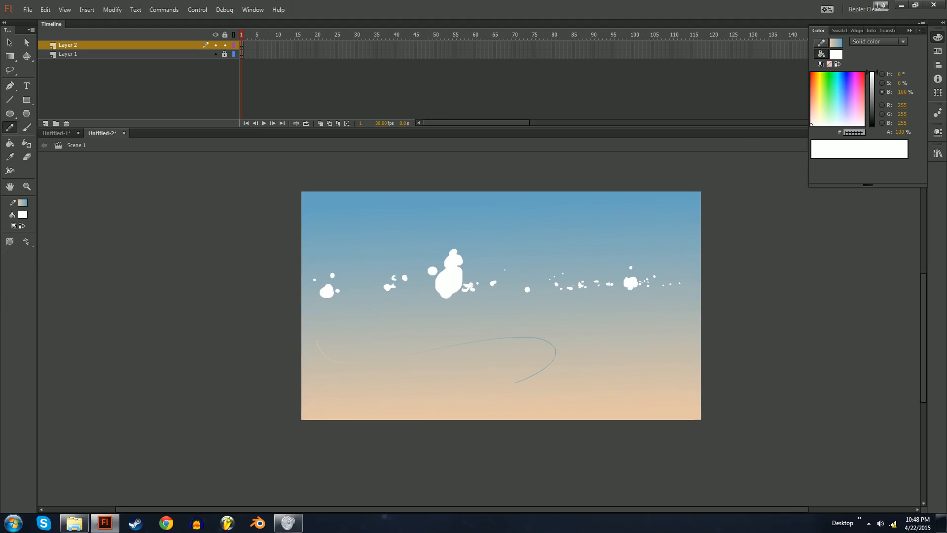
{"action": "key", "text": "ctrl+z"}
- Set the Pencil's stroke color to white (#FFFFFF) and its stroke style to Stippled
{"action": "left_click", "coordinate": [22, 203]}
{"action": "left_click", "coordinate": [21, 203]}
{"action": "left_click", "coordinate": [23, 204]}
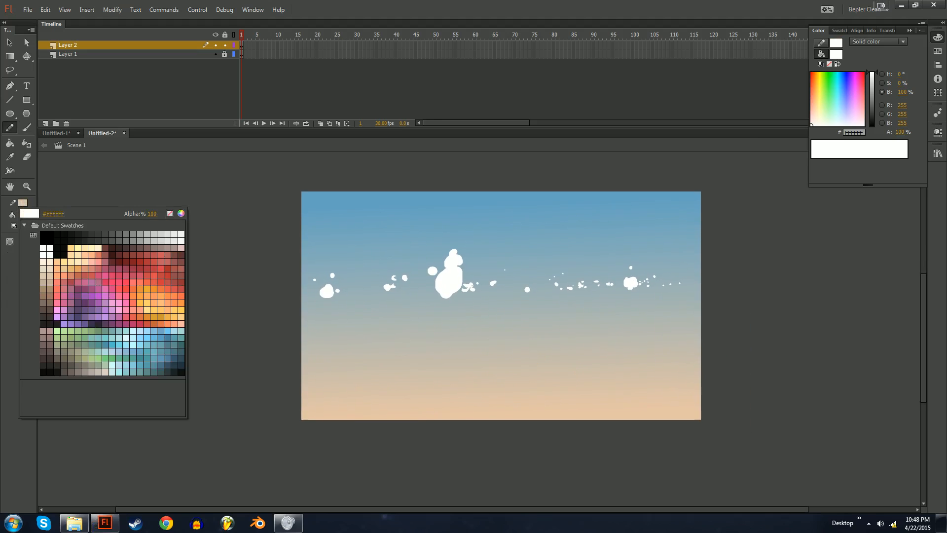
{"action": "left_click", "coordinate": [46, 252]}
{"action": "left_click", "coordinate": [938, 133]}
{"action": "left_click", "coordinate": [854, 238]}
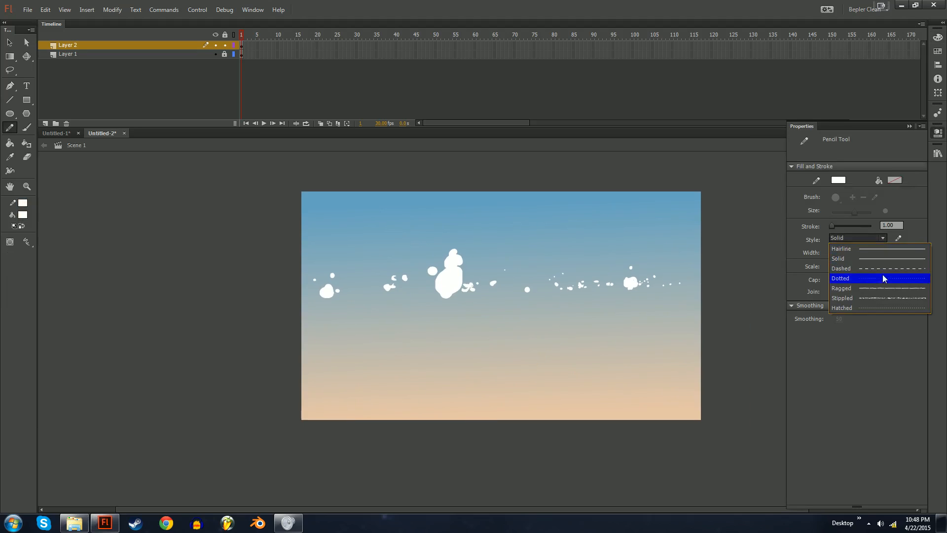
{"action": "left_click", "coordinate": [877, 299]}
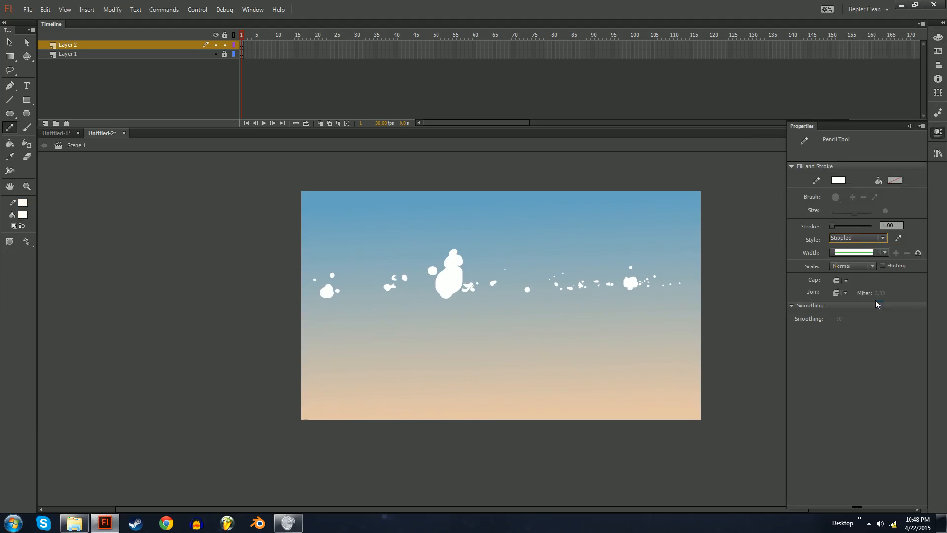
- Configure the stipple stroke with Small dot size, Random Sizes dot variation and Very Dense density
{"action": "left_click", "coordinate": [898, 238]}
{"action": "left_click", "coordinate": [471, 170]}
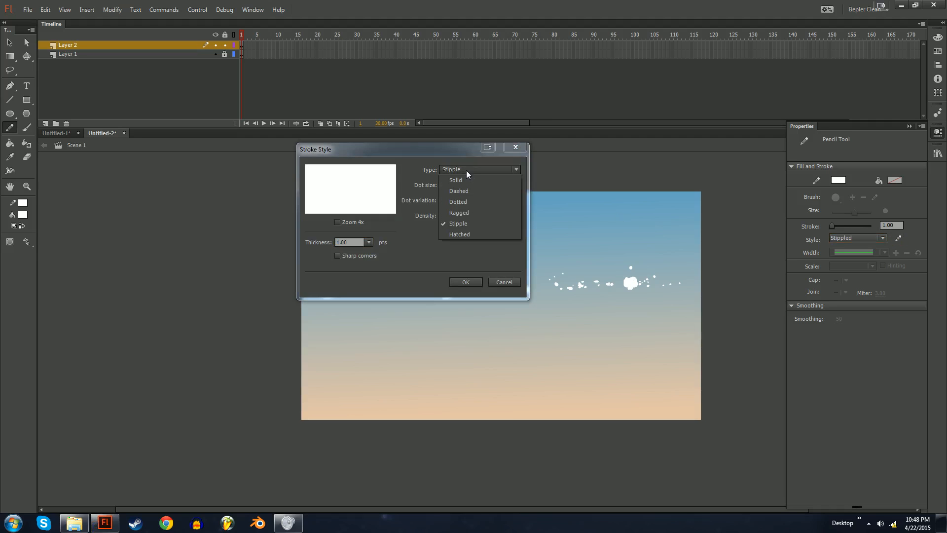
{"action": "left_click", "coordinate": [410, 188]}
{"action": "left_click", "coordinate": [452, 185]}
{"action": "left_click", "coordinate": [460, 197]}
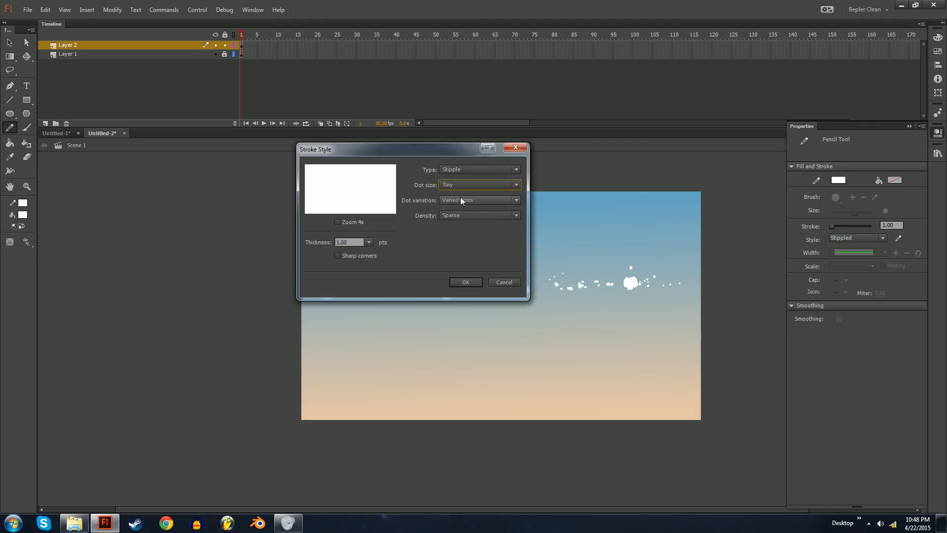
{"action": "left_click", "coordinate": [462, 200]}
{"action": "left_click", "coordinate": [466, 242]}
{"action": "left_click", "coordinate": [459, 188]}
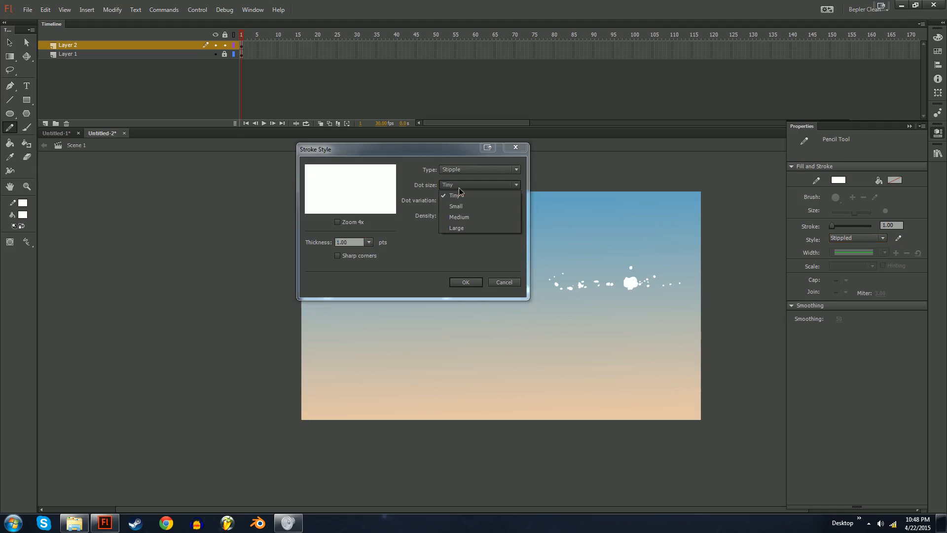
{"action": "left_click", "coordinate": [461, 206]}
{"action": "left_click", "coordinate": [467, 216]}
{"action": "left_click", "coordinate": [470, 226]}
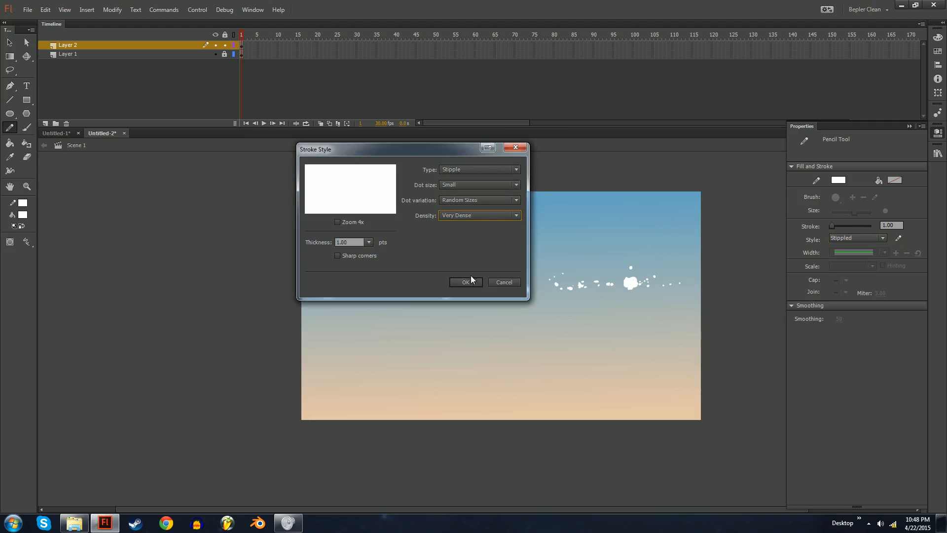
{"action": "left_click", "coordinate": [467, 215]}
{"action": "left_click", "coordinate": [464, 258]}
{"action": "left_click", "coordinate": [464, 280]}
- Undo a test stippled stroke in the upper-left sky and set the stroke size to 80.95
{"action": "left_click_drag", "start_coordinate": [397, 221], "coordinate": [316, 258]}
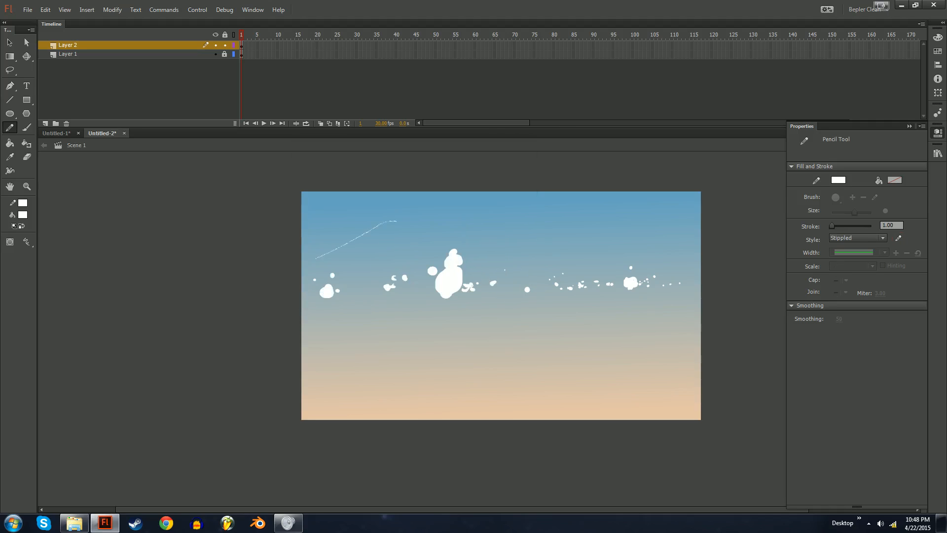
{"action": "key", "text": "ctrl+z"}
{"action": "left_click_drag", "start_coordinate": [832, 226], "coordinate": [848, 226]}
- Try wide stippled strokes across the lower sky below the clouds, undoing each one
{"action": "left_click_drag", "start_coordinate": [637, 323], "coordinate": [482, 352]}
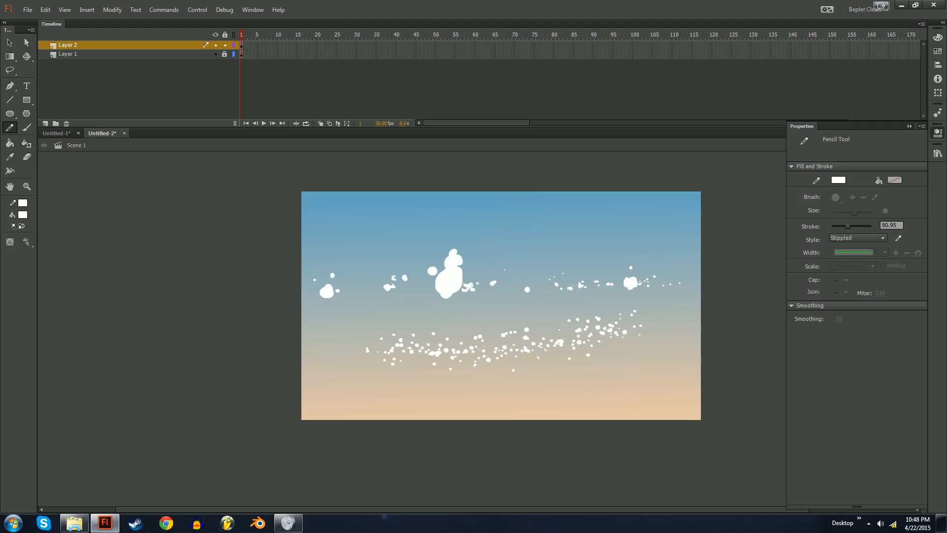
{"action": "key", "text": "ctrl+z"}
{"action": "mouse_move", "coordinate": [348, 377]}
{"action": "left_mouse_down"}
{"action": "mouse_move", "coordinate": [404, 360]}
{"action": "mouse_move", "coordinate": [509, 365]}
{"action": "left_mouse_up"}
{"action": "key", "text": "ctrl+z"}
{"action": "left_click_drag", "start_coordinate": [377, 360], "coordinate": [425, 366]}
{"action": "key", "text": "ctrl+z"}
- Try wide stippled strokes along the existing cloud row and undo them
{"action": "left_click_drag", "start_coordinate": [328, 279], "coordinate": [617, 274]}
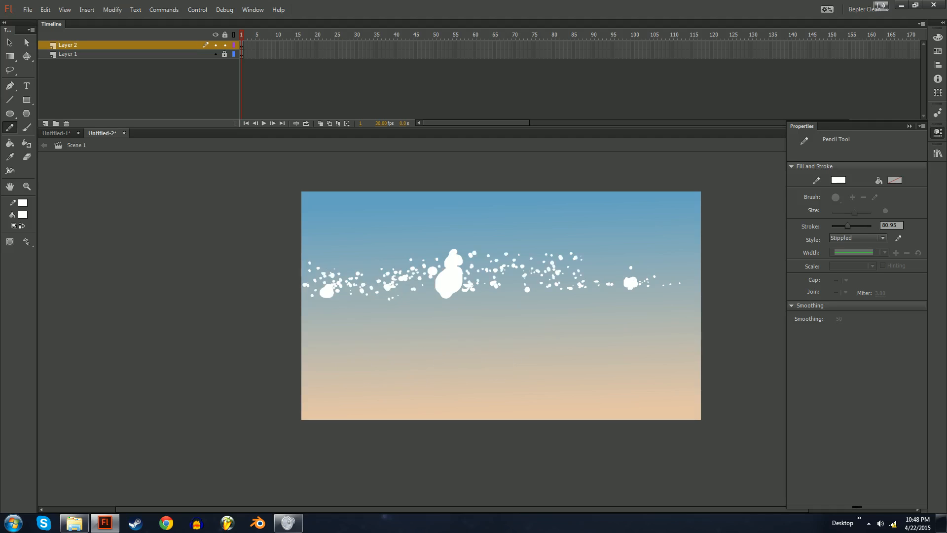
{"action": "key", "text": "ctrl+z"}
{"action": "mouse_move", "coordinate": [320, 281]}
{"action": "left_mouse_down"}
{"action": "mouse_move", "coordinate": [585, 270]}
{"action": "mouse_move", "coordinate": [509, 281]}
{"action": "mouse_move", "coordinate": [555, 279]}
{"action": "left_mouse_up"}
{"action": "key", "text": "ctrl+z"}
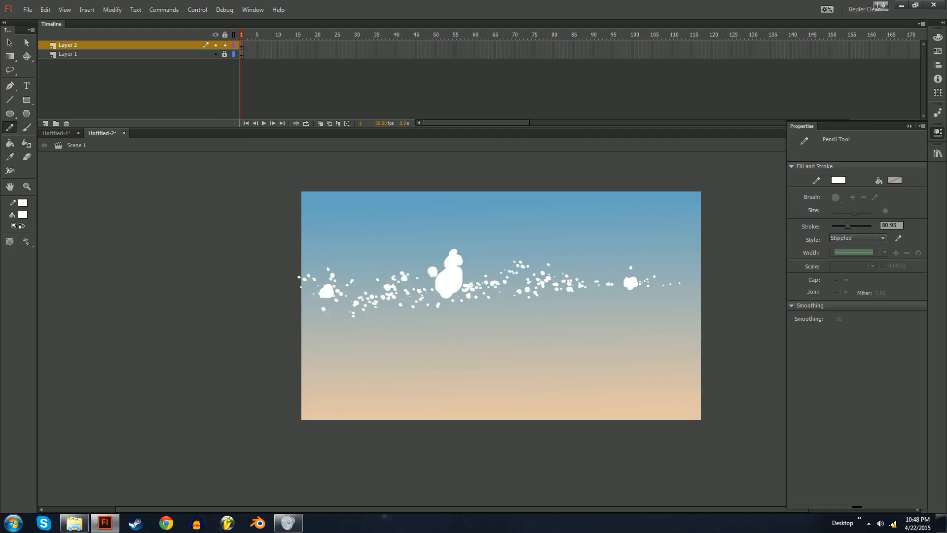
{"action": "key", "text": "ctrl+z"}
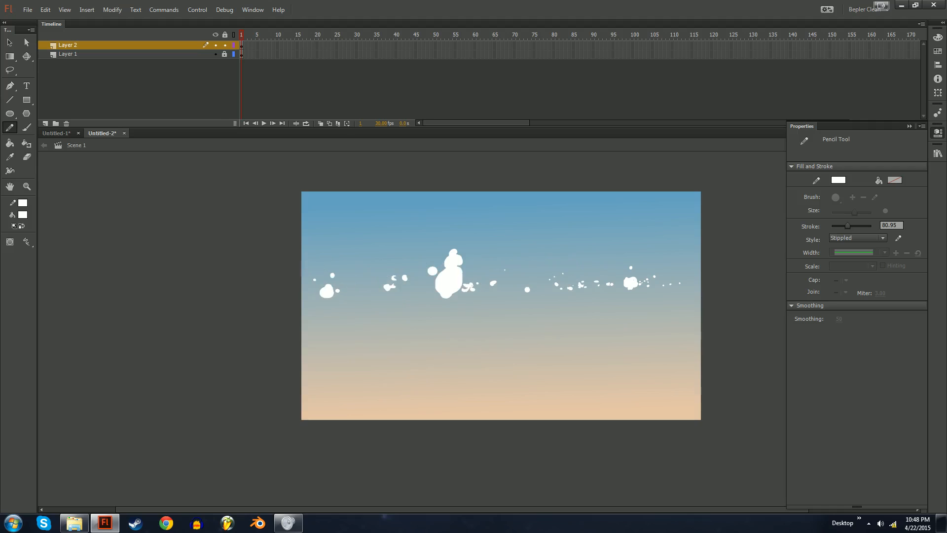
- With a smaller Brush, build up the leftmost cloud with a ragged base and tiny white spots around it
{"action": "key", "text": "b"}
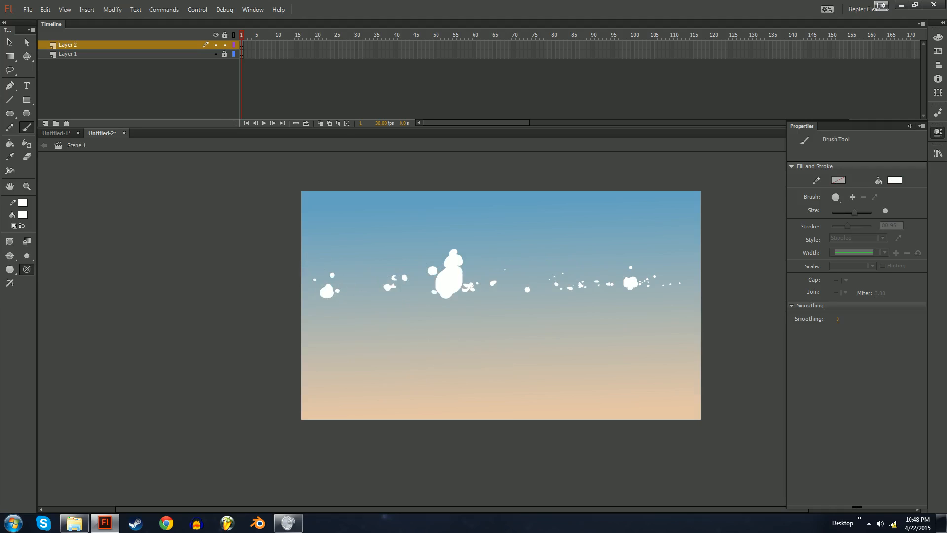
{"action": "key", "text": "ctrl+z"}
{"action": "left_click_drag", "start_coordinate": [434, 292], "coordinate": [476, 273]}
{"action": "key", "text": "ctrl+="}
{"action": "left_click_drag", "start_coordinate": [380, 284], "coordinate": [522, 302]}
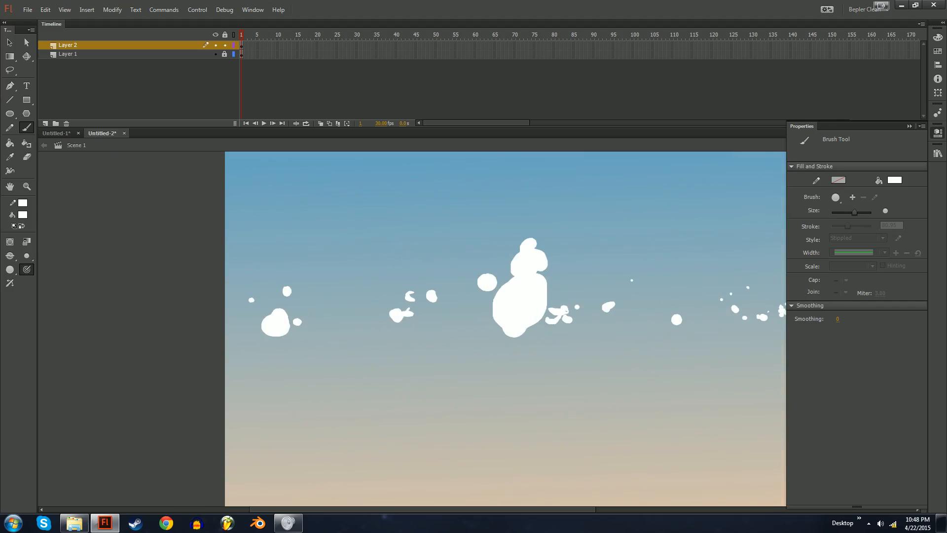
{"action": "left_click", "coordinate": [23, 257]}
{"action": "left_click", "coordinate": [47, 311]}
{"action": "mouse_move", "coordinate": [294, 322]}
{"action": "left_mouse_down"}
{"action": "mouse_move", "coordinate": [286, 332]}
{"action": "mouse_move", "coordinate": [314, 326]}
{"action": "mouse_move", "coordinate": [299, 334]}
{"action": "left_mouse_up"}
{"action": "left_click", "coordinate": [307, 328]}
{"action": "mouse_move", "coordinate": [260, 323]}
{"action": "left_mouse_down"}
{"action": "mouse_move", "coordinate": [257, 333]}
{"action": "mouse_move", "coordinate": [287, 339]}
{"action": "mouse_move", "coordinate": [251, 345]}
{"action": "left_mouse_up"}
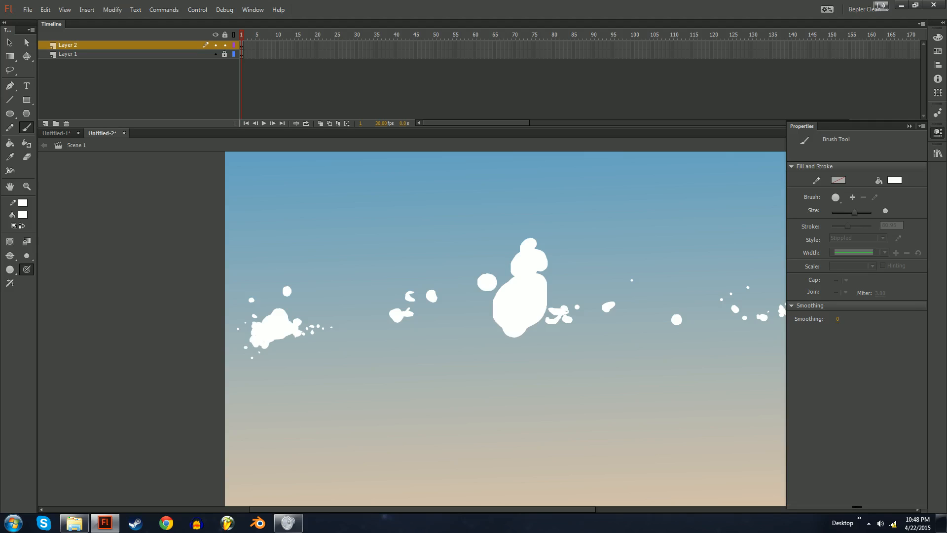
{"action": "left_click_drag", "start_coordinate": [304, 330], "coordinate": [289, 318]}
- Try a hat-shaped white cloud outline in the upper-left sky and undo it
{"action": "left_click_drag", "start_coordinate": [514, 296], "coordinate": [518, 341]}
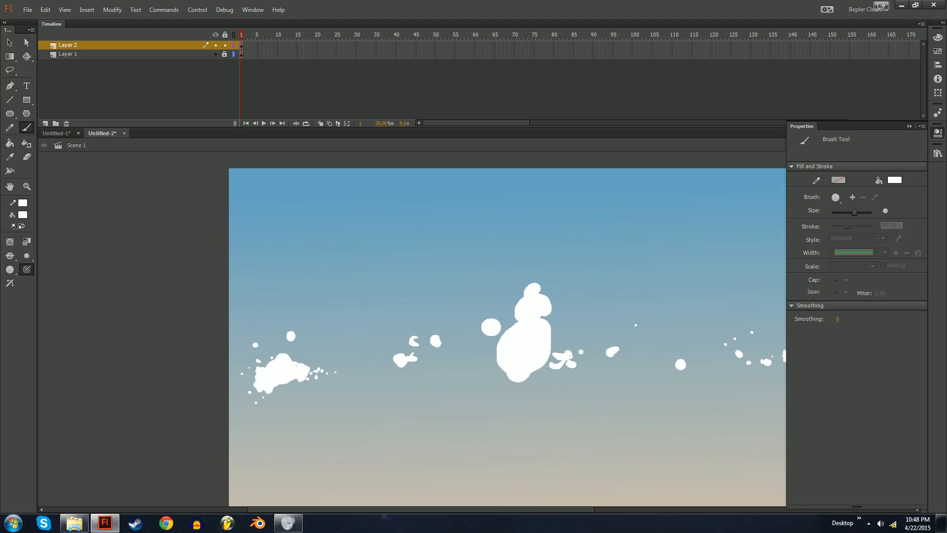
{"action": "mouse_move", "coordinate": [263, 258]}
{"action": "left_mouse_down"}
{"action": "mouse_move", "coordinate": [309, 247]}
{"action": "mouse_move", "coordinate": [329, 207]}
{"action": "mouse_move", "coordinate": [361, 203]}
{"action": "mouse_move", "coordinate": [383, 209]}
{"action": "mouse_move", "coordinate": [396, 244]}
{"action": "mouse_move", "coordinate": [440, 255]}
{"action": "mouse_move", "coordinate": [263, 261]}
{"action": "left_mouse_up"}
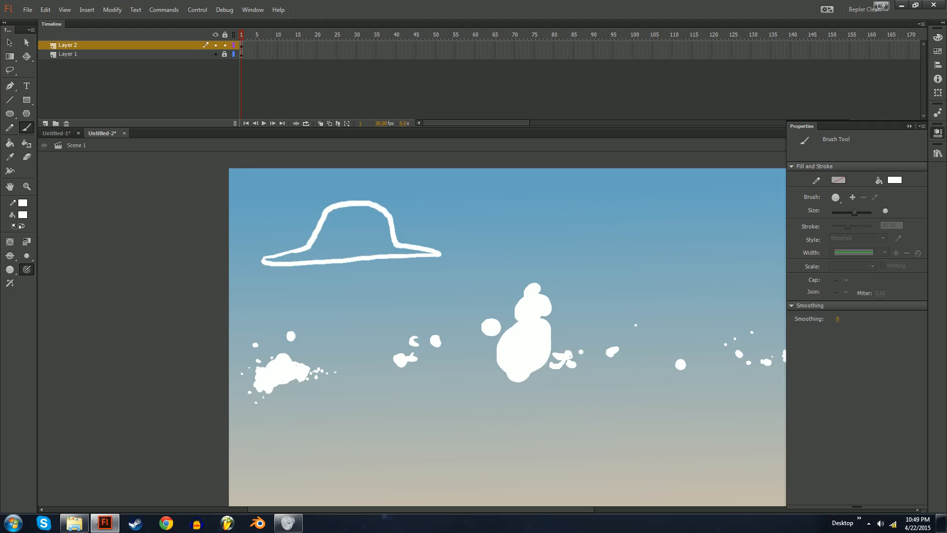
{"action": "left_click_drag", "start_coordinate": [335, 299], "coordinate": [337, 255]}
{"action": "key", "text": "ctrl+z"}
{"action": "key", "text": "ctrl+z"}
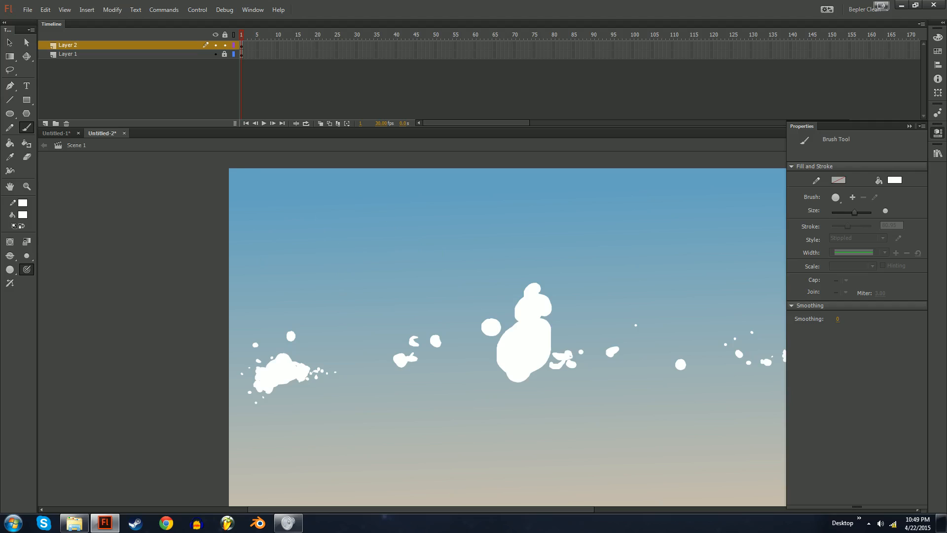
{"action": "mouse_move", "coordinate": [248, 247]}
{"action": "left_mouse_down"}
{"action": "mouse_move", "coordinate": [267, 243]}
{"action": "mouse_move", "coordinate": [299, 200]}
{"action": "mouse_move", "coordinate": [338, 204]}
{"action": "mouse_move", "coordinate": [358, 230]}
{"action": "mouse_move", "coordinate": [385, 241]}
{"action": "mouse_move", "coordinate": [503, 245]}
{"action": "mouse_move", "coordinate": [259, 250]}
{"action": "mouse_move", "coordinate": [305, 188]}
{"action": "mouse_move", "coordinate": [340, 225]}
{"action": "mouse_move", "coordinate": [340, 249]}
{"action": "mouse_move", "coordinate": [264, 254]}
{"action": "left_mouse_up"}
{"action": "key", "text": "ctrl+z"}
{"action": "key", "text": "ctrl+z"}
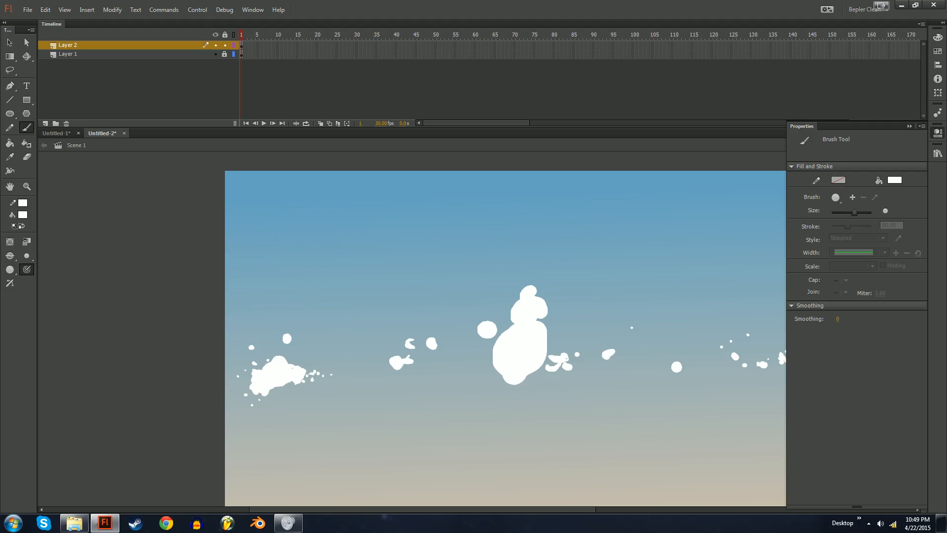
- Set the Pencil's stroke color to red, then try a stippled stroke over the leftmost cloud and undo it
{"action": "left_click_drag", "start_coordinate": [503, 345], "coordinate": [487, 284]}
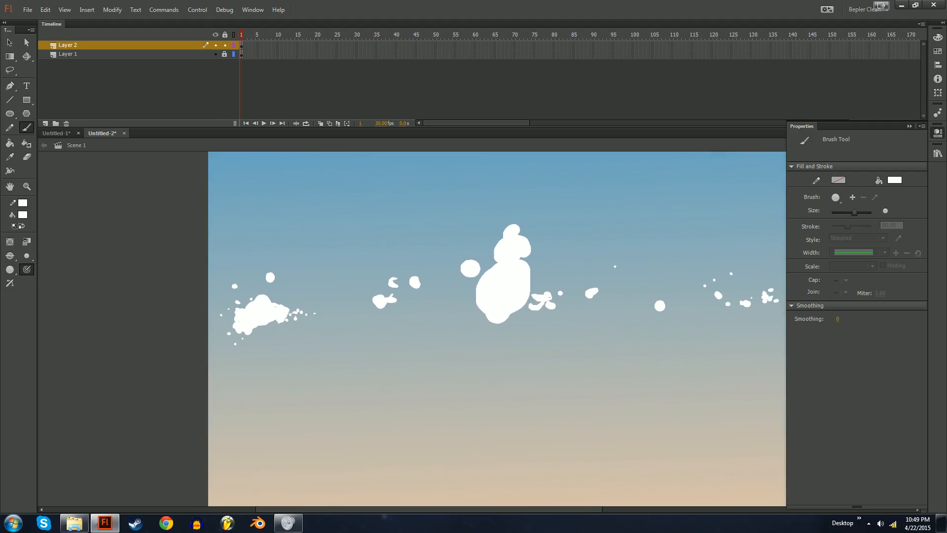
{"action": "key", "text": "y"}
{"action": "left_click", "coordinate": [23, 203]}
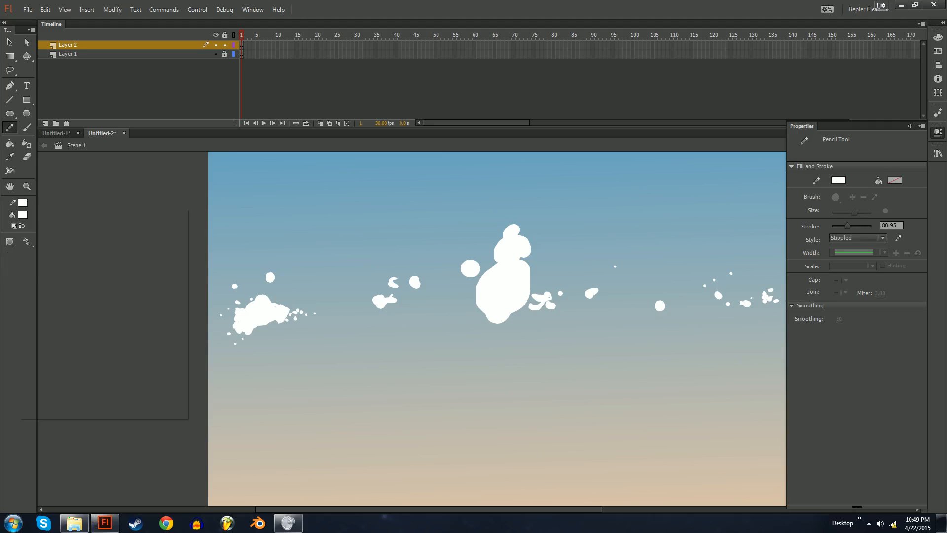
{"action": "left_click", "coordinate": [23, 203]}
{"action": "left_click", "coordinate": [23, 203]}
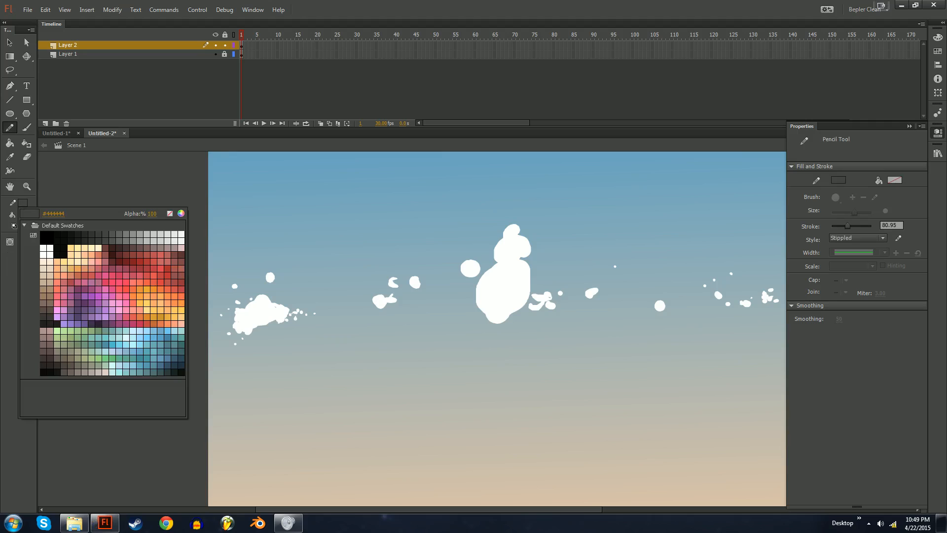
{"action": "left_click", "coordinate": [148, 262]}
{"action": "left_click_drag", "start_coordinate": [242, 323], "coordinate": [297, 314]}
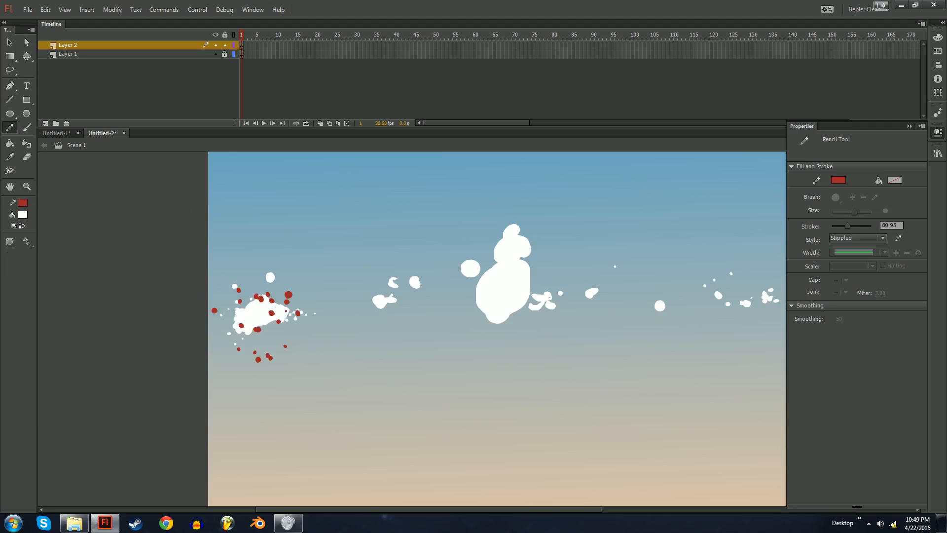
{"action": "key", "text": "ctrl+z"}
- Set the Pencil's stroke size to 0.10 and its style to Hairline
{"action": "left_click_drag", "start_coordinate": [848, 226], "coordinate": [832, 226]}
{"action": "left_click", "coordinate": [857, 238]}
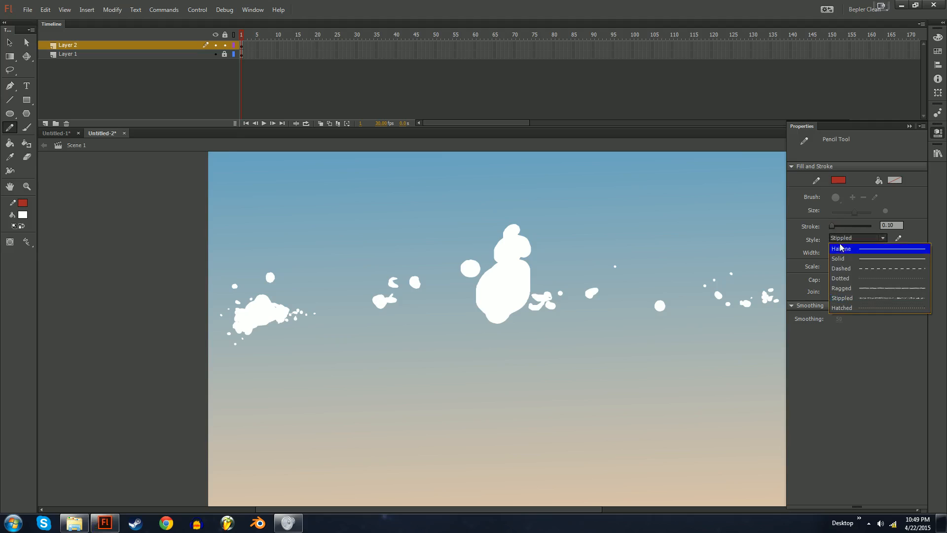
{"action": "left_click", "coordinate": [849, 246]}
- Try a red hairline stroke on the leftmost cloud and undo it
{"action": "mouse_move", "coordinate": [230, 330]}
{"action": "left_mouse_down"}
{"action": "mouse_move", "coordinate": [289, 318]}
{"action": "mouse_move", "coordinate": [268, 297]}
{"action": "mouse_move", "coordinate": [231, 334]}
{"action": "left_mouse_up"}
{"action": "key", "text": "ctrl+z"}
{"action": "key", "text": "ctrl+z"}
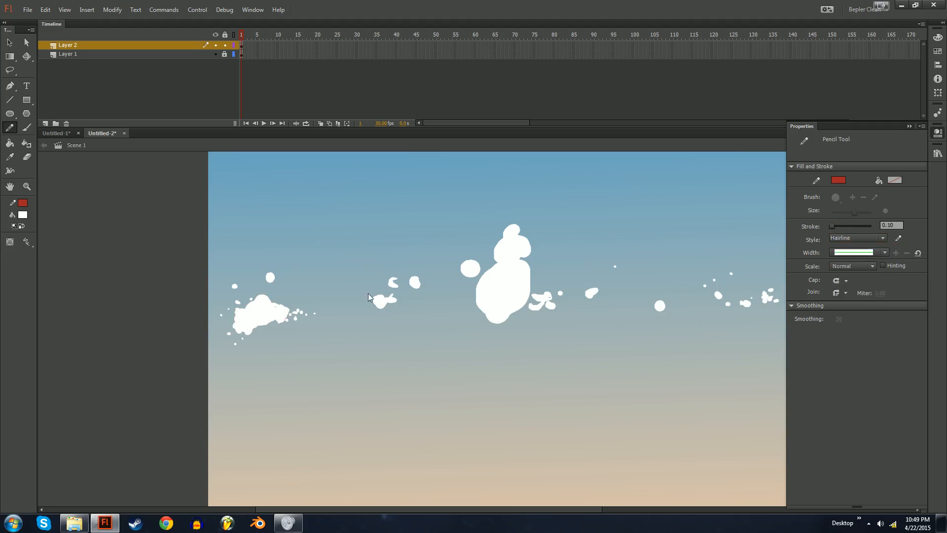
- Return to the Brush tool and extend the leftmost cloud toward the center with ragged white strokes and small flecks
{"action": "key", "text": "b"}
{"action": "mouse_move", "coordinate": [298, 240]}
{"action": "left_mouse_down"}
{"action": "mouse_move", "coordinate": [321, 207]}
{"action": "mouse_move", "coordinate": [395, 232]}
{"action": "mouse_move", "coordinate": [415, 228]}
{"action": "mouse_move", "coordinate": [412, 200]}
{"action": "mouse_move", "coordinate": [445, 196]}
{"action": "mouse_move", "coordinate": [470, 221]}
{"action": "mouse_move", "coordinate": [539, 217]}
{"action": "mouse_move", "coordinate": [556, 227]}
{"action": "left_mouse_up"}
{"action": "key", "text": "ctrl+z"}
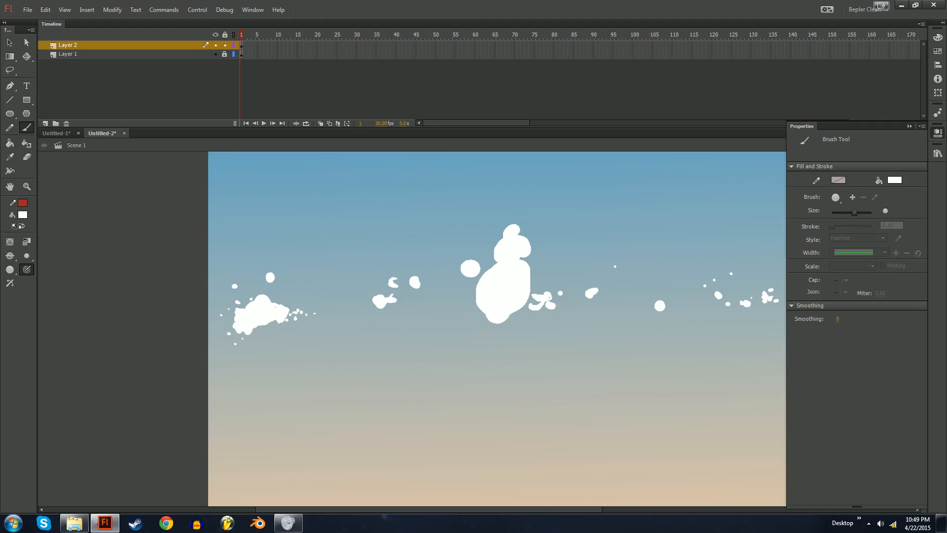
{"action": "mouse_move", "coordinate": [272, 303]}
{"action": "left_mouse_down"}
{"action": "mouse_move", "coordinate": [316, 298]}
{"action": "mouse_move", "coordinate": [286, 308]}
{"action": "mouse_move", "coordinate": [360, 287]}
{"action": "left_mouse_up"}
{"action": "left_click", "coordinate": [306, 311]}
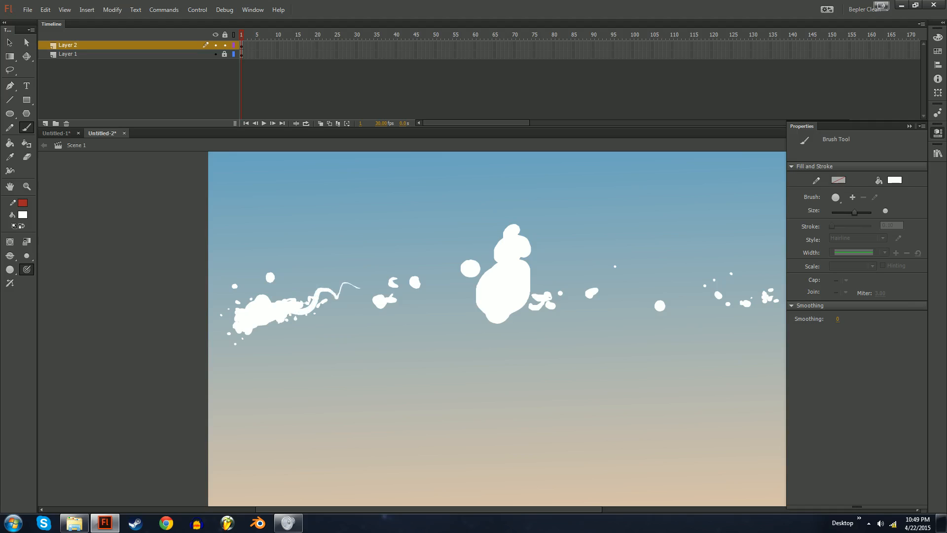
{"action": "key", "text": "ctrl+z"}
{"action": "scroll", "coordinate": [497, 328], "scroll_direction": "up", "scroll_amount": 1}
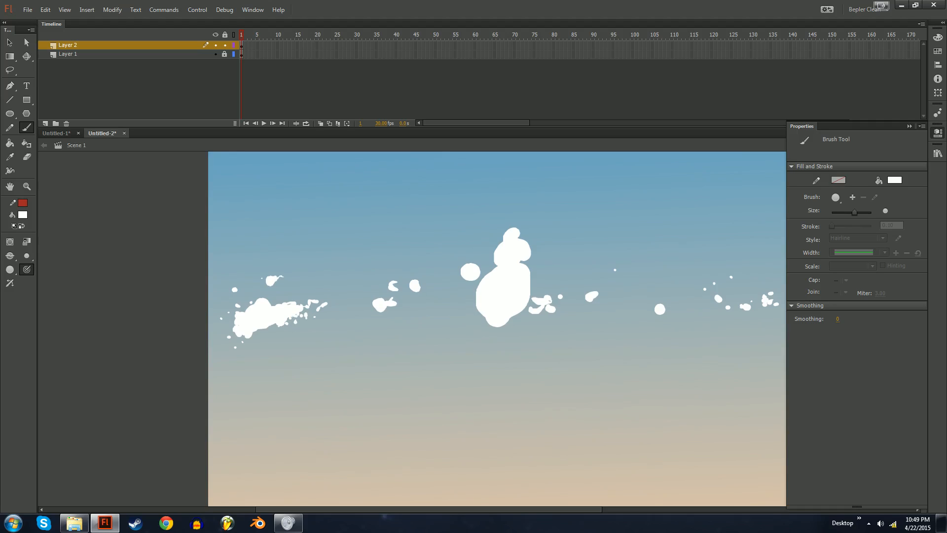
- Brush a flat, wispy white cloud over the spots between the leftmost and large clouds, with a small dab beside it
{"action": "mouse_move", "coordinate": [394, 307]}
{"action": "left_mouse_down"}
{"action": "mouse_move", "coordinate": [410, 302]}
{"action": "mouse_move", "coordinate": [353, 309]}
{"action": "left_mouse_up"}
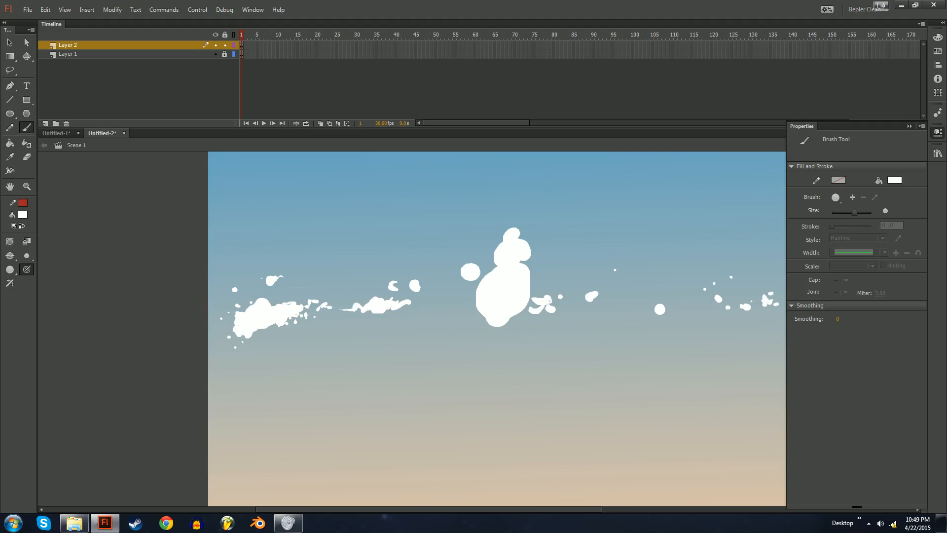
{"action": "key", "text": "ctrl+minus"}
{"action": "key", "text": "ctrl+minus"}
{"action": "left_click", "coordinate": [396, 321]}
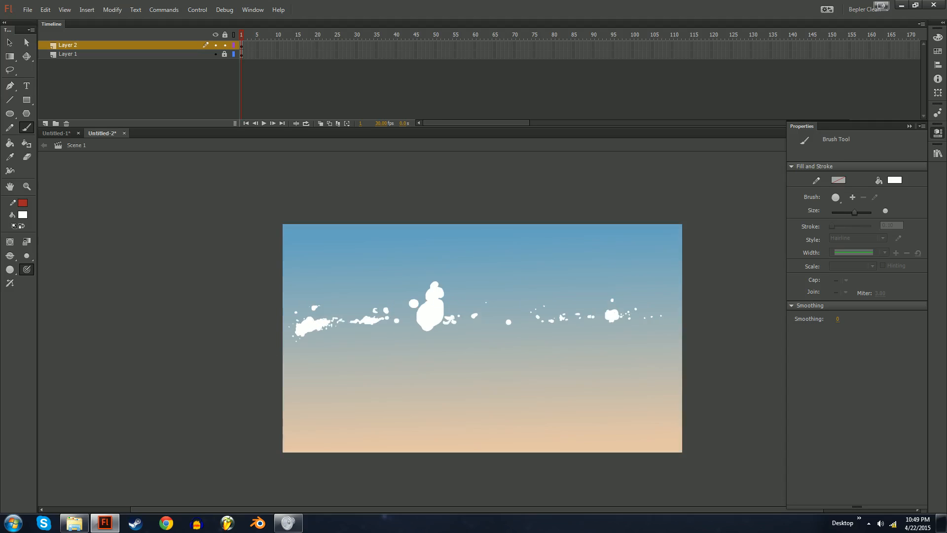
- Broaden the large cloud's base with white puffs and scatter small spots around it, extending toward the sky's center
{"action": "left_click", "coordinate": [420, 295]}
{"action": "mouse_move", "coordinate": [418, 320]}
{"action": "left_mouse_down"}
{"action": "mouse_move", "coordinate": [395, 308]}
{"action": "mouse_move", "coordinate": [446, 305]}
{"action": "mouse_move", "coordinate": [453, 321]}
{"action": "mouse_move", "coordinate": [457, 303]}
{"action": "mouse_move", "coordinate": [479, 309]}
{"action": "mouse_move", "coordinate": [460, 321]}
{"action": "mouse_move", "coordinate": [481, 317]}
{"action": "left_mouse_up"}
{"action": "left_click", "coordinate": [459, 312]}
{"action": "left_click", "coordinate": [457, 306]}
{"action": "left_click", "coordinate": [478, 309]}
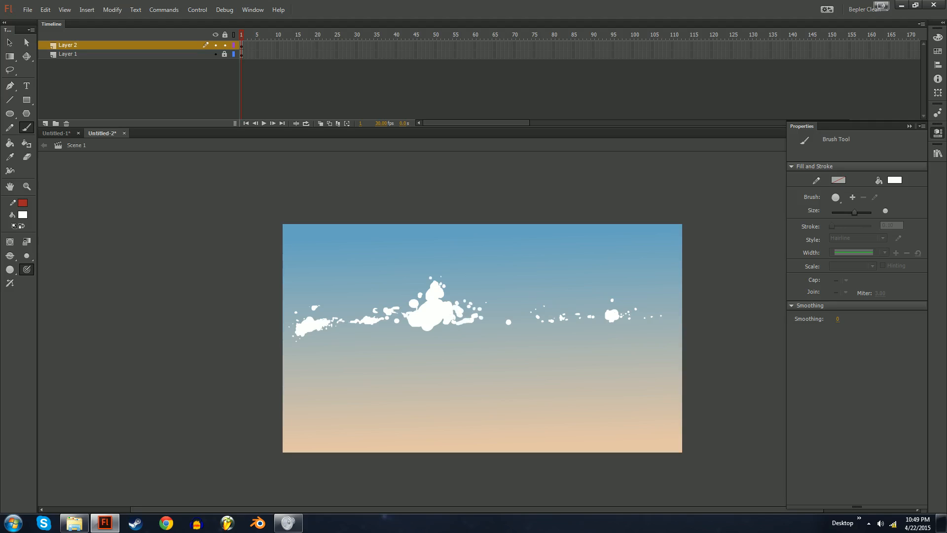
- Dab small white puffs beyond the large cloud's base toward the center of the sky
{"action": "left_click_drag", "start_coordinate": [482, 319], "coordinate": [488, 320]}
{"action": "left_click_drag", "start_coordinate": [502, 317], "coordinate": [460, 331]}
{"action": "left_click", "coordinate": [503, 309]}
{"action": "left_click", "coordinate": [511, 318]}
{"action": "left_click", "coordinate": [521, 315]}
{"action": "key", "text": "ctrl+equal"}
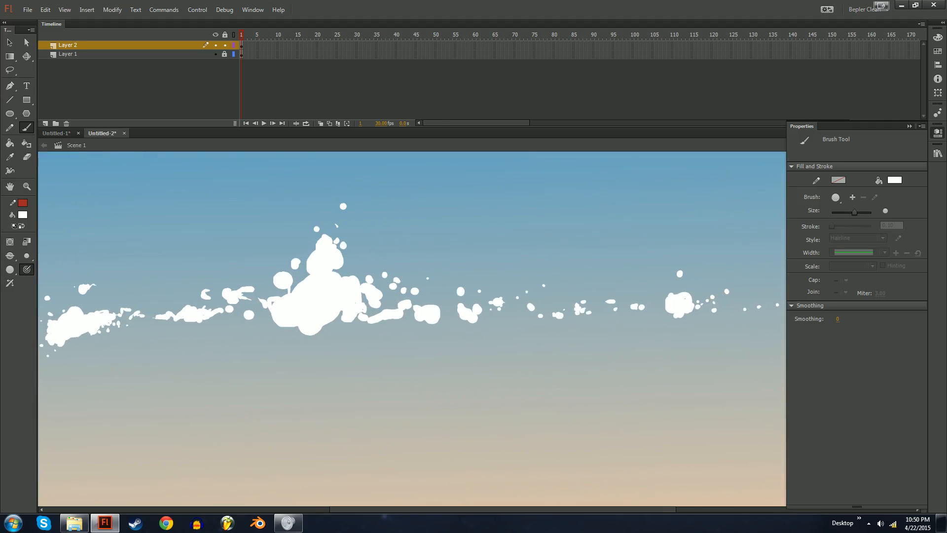
- Fill the gap between the large cloud and the small right-hand cloud with a trail of white dabs and specks
{"action": "left_click", "coordinate": [511, 307]}
{"action": "left_click", "coordinate": [515, 308]}
{"action": "left_click", "coordinate": [536, 317]}
{"action": "mouse_move", "coordinate": [531, 313]}
{"action": "left_mouse_down"}
{"action": "mouse_move", "coordinate": [560, 314]}
{"action": "mouse_move", "coordinate": [568, 297]}
{"action": "mouse_move", "coordinate": [611, 311]}
{"action": "mouse_move", "coordinate": [616, 297]}
{"action": "mouse_move", "coordinate": [666, 317]}
{"action": "mouse_move", "coordinate": [656, 321]}
{"action": "mouse_move", "coordinate": [682, 320]}
{"action": "mouse_move", "coordinate": [541, 305]}
{"action": "left_mouse_up"}
{"action": "left_click", "coordinate": [566, 314]}
{"action": "left_click", "coordinate": [559, 306]}
{"action": "left_click", "coordinate": [570, 305]}
{"action": "left_click", "coordinate": [568, 296]}
{"action": "left_click", "coordinate": [598, 309]}
{"action": "left_click", "coordinate": [598, 313]}
{"action": "left_click", "coordinate": [611, 312]}
{"action": "left_click", "coordinate": [600, 294]}
{"action": "left_click", "coordinate": [630, 310]}
{"action": "left_click", "coordinate": [649, 311]}
- Enlarge the small right-hand cloud with extra white puffs and a short stroke beside it
{"action": "left_click", "coordinate": [530, 306]}
{"action": "left_click", "coordinate": [533, 303]}
{"action": "left_click", "coordinate": [539, 304]}
{"action": "left_click", "coordinate": [530, 299]}
{"action": "left_click_drag", "start_coordinate": [551, 300], "coordinate": [551, 308]}
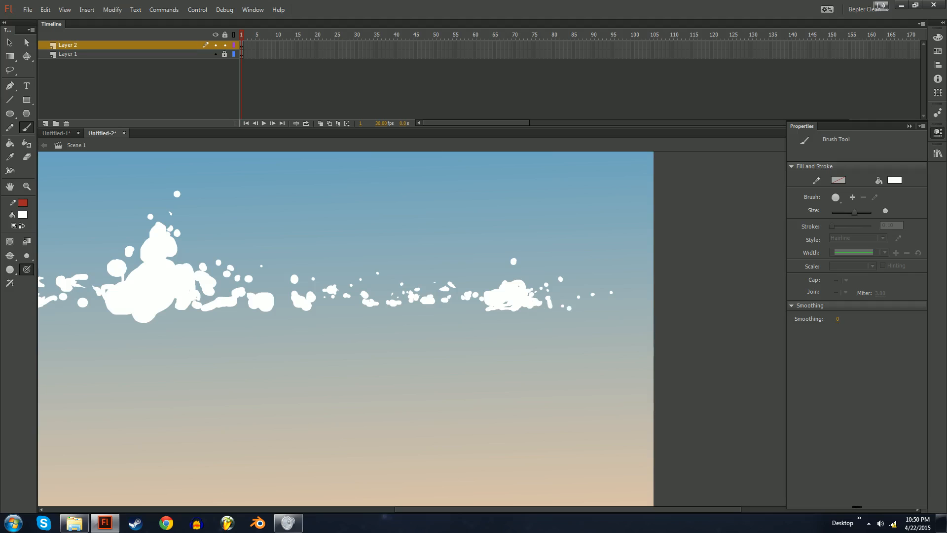
- Continue the white dabs to the sky's right edge and add a few isolated specks high above them
{"action": "left_click", "coordinate": [596, 311]}
{"action": "left_click", "coordinate": [587, 311]}
{"action": "left_click", "coordinate": [530, 320]}
{"action": "left_click", "coordinate": [565, 319]}
{"action": "left_click_drag", "start_coordinate": [577, 230], "coordinate": [578, 232]}
{"action": "left_click", "coordinate": [584, 233]}
{"action": "left_click", "coordinate": [592, 222]}
{"action": "key", "text": "ctrl+minus"}
{"action": "key", "text": "ctrl+minus"}
{"action": "key", "text": "ctrl+equal"}
{"action": "key", "text": "ctrl+equal"}
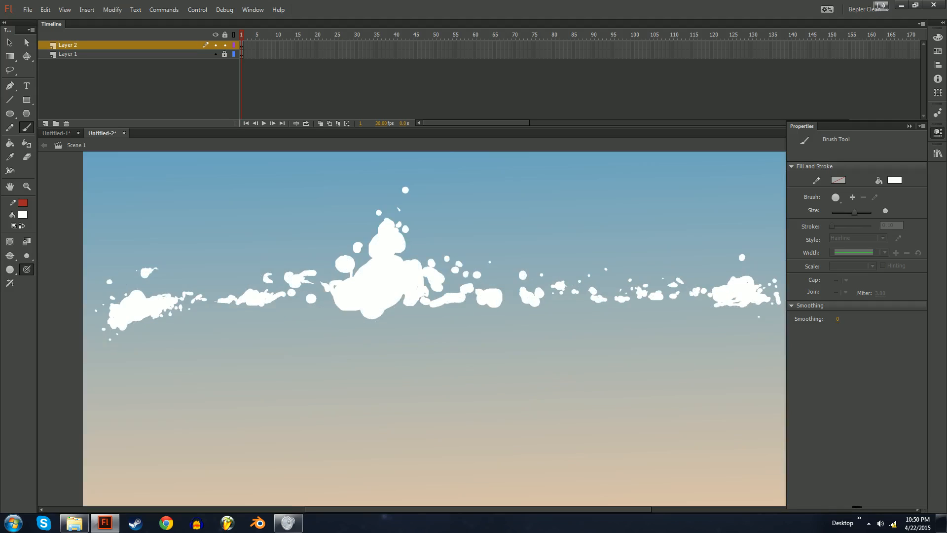
{"action": "key", "text": "ctrl+minus"}
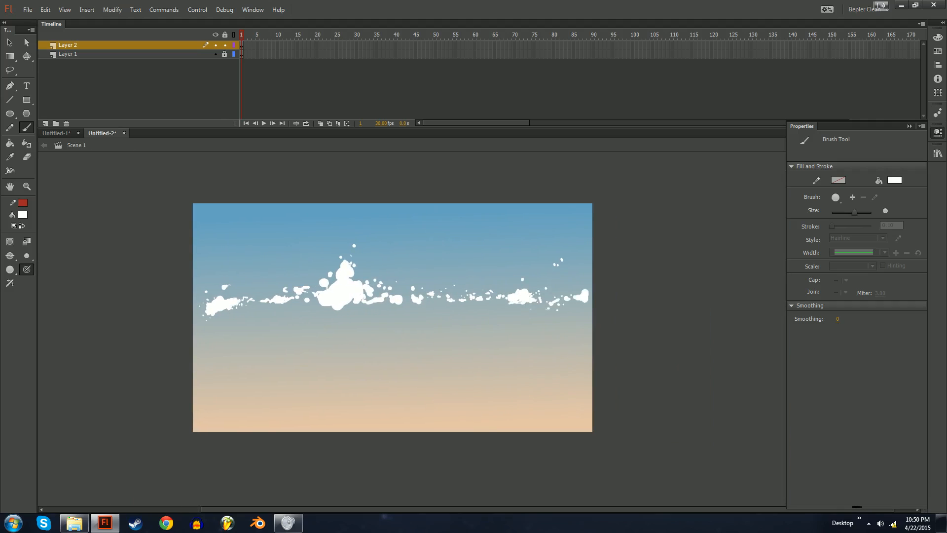
- Paint a big puffy white cloud that runs past the sky's right edge, with loose dabs around and beyond it
{"action": "left_click_drag", "start_coordinate": [581, 276], "coordinate": [605, 296]}
{"action": "left_click_drag", "start_coordinate": [607, 293], "coordinate": [617, 281]}
{"action": "left_click_drag", "start_coordinate": [620, 271], "coordinate": [623, 269]}
{"action": "left_click_drag", "start_coordinate": [620, 284], "coordinate": [615, 299]}
{"action": "mouse_move", "coordinate": [618, 291]}
{"action": "left_mouse_down"}
{"action": "mouse_move", "coordinate": [623, 284]}
{"action": "mouse_move", "coordinate": [622, 295]}
{"action": "left_mouse_up"}
{"action": "left_click_drag", "start_coordinate": [621, 296], "coordinate": [631, 285]}
{"action": "left_click_drag", "start_coordinate": [630, 296], "coordinate": [640, 275]}
{"action": "left_click_drag", "start_coordinate": [646, 282], "coordinate": [648, 287]}
{"action": "left_click_drag", "start_coordinate": [653, 274], "coordinate": [654, 273]}
{"action": "left_click_drag", "start_coordinate": [647, 298], "coordinate": [648, 299]}
{"action": "left_click_drag", "start_coordinate": [671, 270], "coordinate": [673, 267]}
{"action": "left_click_drag", "start_coordinate": [619, 280], "coordinate": [411, 269]}
{"action": "key", "text": "ctrl+="}
{"action": "scroll", "coordinate": [355, 329], "scroll_direction": "up", "scroll_amount": 2}
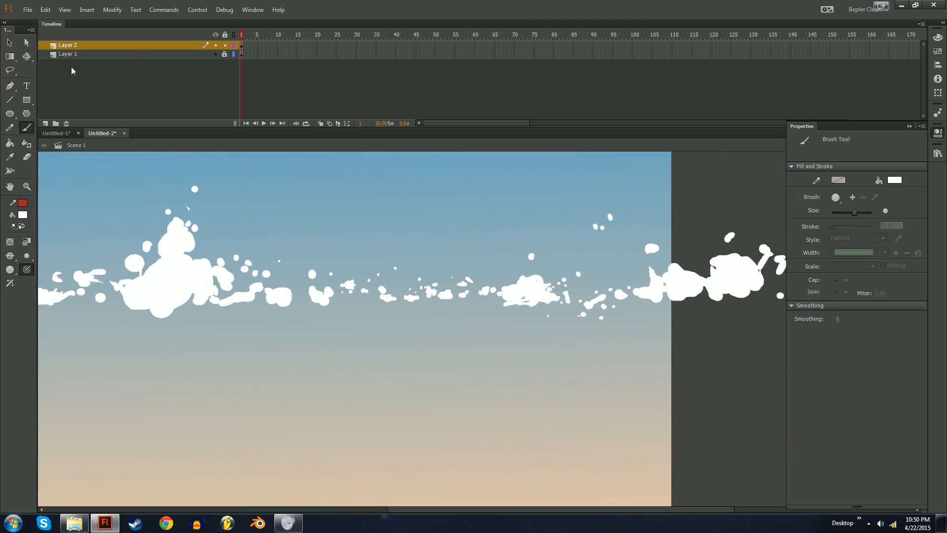
- Add a new layer between Layer 2 and Layer 1 and open the color settings
{"action": "left_click", "coordinate": [45, 124]}
{"action": "left_click_drag", "start_coordinate": [173, 45], "coordinate": [173, 59]}
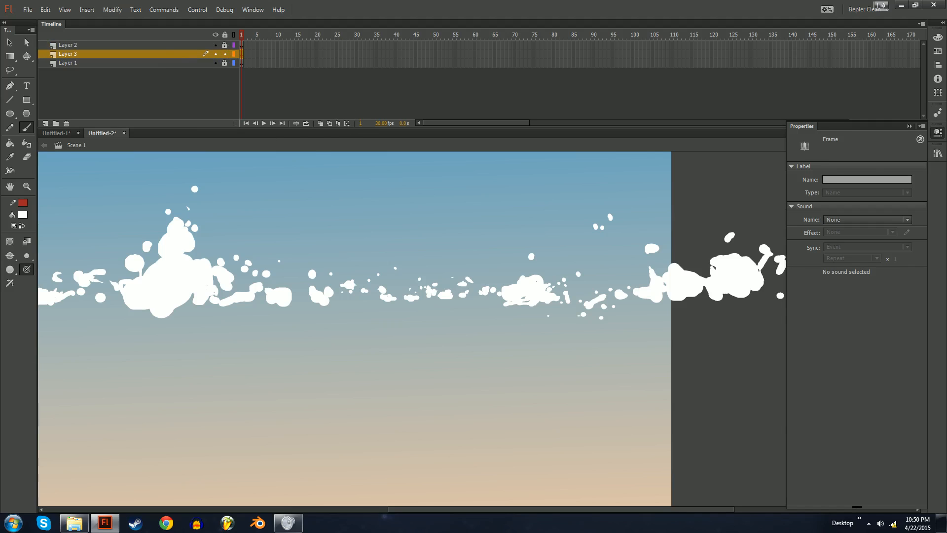
{"action": "left_click_drag", "start_coordinate": [395, 276], "coordinate": [448, 288]}
{"action": "key", "text": "ctrl+F3"}
{"action": "key", "text": "ctrl+F3"}
{"action": "left_click", "coordinate": [938, 38]}
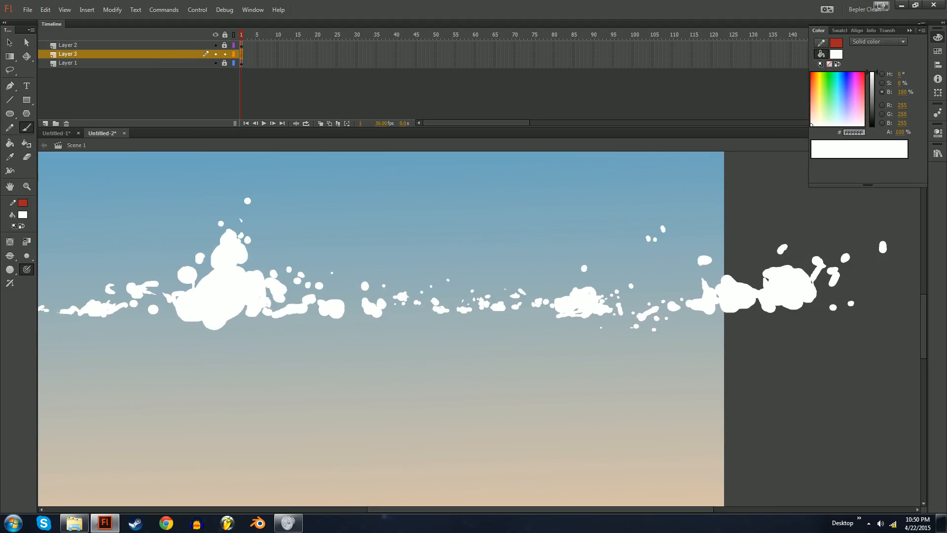
- Try a light grey brush fill at 76% brightness, return it to white, and undo the test strokes
{"action": "left_click_drag", "start_coordinate": [875, 74], "coordinate": [874, 86]}
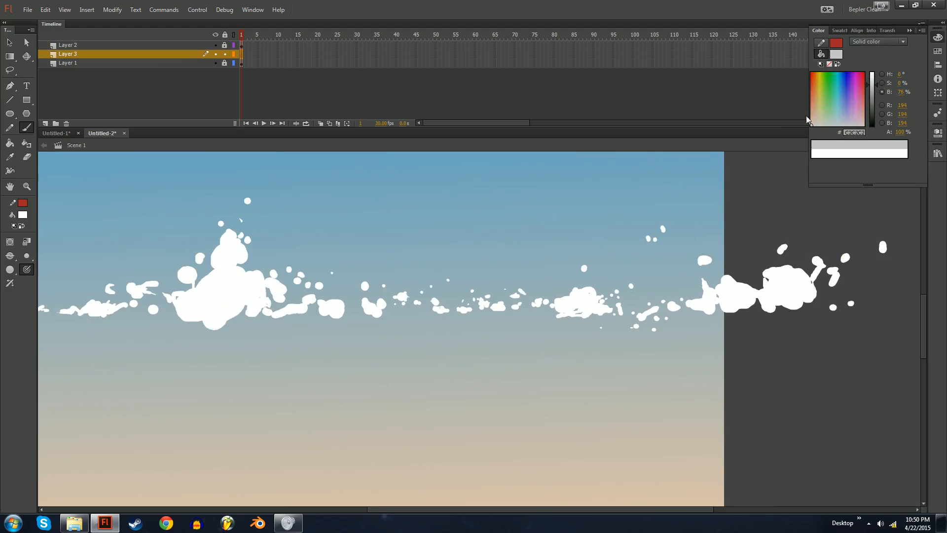
{"action": "left_click_drag", "start_coordinate": [492, 167], "coordinate": [508, 242]}
{"action": "key", "text": "ctrl+z"}
{"action": "left_click_drag", "start_coordinate": [538, 207], "coordinate": [723, 215]}
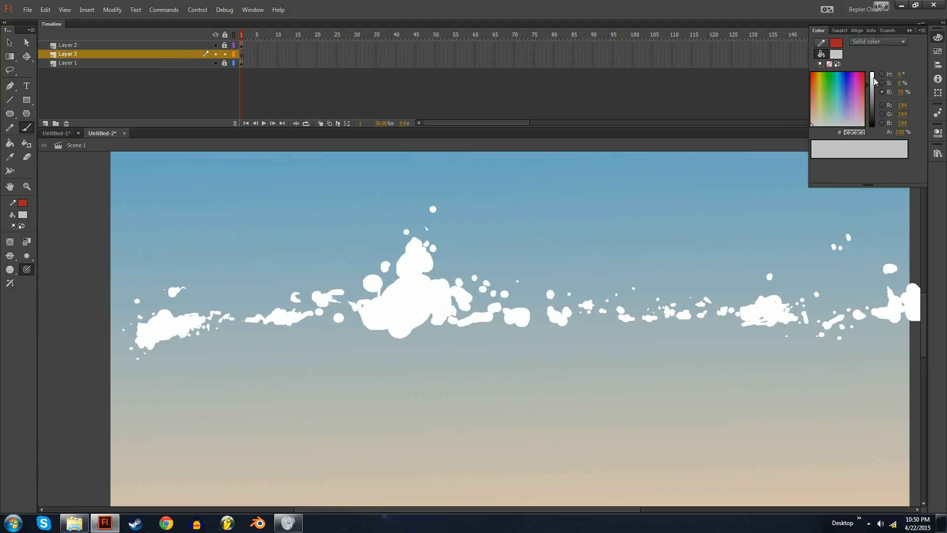
{"action": "left_click_drag", "start_coordinate": [874, 86], "coordinate": [873, 72]}
{"action": "left_click_drag", "start_coordinate": [605, 270], "coordinate": [651, 254]}
{"action": "key", "text": "ctrl+z"}
{"action": "mouse_move", "coordinate": [571, 241]}
{"action": "left_mouse_down"}
{"action": "mouse_move", "coordinate": [562, 292]}
{"action": "mouse_move", "coordinate": [639, 363]}
{"action": "left_mouse_up"}
{"action": "key", "text": "ctrl+z"}
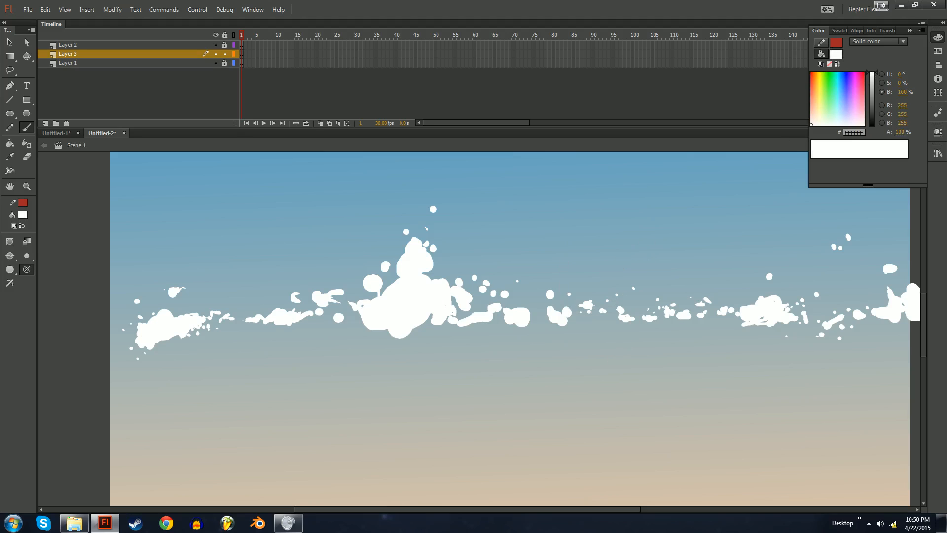
- Set the white fill's alpha to 80% and paint a diagonal test stroke running into the large cloud's underside
{"action": "mouse_move", "coordinate": [874, 72]}
{"action": "left_mouse_down"}
{"action": "mouse_move", "coordinate": [874, 123]}
{"action": "mouse_move", "coordinate": [874, 72]}
{"action": "left_mouse_up"}
{"action": "left_click", "coordinate": [902, 132]}
{"action": "type", "text": "80"}
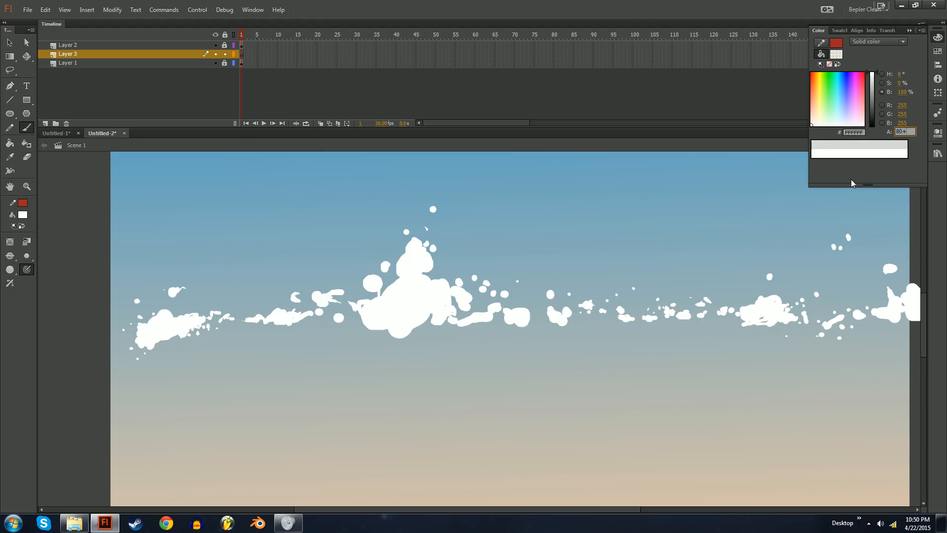
{"action": "key", "text": "Return"}
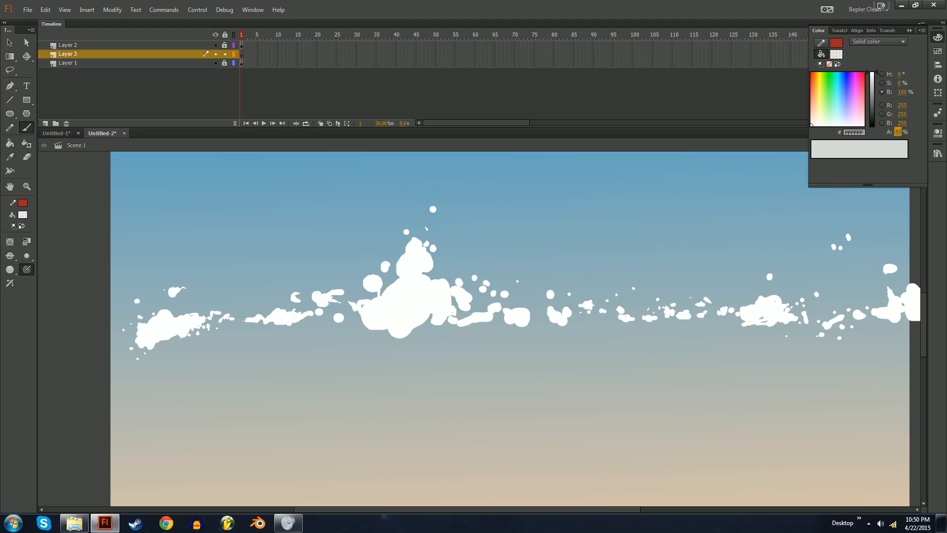
{"action": "left_click_drag", "start_coordinate": [363, 348], "coordinate": [405, 364]}
{"action": "key", "text": "ctrl+z"}
{"action": "left_click_drag", "start_coordinate": [305, 387], "coordinate": [339, 370]}
{"action": "mouse_move", "coordinate": [333, 369]}
{"action": "left_mouse_down"}
{"action": "mouse_move", "coordinate": [324, 391]}
{"action": "mouse_move", "coordinate": [397, 302]}
{"action": "left_mouse_up"}
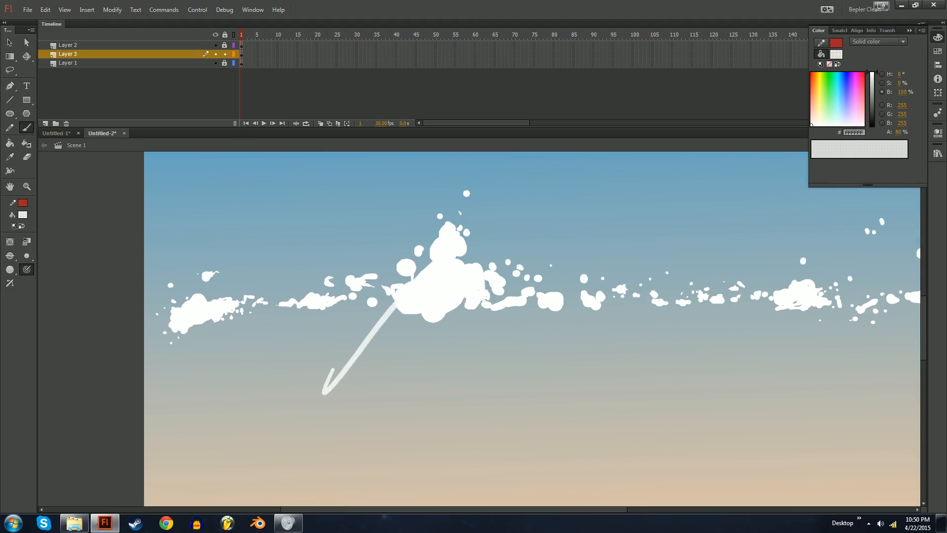
- Select the test stroke and set the fill alpha to 70%
{"action": "key", "text": "ctrl+equal"}
{"action": "key", "text": "ctrl+equal"}
{"action": "key", "text": "ctrl+equal"}
{"action": "key", "text": "q"}
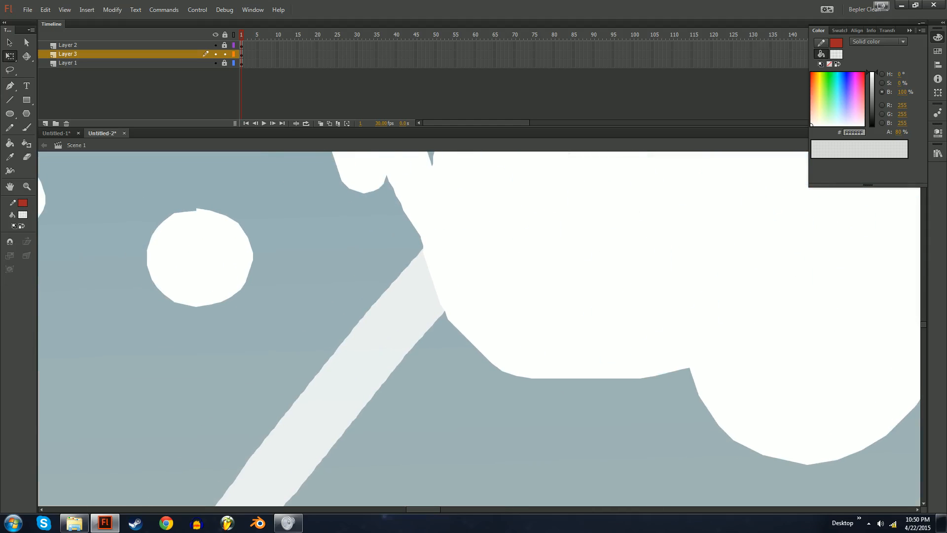
{"action": "key", "text": "b"}
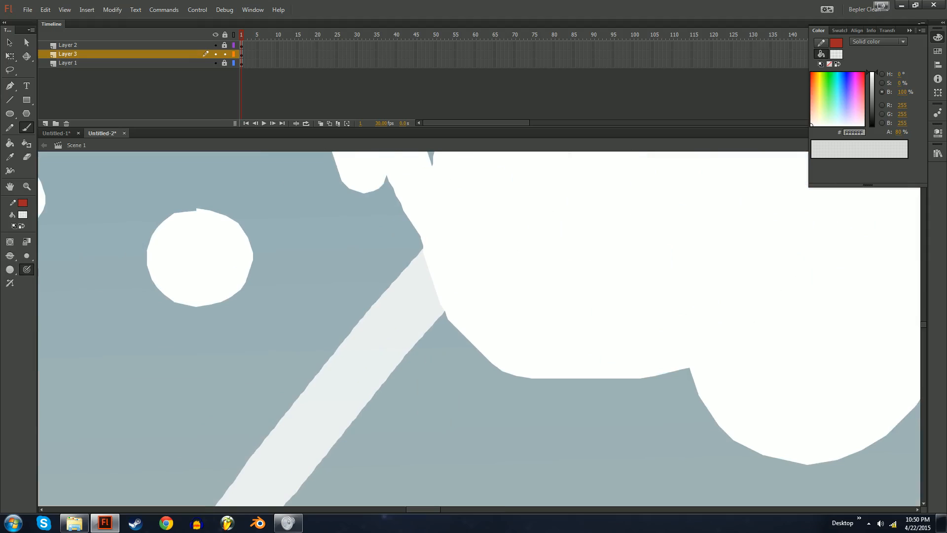
{"action": "key", "text": "ctrl+a"}
{"action": "left_click", "coordinate": [898, 132]}
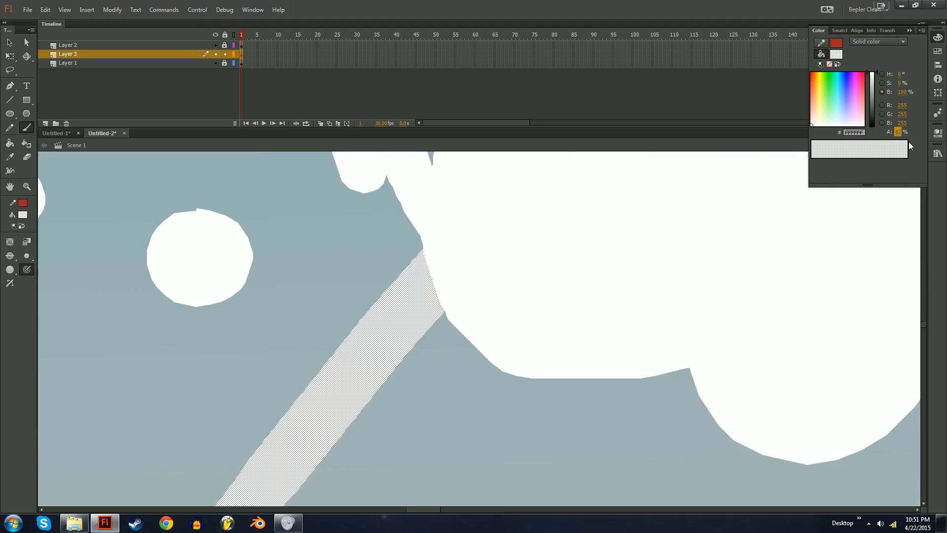
{"action": "type", "text": "70"}
{"action": "key", "text": "Return"}
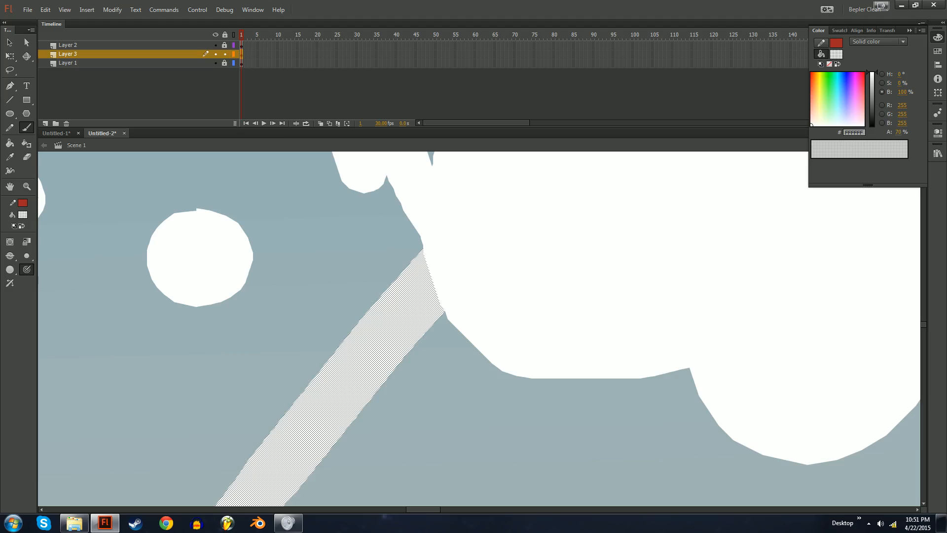
- Delete the semi-transparent test stroke from Layer 3
{"action": "key", "text": "Escape"}
{"action": "key", "text": "ctrl+minus"}
{"action": "key", "text": "ctrl+minus"}
{"action": "key", "text": "ctrl+minus"}
{"action": "left_click_drag", "start_coordinate": [458, 355], "coordinate": [501, 307]}
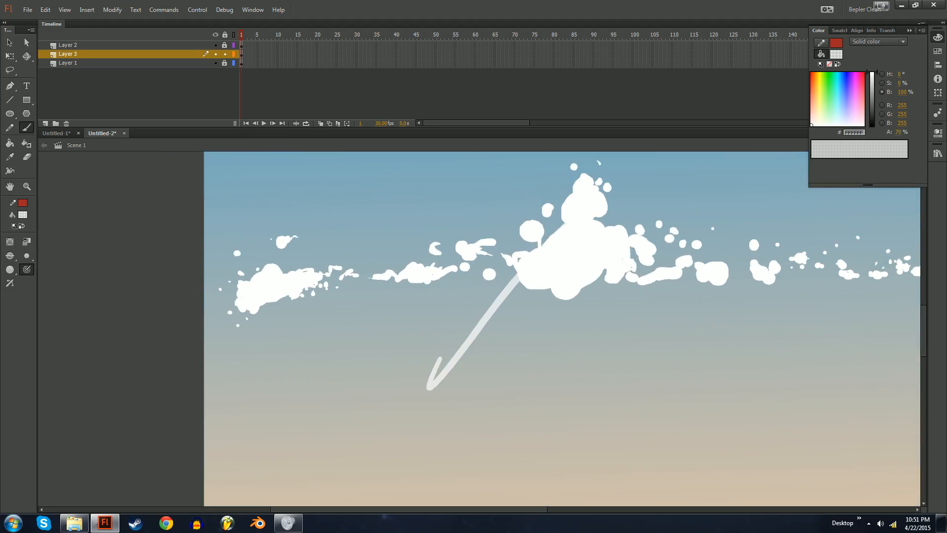
{"action": "key", "text": "ctrl+a"}
{"action": "key", "text": "Delete"}
- Brush a slanted semi-transparent cloud beneath the leftmost white cloud, with small puffs and flecks along its lower right side
{"action": "left_click_drag", "start_coordinate": [248, 334], "coordinate": [346, 299]}
{"action": "mouse_move", "coordinate": [302, 322]}
{"action": "left_mouse_down"}
{"action": "mouse_move", "coordinate": [323, 311]}
{"action": "mouse_move", "coordinate": [355, 315]}
{"action": "left_mouse_up"}
{"action": "left_click", "coordinate": [339, 312]}
{"action": "left_click", "coordinate": [357, 313]}
{"action": "mouse_move", "coordinate": [327, 320]}
{"action": "left_mouse_down"}
{"action": "mouse_move", "coordinate": [302, 329]}
{"action": "mouse_move", "coordinate": [314, 332]}
{"action": "left_mouse_up"}
{"action": "left_click_drag", "start_coordinate": [322, 328], "coordinate": [318, 333]}
{"action": "left_click_drag", "start_coordinate": [325, 328], "coordinate": [324, 332]}
{"action": "left_click_drag", "start_coordinate": [328, 328], "coordinate": [332, 331]}
{"action": "left_click", "coordinate": [344, 333]}
{"action": "left_click", "coordinate": [358, 330]}
{"action": "key", "text": "ctrl+equal"}
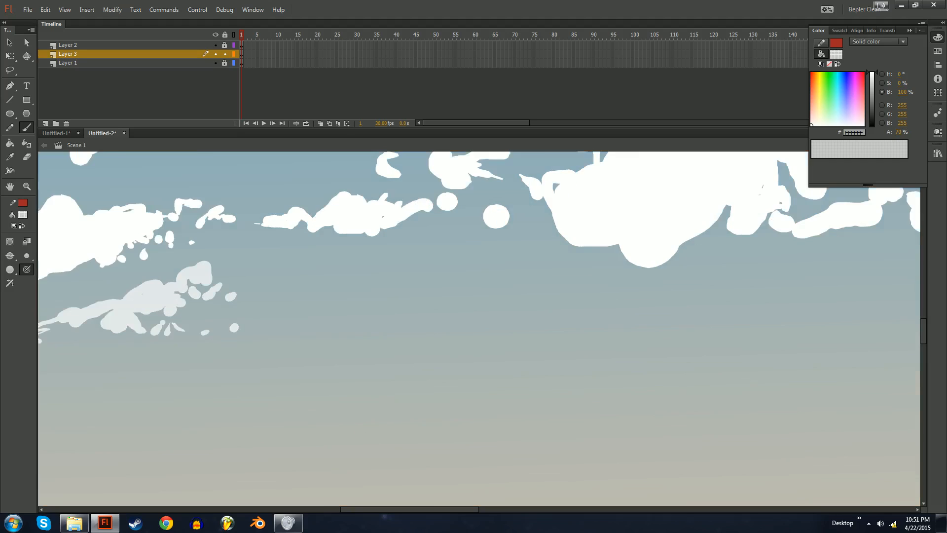
- Add short wisps and trailing specks at the left tip of the semi-transparent cloud
{"action": "left_click_drag", "start_coordinate": [207, 331], "coordinate": [497, 331]}
{"action": "left_click_drag", "start_coordinate": [335, 333], "coordinate": [324, 338]}
{"action": "left_click_drag", "start_coordinate": [327, 328], "coordinate": [290, 337]}
{"action": "left_click", "coordinate": [295, 330]}
{"action": "left_click", "coordinate": [271, 335]}
{"action": "left_click", "coordinate": [257, 334]}
{"action": "left_click", "coordinate": [239, 335]}
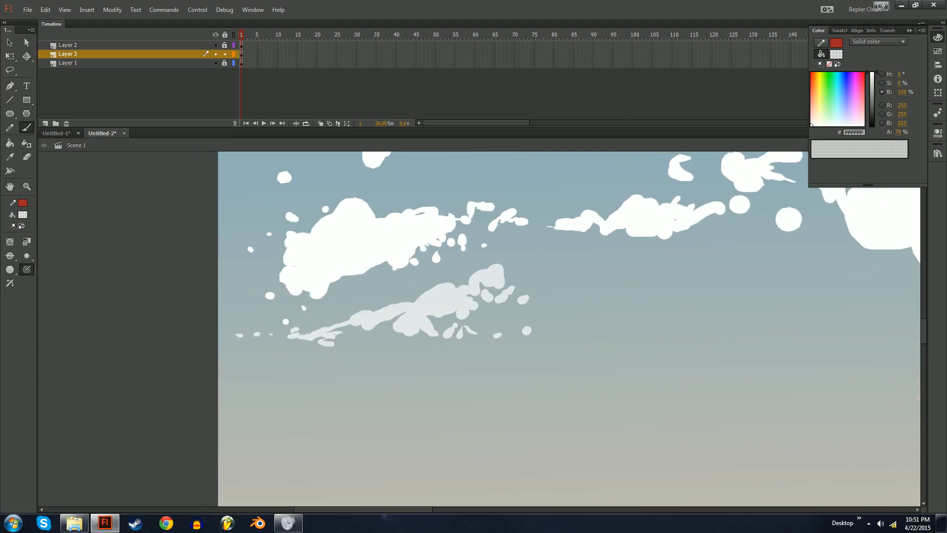
- Dab a trail of small semi-transparent puffs from the faint cloud toward the area below the large white cloud
{"action": "left_click_drag", "start_coordinate": [474, 326], "coordinate": [288, 312]}
{"action": "left_click", "coordinate": [305, 301]}
{"action": "left_click", "coordinate": [324, 312]}
{"action": "left_click", "coordinate": [362, 307]}
{"action": "left_click", "coordinate": [384, 294]}
{"action": "left_click", "coordinate": [389, 314]}
{"action": "left_click", "coordinate": [436, 309]}
{"action": "mouse_move", "coordinate": [411, 312]}
{"action": "left_mouse_down"}
{"action": "mouse_move", "coordinate": [449, 301]}
{"action": "mouse_move", "coordinate": [479, 319]}
{"action": "mouse_move", "coordinate": [524, 310]}
{"action": "mouse_move", "coordinate": [380, 286]}
{"action": "mouse_move", "coordinate": [398, 289]}
{"action": "left_mouse_up"}
{"action": "left_click", "coordinate": [464, 274]}
{"action": "left_click", "coordinate": [461, 304]}
{"action": "left_click", "coordinate": [461, 311]}
{"action": "left_click", "coordinate": [506, 310]}
{"action": "left_click", "coordinate": [506, 320]}
{"action": "left_click", "coordinate": [518, 314]}
{"action": "left_click", "coordinate": [542, 297]}
- Lengthen the faint trail with finer semi-transparent dabs and specks under the large cloud's left side
{"action": "left_click", "coordinate": [374, 294]}
{"action": "left_click", "coordinate": [418, 282]}
{"action": "left_click_drag", "start_coordinate": [421, 268], "coordinate": [453, 279]}
{"action": "left_click", "coordinate": [430, 283]}
{"action": "left_click", "coordinate": [414, 276]}
{"action": "left_click", "coordinate": [476, 283]}
{"action": "left_click", "coordinate": [480, 290]}
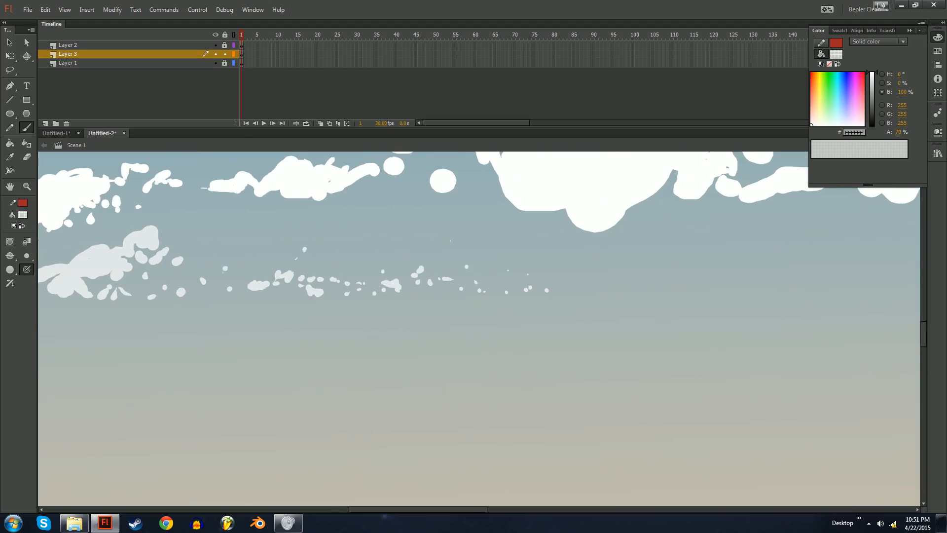
- Paint a small semi-transparent puff at the end of the faint trail and surround it with dabs
{"action": "mouse_move", "coordinate": [538, 296]}
{"action": "left_mouse_down"}
{"action": "mouse_move", "coordinate": [548, 292]}
{"action": "mouse_move", "coordinate": [399, 279]}
{"action": "left_mouse_up"}
{"action": "left_click_drag", "start_coordinate": [403, 277], "coordinate": [412, 281]}
{"action": "left_click", "coordinate": [389, 271]}
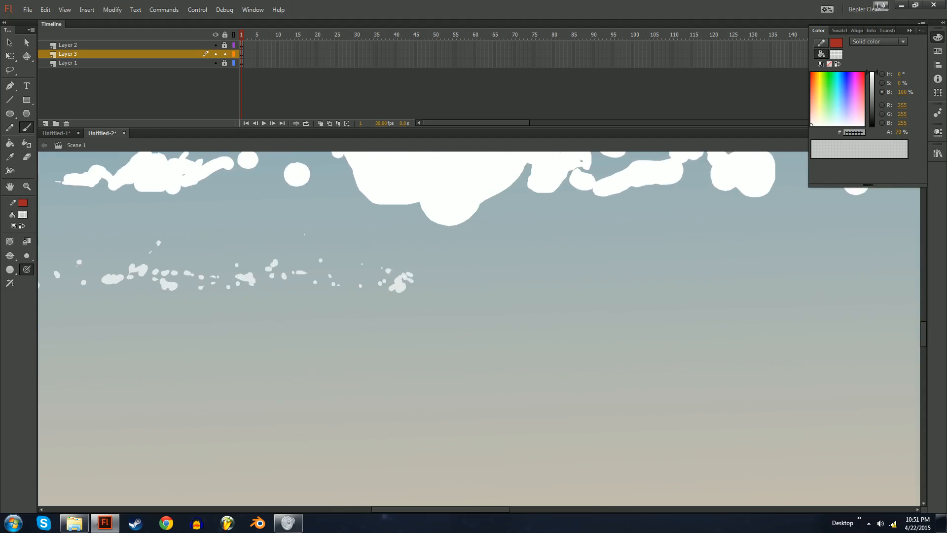
{"action": "left_click_drag", "start_coordinate": [468, 291], "coordinate": [475, 295]}
{"action": "left_click", "coordinate": [473, 271]}
{"action": "left_click", "coordinate": [487, 286]}
{"action": "left_click", "coordinate": [435, 287]}
{"action": "left_click", "coordinate": [437, 291]}
{"action": "left_click", "coordinate": [491, 269]}
- Sprinkle faint specks above the small puff and just past the next one along the trail
{"action": "left_click_drag", "start_coordinate": [415, 252], "coordinate": [420, 253]}
{"action": "left_click", "coordinate": [402, 252]}
{"action": "left_click", "coordinate": [394, 234]}
{"action": "left_click", "coordinate": [428, 237]}
{"action": "mouse_move", "coordinate": [508, 274]}
{"action": "left_mouse_down"}
{"action": "mouse_move", "coordinate": [387, 280]}
{"action": "mouse_move", "coordinate": [408, 284]}
{"action": "left_mouse_up"}
{"action": "left_click", "coordinate": [422, 288]}
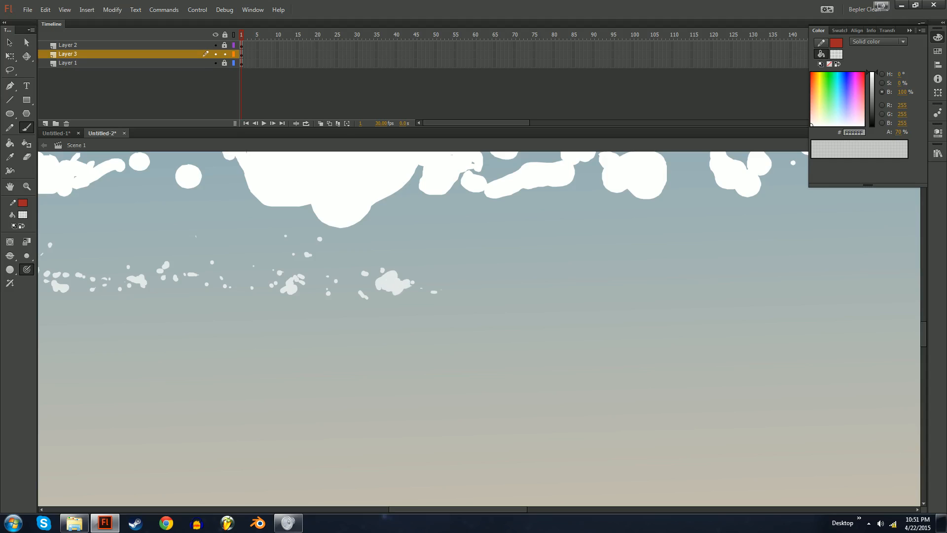
- Taper off the right end of the faint trail with a few widely spaced semi-transparent specks
{"action": "left_click", "coordinate": [476, 279]}
{"action": "left_click", "coordinate": [484, 278]}
{"action": "key", "text": "ctrl+minus"}
{"action": "mouse_move", "coordinate": [493, 287]}
{"action": "left_mouse_down"}
{"action": "mouse_move", "coordinate": [375, 274]}
{"action": "mouse_move", "coordinate": [387, 294]}
{"action": "left_mouse_up"}
{"action": "key", "text": "ctrl+equal"}
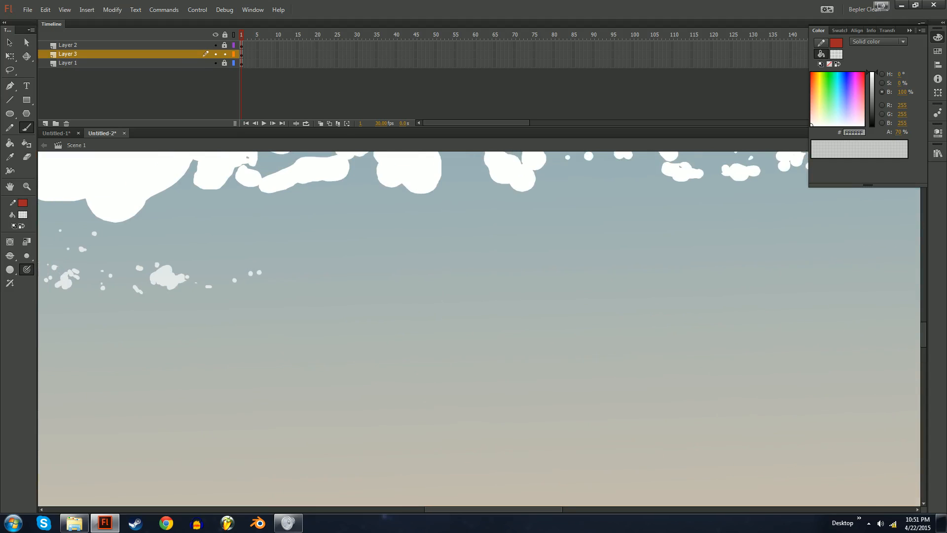
{"action": "left_click", "coordinate": [390, 274]}
{"action": "left_click", "coordinate": [406, 279]}
{"action": "left_click", "coordinate": [409, 278]}
- Select the whole row of semi-transparent clouds and place a duplicate beside it across the right half of the sky
{"action": "key", "text": "ctrl+minus"}
{"action": "left_click_drag", "start_coordinate": [410, 279], "coordinate": [568, 262]}
{"action": "key", "text": "v"}
{"action": "key", "text": "ctrl+minus"}
{"action": "left_click_drag", "start_coordinate": [605, 388], "coordinate": [232, 279]}
{"action": "key", "text": "q"}
{"action": "left_click_drag", "start_coordinate": [460, 304], "coordinate": [513, 304]}
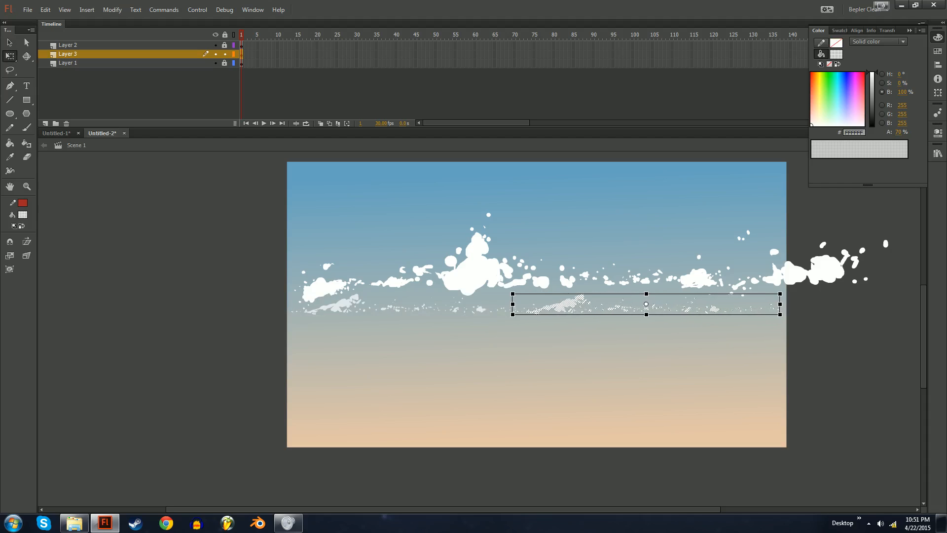
- Flip the duplicated row of semi-transparent clouds horizontally in place
{"action": "key", "text": "shift+v"}
{"action": "key", "text": "ctrl+z"}
{"action": "key", "text": "shift+h"}
- Paint a longer semi-transparent cloud bank over the middle of the sky where the two rows meet
{"action": "key", "text": "e"}
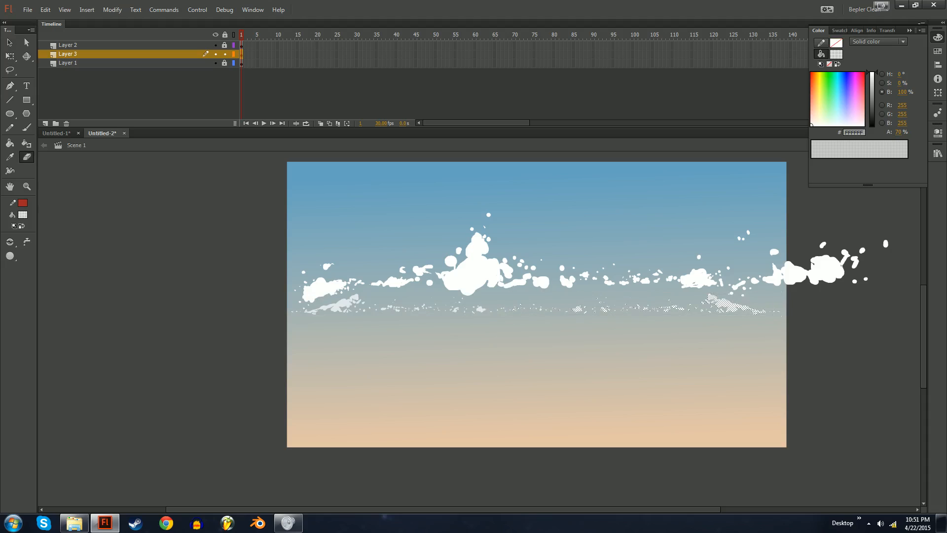
{"action": "key", "text": "b"}
{"action": "left_click_drag", "start_coordinate": [512, 310], "coordinate": [536, 308]}
{"action": "left_click", "coordinate": [535, 303], "text": "ctrl"}
{"action": "mouse_move", "coordinate": [481, 335]}
{"action": "left_mouse_down"}
{"action": "mouse_move", "coordinate": [542, 326]}
{"action": "mouse_move", "coordinate": [527, 330]}
{"action": "mouse_move", "coordinate": [674, 333]}
{"action": "mouse_move", "coordinate": [718, 313]}
{"action": "mouse_move", "coordinate": [505, 289]}
{"action": "left_mouse_up"}
{"action": "left_click", "coordinate": [686, 326]}
- Paint a tall rounded semi-transparent puff with a ragged base and extra dabs on the right part of the row
{"action": "key", "text": "ctrl+minus"}
{"action": "key", "text": "e"}
{"action": "key", "text": "b"}
{"action": "key", "text": "ctrl+equal"}
{"action": "mouse_move", "coordinate": [645, 306]}
{"action": "left_mouse_down"}
{"action": "mouse_move", "coordinate": [662, 299]}
{"action": "mouse_move", "coordinate": [652, 309]}
{"action": "left_mouse_up"}
{"action": "mouse_move", "coordinate": [518, 277]}
{"action": "left_mouse_down"}
{"action": "mouse_move", "coordinate": [533, 292]}
{"action": "mouse_move", "coordinate": [532, 274]}
{"action": "mouse_move", "coordinate": [532, 297]}
{"action": "mouse_move", "coordinate": [556, 304]}
{"action": "left_mouse_up"}
{"action": "left_click_drag", "start_coordinate": [563, 298], "coordinate": [572, 299]}
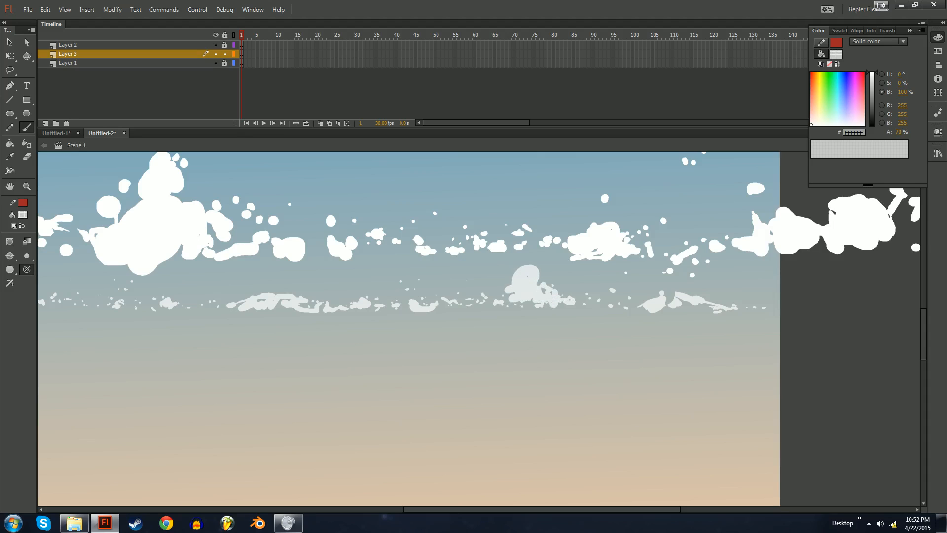
{"action": "key", "text": "ctrl+minus"}
{"action": "left_click_drag", "start_coordinate": [483, 347], "coordinate": [543, 339]}
{"action": "key", "text": "v"}
{"action": "left_click_drag", "start_coordinate": [534, 339], "coordinate": [557, 353]}
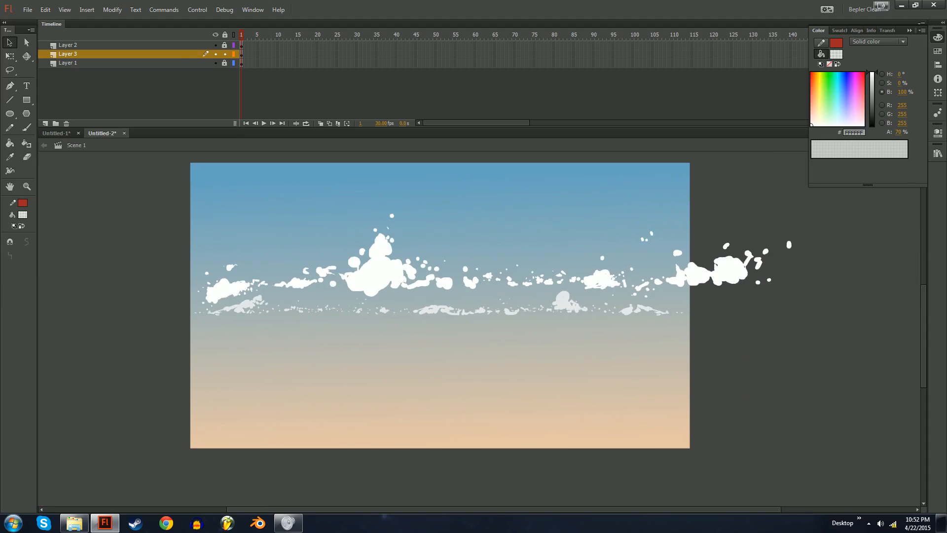
{"action": "key", "text": "b"}
{"action": "left_click_drag", "start_coordinate": [500, 290], "coordinate": [551, 343]}
{"action": "key", "text": "ctrl+z"}
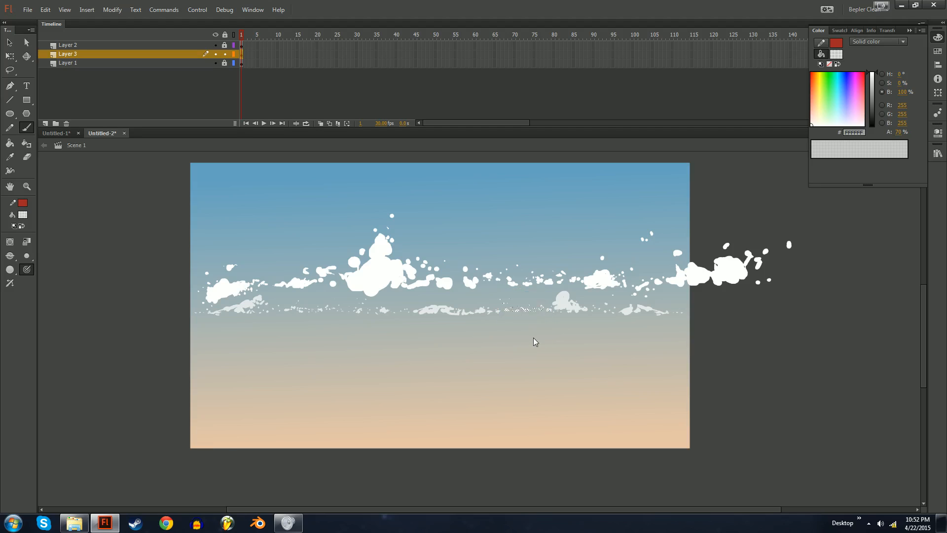
{"action": "key", "text": "ctrl+y"}
{"action": "key", "text": "ctrl+z"}
{"action": "key", "text": "ctrl+z"}
{"action": "key", "text": "ctrl+z"}
{"action": "key", "text": "v"}
{"action": "left_click", "coordinate": [557, 341]}
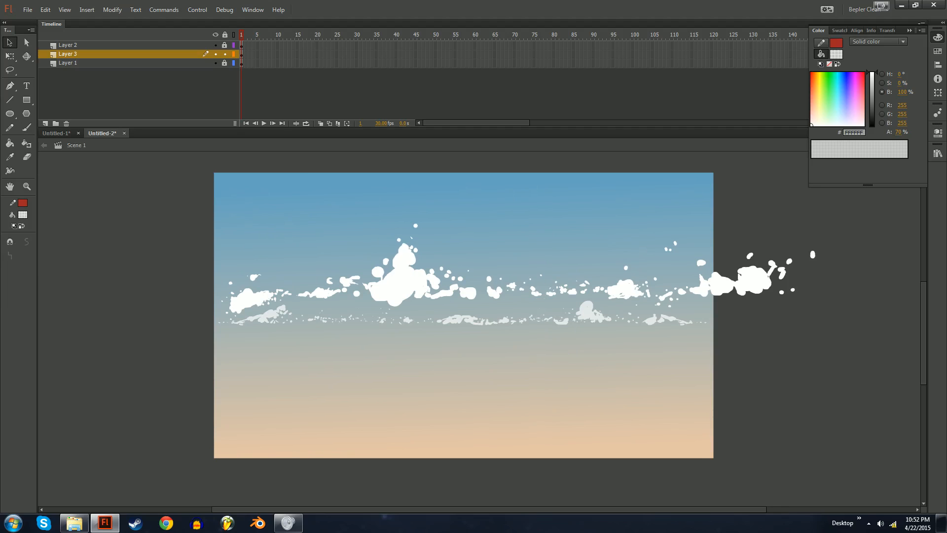
{"action": "key", "text": "ctrl+minus"}
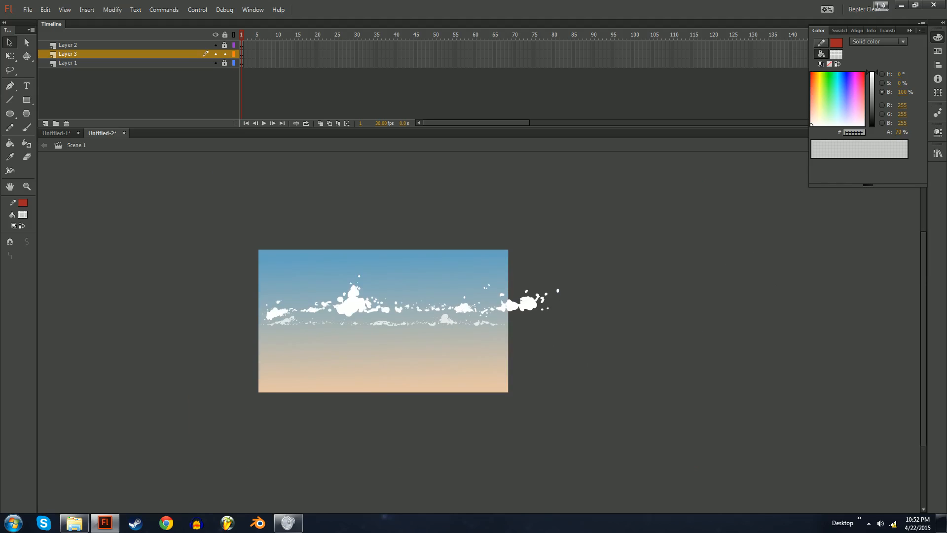
{"action": "key", "text": "ctrl+equal"}
- Lower the white fill's alpha to 39% and dab the first faint marks of a third row below the semi-transparent clouds
{"action": "key", "text": "b"}
{"action": "mouse_move", "coordinate": [899, 131]}
{"action": "left_mouse_down"}
{"action": "mouse_move", "coordinate": [886, 132]}
{"action": "mouse_move", "coordinate": [894, 131]}
{"action": "left_mouse_up"}
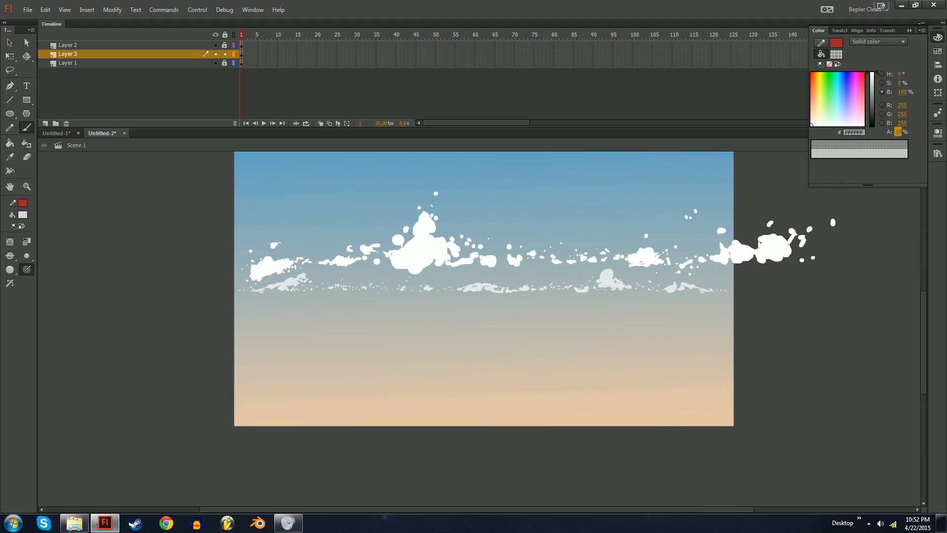
{"action": "left_click_drag", "start_coordinate": [501, 348], "coordinate": [568, 328]}
{"action": "key", "text": "ctrl+z"}
{"action": "key", "text": "ctrl+equal"}
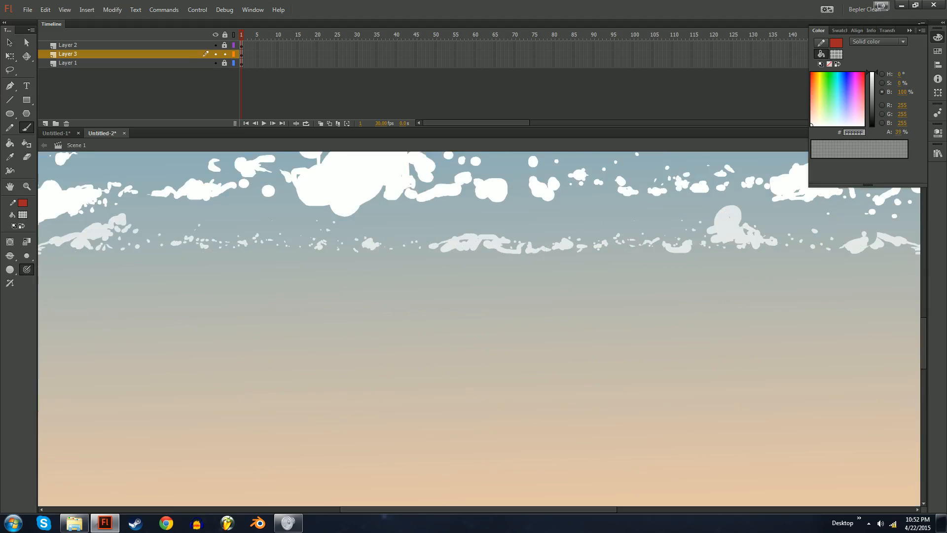
{"action": "left_click_drag", "start_coordinate": [444, 320], "coordinate": [680, 275]}
{"action": "left_click_drag", "start_coordinate": [239, 251], "coordinate": [251, 250]}
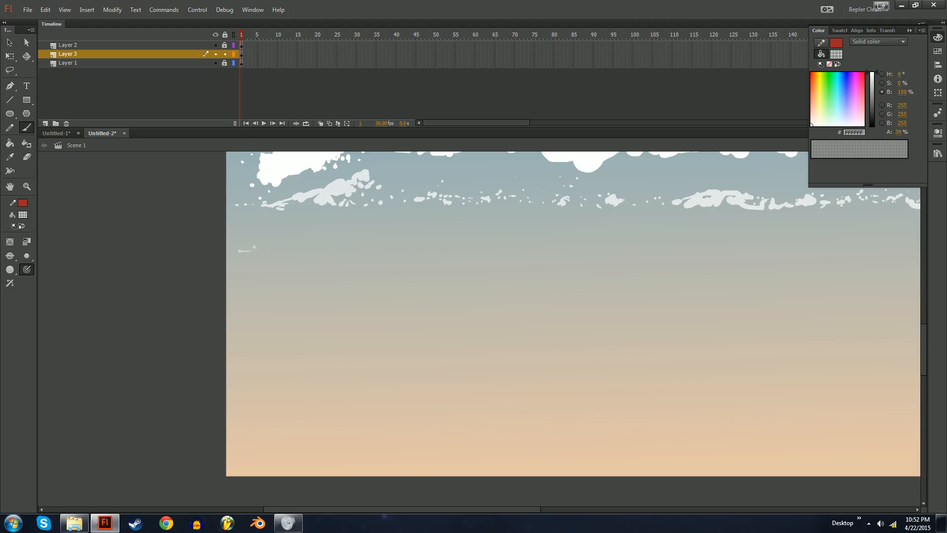
- Switch to a smaller brush and paint a thin trail of faint specks and flat wisps toward the middle of the sky
{"action": "left_click", "coordinate": [27, 255]}
{"action": "left_click", "coordinate": [44, 252]}
{"action": "left_click_drag", "start_coordinate": [292, 247], "coordinate": [276, 246]}
{"action": "left_click_drag", "start_coordinate": [588, 240], "coordinate": [603, 245]}
{"action": "scroll", "coordinate": [572, 314], "scroll_direction": "right", "scroll_amount": 5}
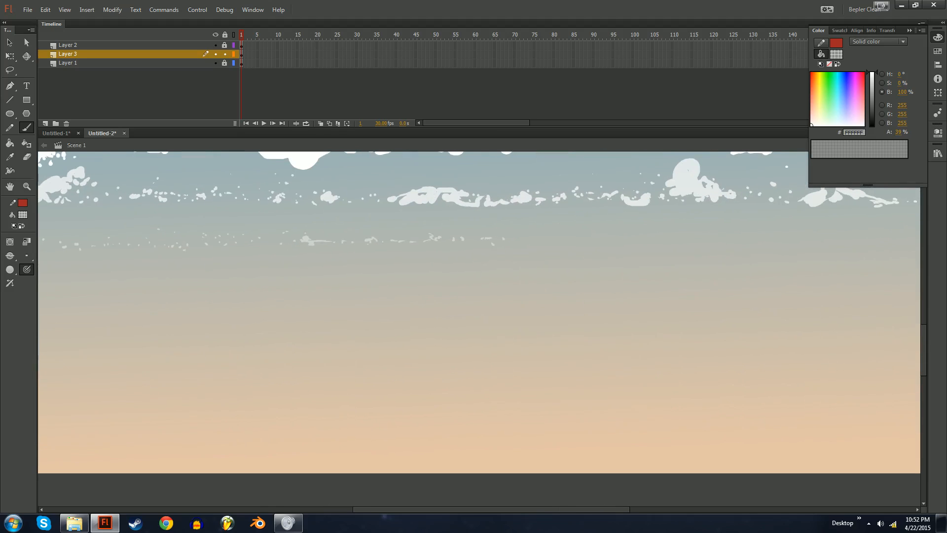
{"action": "left_click_drag", "start_coordinate": [474, 276], "coordinate": [626, 290]}
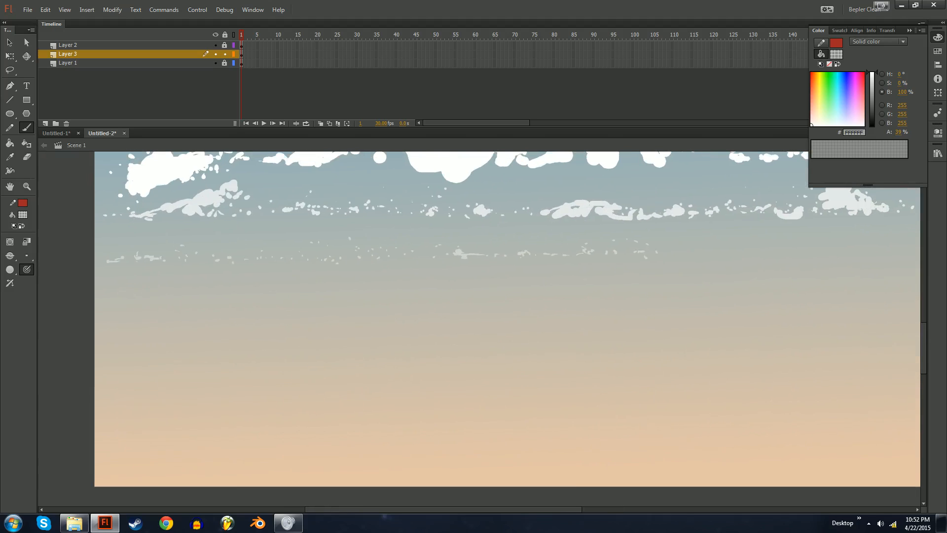
{"action": "scroll", "coordinate": [479, 319], "scroll_direction": "right", "scroll_amount": 6}
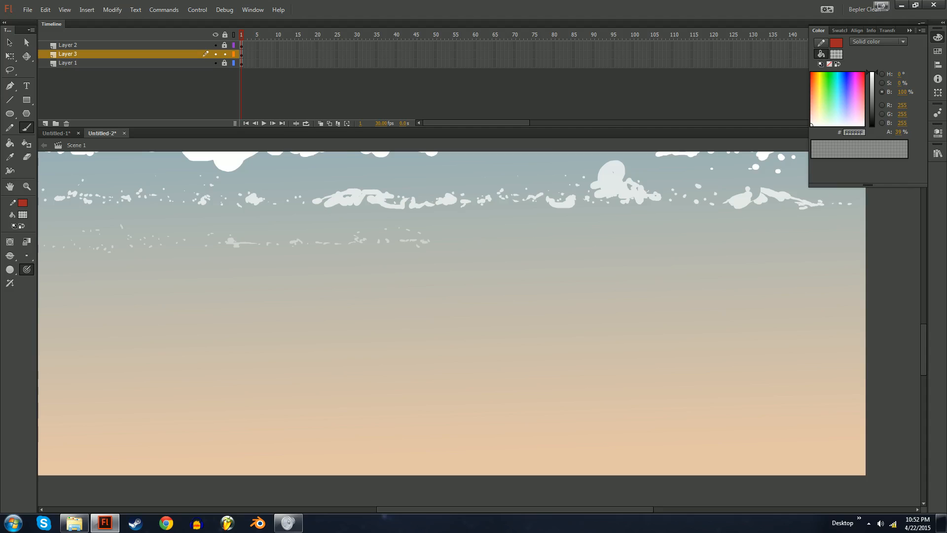
- Extend the faint lower trail toward the right side of the sky with small flat puffs and wisps
{"action": "left_click_drag", "start_coordinate": [424, 241], "coordinate": [438, 234]}
{"action": "mouse_move", "coordinate": [733, 243]}
{"action": "left_mouse_down"}
{"action": "mouse_move", "coordinate": [745, 241]}
{"action": "mouse_move", "coordinate": [718, 244]}
{"action": "left_mouse_up"}
{"action": "mouse_move", "coordinate": [703, 241]}
{"action": "left_mouse_down"}
{"action": "mouse_move", "coordinate": [751, 236]}
{"action": "mouse_move", "coordinate": [748, 229]}
{"action": "mouse_move", "coordinate": [672, 243]}
{"action": "left_mouse_up"}
{"action": "key", "text": "e"}
{"action": "key", "text": "b"}
- Build up a low, flat faint cloud with a small peak near the sky's right edge and finish with specks
{"action": "mouse_move", "coordinate": [734, 243]}
{"action": "left_mouse_down"}
{"action": "mouse_move", "coordinate": [776, 244]}
{"action": "mouse_move", "coordinate": [696, 240]}
{"action": "mouse_move", "coordinate": [743, 244]}
{"action": "mouse_move", "coordinate": [710, 241]}
{"action": "left_mouse_up"}
{"action": "key", "text": "e"}
{"action": "key", "text": "b"}
{"action": "mouse_move", "coordinate": [770, 242]}
{"action": "left_mouse_down"}
{"action": "mouse_move", "coordinate": [787, 242]}
{"action": "mouse_move", "coordinate": [740, 247]}
{"action": "left_mouse_up"}
{"action": "left_click", "coordinate": [798, 243]}
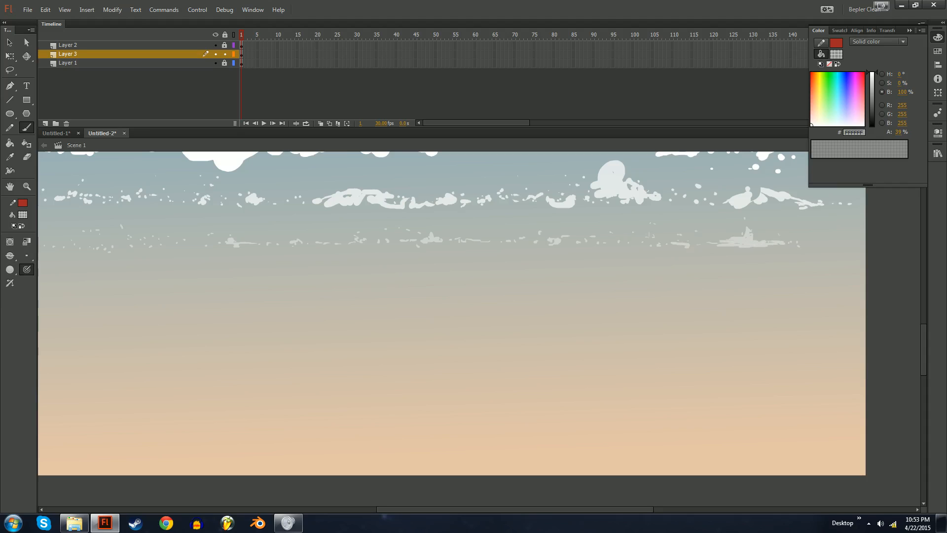
{"action": "left_click", "coordinate": [814, 236]}
- Unlock Layer 2, select all the clouds and stretch them horizontally so the rows extend past both sides of the stage
{"action": "key", "text": "ctrl+minus"}
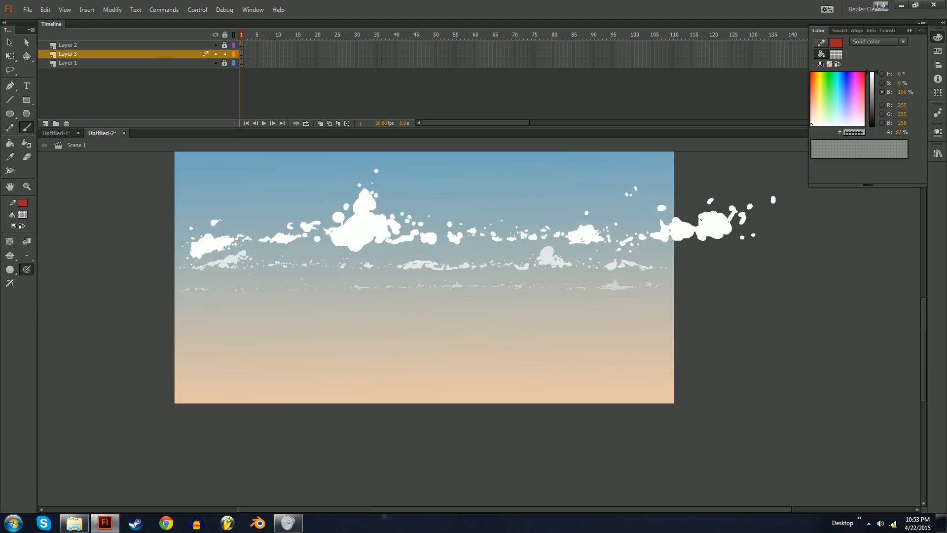
{"action": "left_click_drag", "start_coordinate": [494, 296], "coordinate": [572, 296]}
{"action": "key", "text": "v"}
{"action": "key", "text": "ctrl+a"}
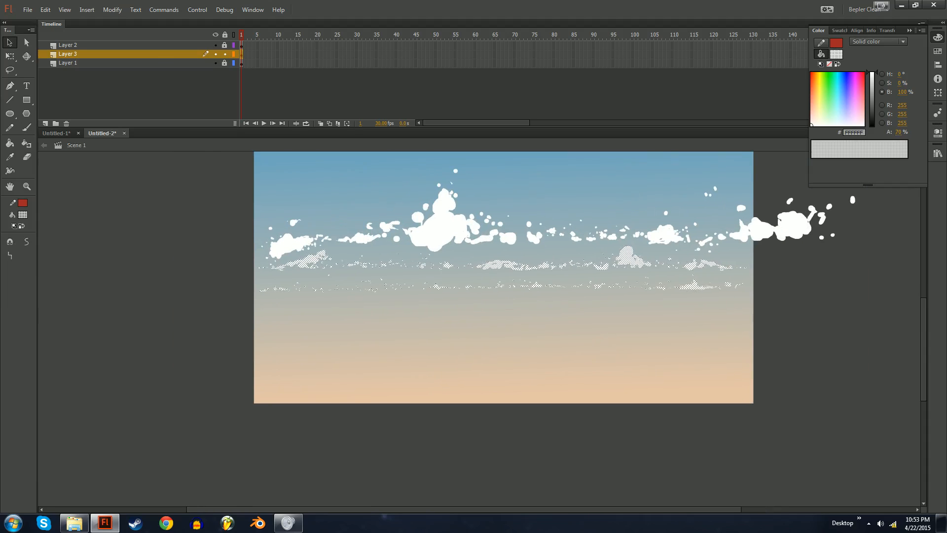
{"action": "left_click", "coordinate": [225, 45]}
{"action": "key", "text": "ctrl+a"}
{"action": "key", "text": "q"}
{"action": "left_click_drag", "start_coordinate": [523, 247], "coordinate": [375, 323]}
{"action": "left_click_drag", "start_coordinate": [707, 245], "coordinate": [739, 239]}
{"action": "left_click", "coordinate": [765, 232]}
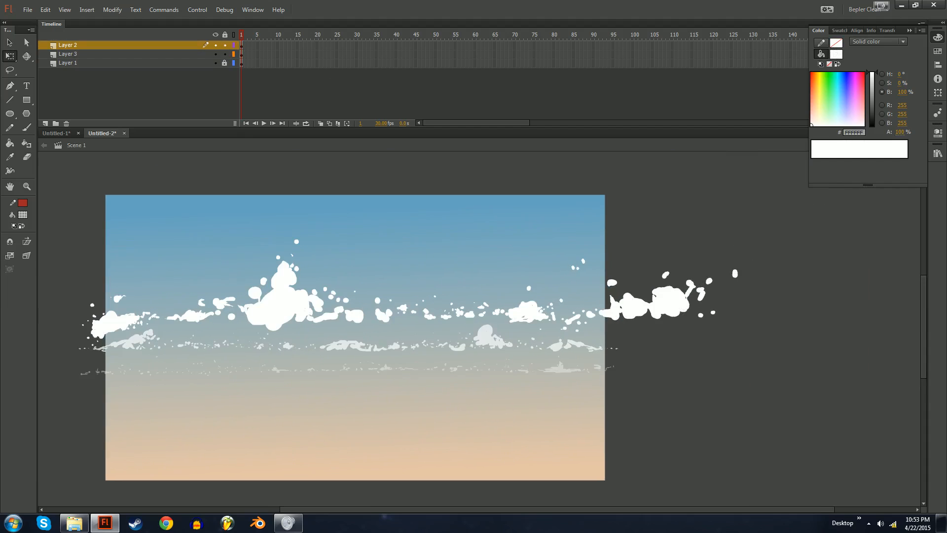
- Group the faintest row of clouds and move it in place onto a new layer above Layer 3
{"action": "key", "text": "b"}
{"action": "key", "text": "k"}
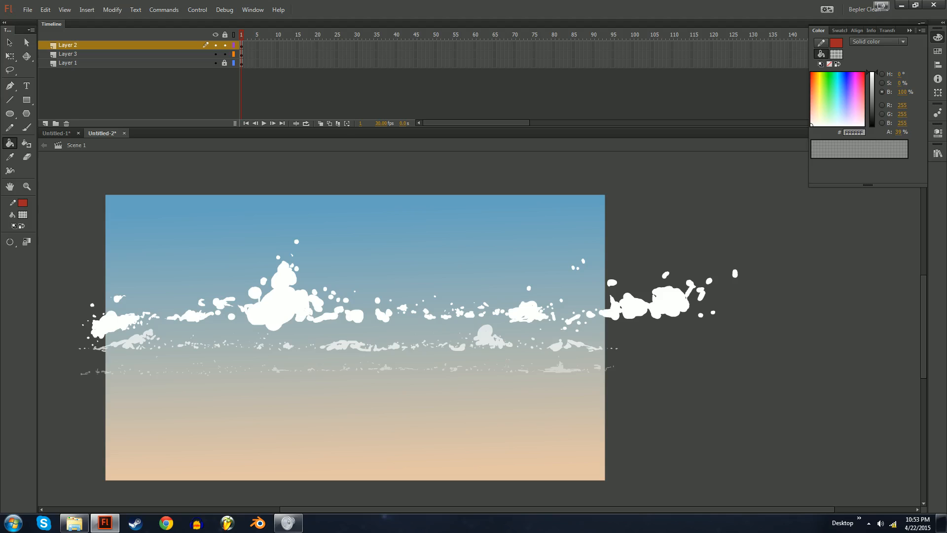
{"action": "left_click", "coordinate": [9, 44]}
{"action": "left_click_drag", "start_coordinate": [74, 439], "coordinate": [657, 357]}
{"action": "key", "text": "ctrl+g"}
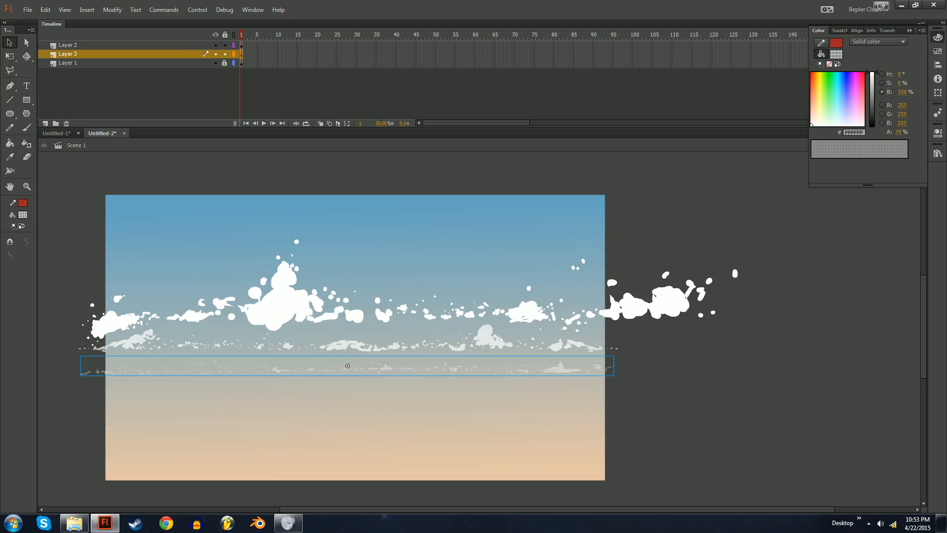
{"action": "key", "text": "ctrl+x"}
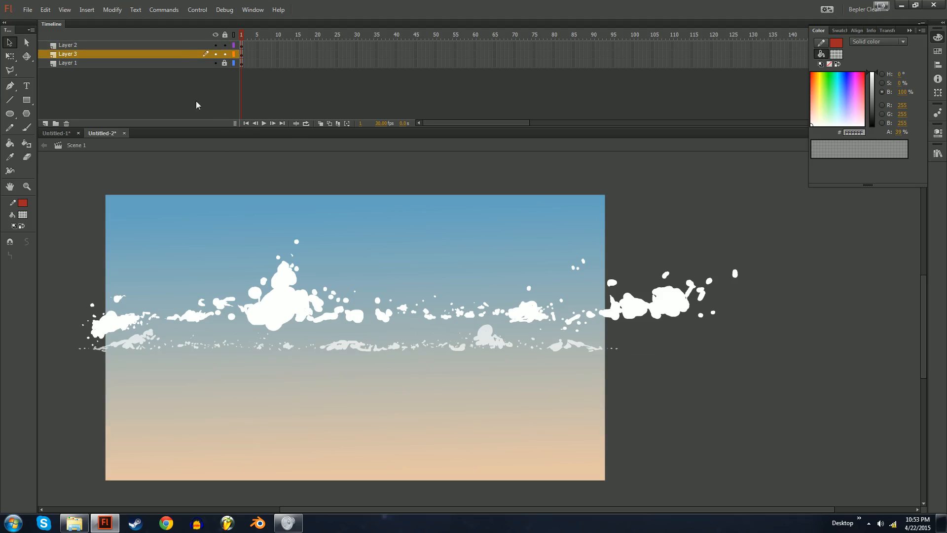
{"action": "left_click", "coordinate": [46, 123]}
{"action": "key", "text": "ctrl+v"}
- Group the semi-transparent clouds on Layer 3 and the solid white clouds on Layer 2
{"action": "left_click", "coordinate": [193, 63]}
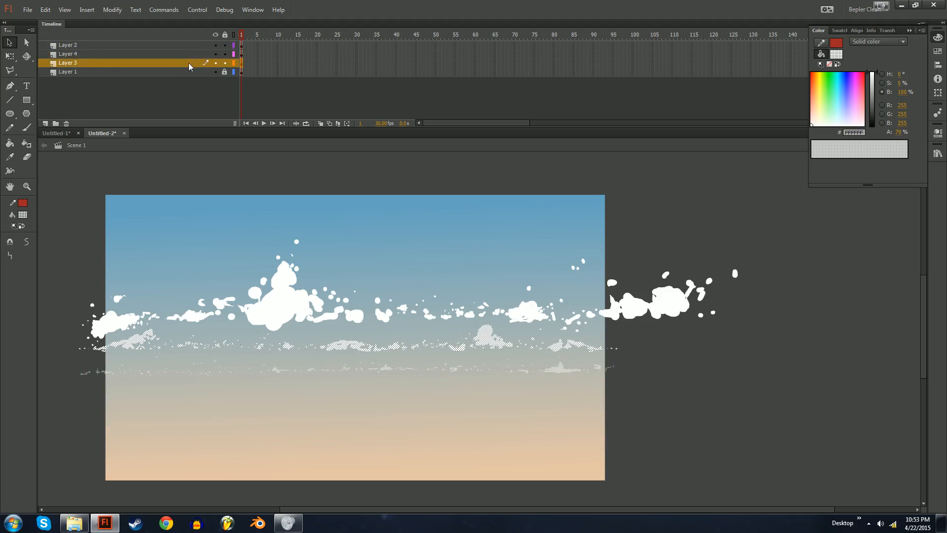
{"action": "left_click", "coordinate": [191, 45]}
{"action": "key", "text": "ctrl+g"}
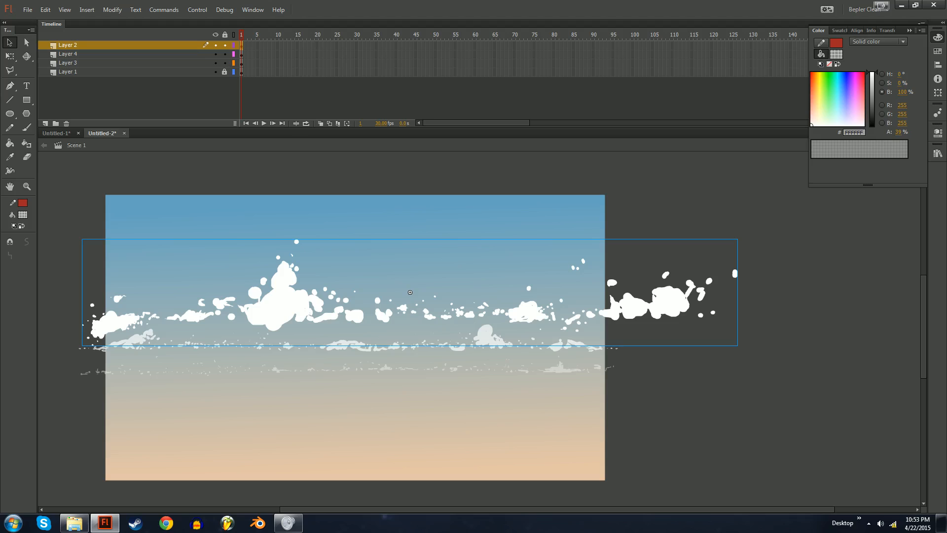
{"action": "left_click", "coordinate": [493, 83]}
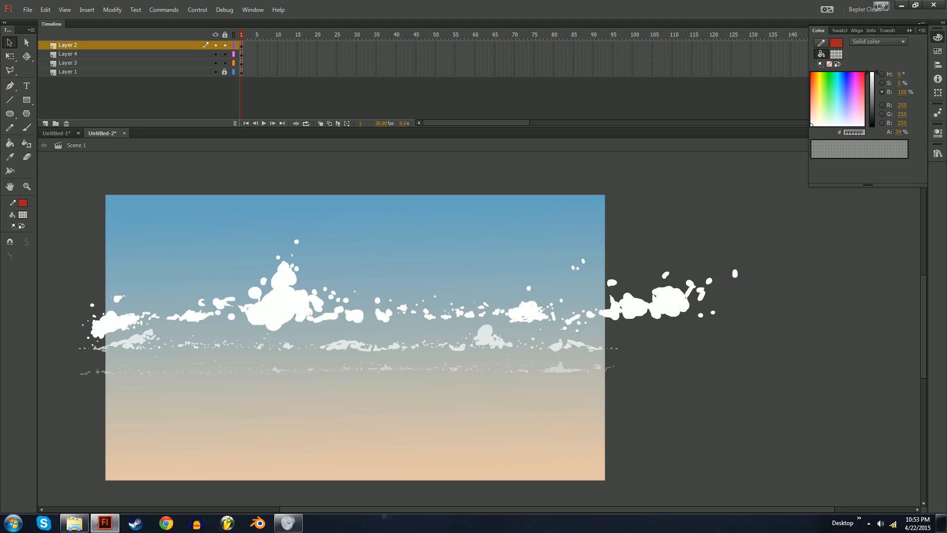
- Extend all four layers to frame 66 and add keyframes there on the three cloud layers
{"action": "left_click_drag", "start_coordinate": [496, 72], "coordinate": [499, 45]}
{"action": "key", "text": "F5"}
{"action": "left_click", "coordinate": [482, 63]}
{"action": "key", "text": "F5"}
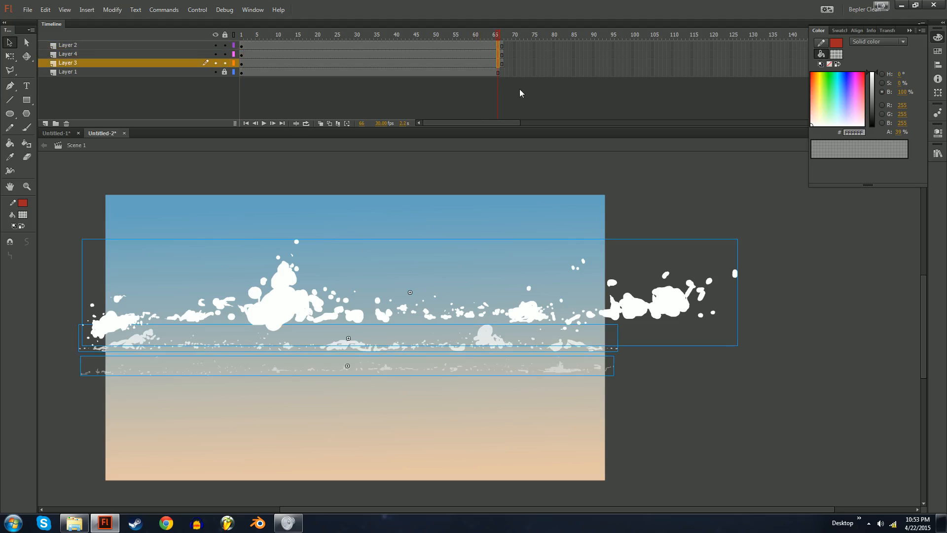
{"action": "key", "text": "ctrl+z"}
{"action": "key", "text": "F6"}
- Shift all three cloud rows well to the left at frame 66
{"action": "key", "text": "shift+Left"}
{"action": "key", "text": "shift+Left"}
{"action": "key", "text": "shift+Left"}
{"action": "key", "text": "shift+Left"}
{"action": "key", "text": "shift+Left"}
{"action": "key", "text": "shift+Left"}
{"action": "key", "text": "shift+Left"}
{"action": "key", "text": "shift+Left"}
{"action": "key", "text": "shift+Left"}
{"action": "key", "text": "shift+Left"}
{"action": "key", "text": "shift+Left"}
{"action": "key", "text": "shift+Left"}
{"action": "key", "text": "shift+Left"}
{"action": "key", "text": "shift+Left"}
{"action": "key", "text": "shift+Left"}
{"action": "key", "text": "shift+Left"}
{"action": "key", "text": "shift+Left"}
{"action": "key", "text": "shift+Left"}
{"action": "key", "text": "shift+Left"}
{"action": "key", "text": "shift+Left"}
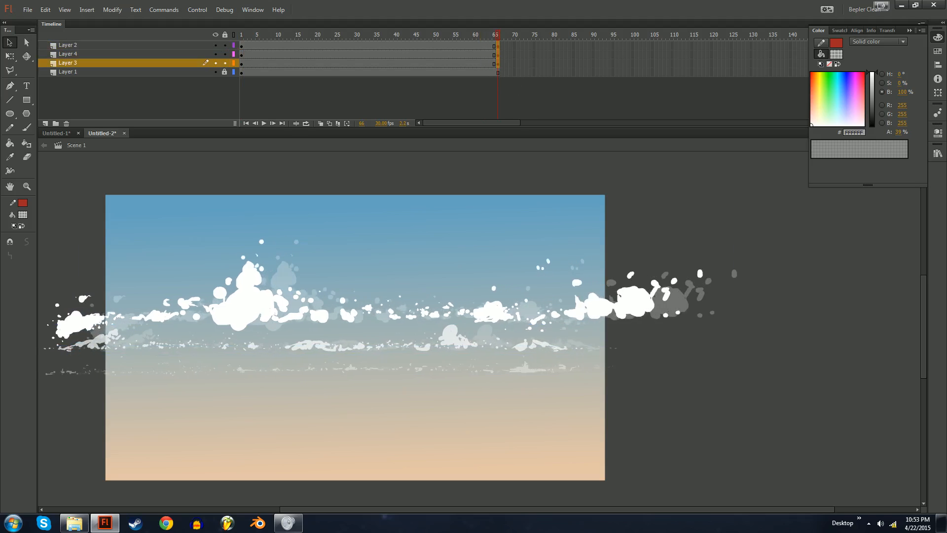
- Move the middle cloud row partway back to the right at frame 66, and the faintest row back even further
{"action": "left_click_drag", "start_coordinate": [526, 431], "coordinate": [524, 395]}
{"action": "left_click_drag", "start_coordinate": [250, 338], "coordinate": [305, 338]}
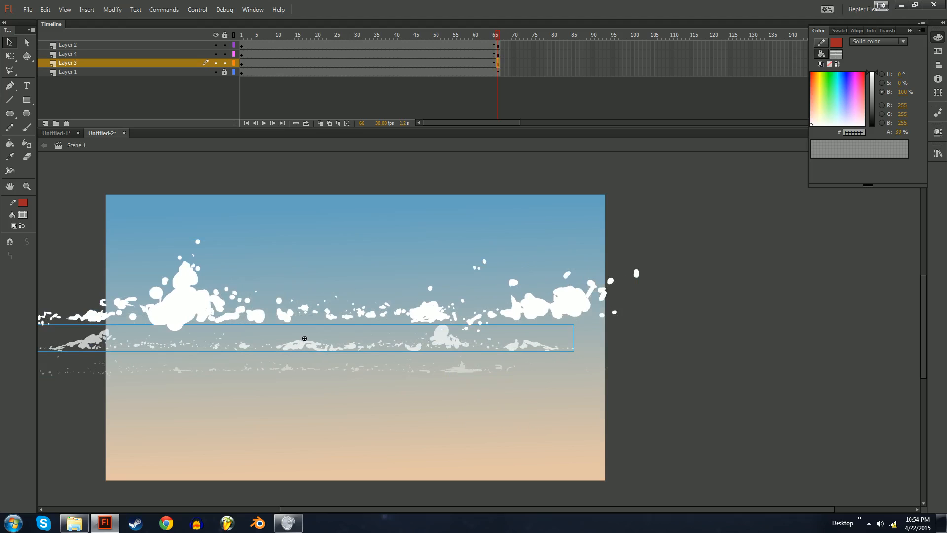
{"action": "left_click_drag", "start_coordinate": [249, 366], "coordinate": [340, 365]}
- Create classic tweens on the three cloud layers and preview the movie
{"action": "left_click_drag", "start_coordinate": [446, 63], "coordinate": [439, 44]}
{"action": "right_click", "coordinate": [447, 59]}
{"action": "left_click", "coordinate": [478, 87]}
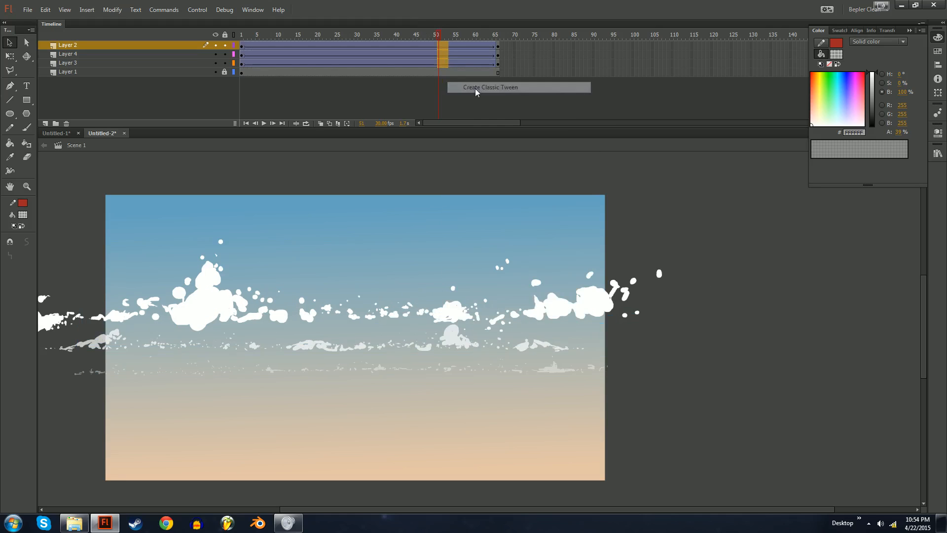
{"action": "key", "text": "ctrl+Return"}
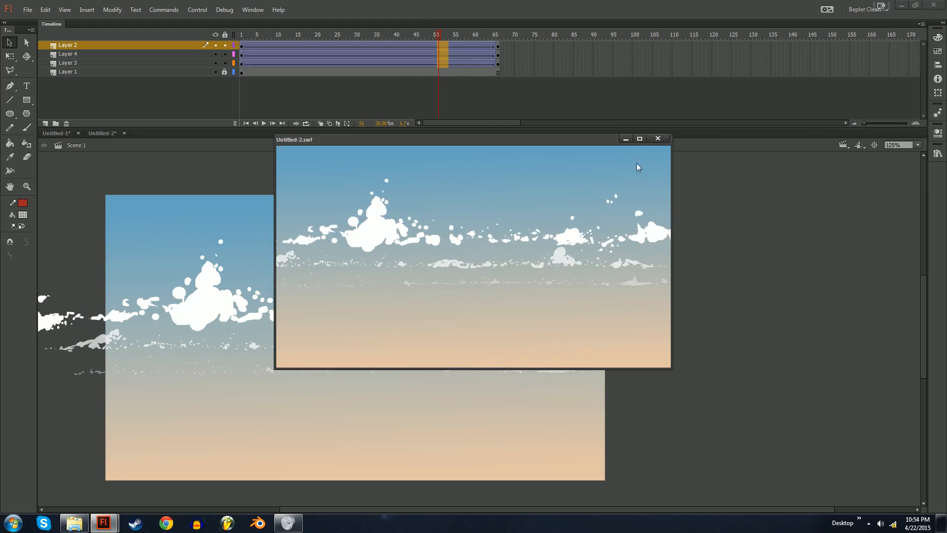
{"action": "left_click", "coordinate": [658, 138]}
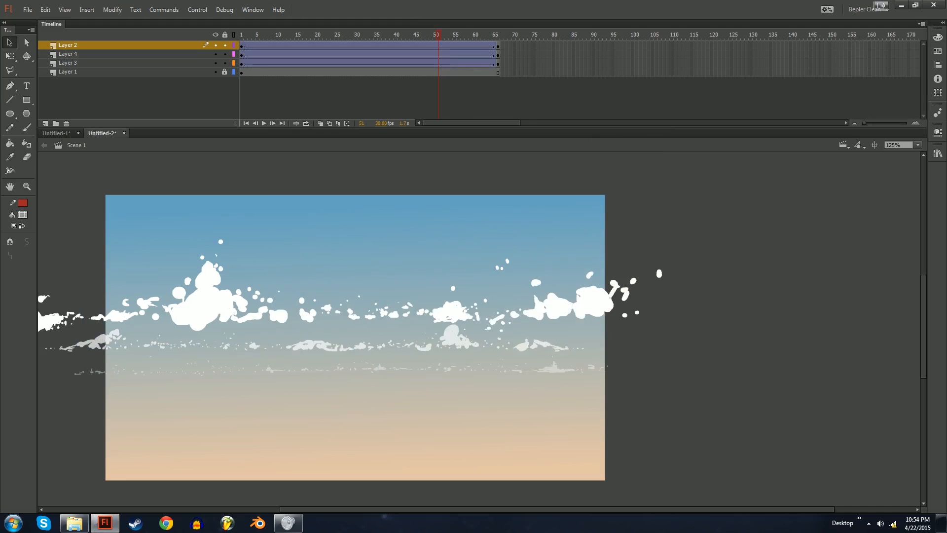
- Nudge the faintest cloud row two large steps further left at frame 66 and preview the movie
{"action": "left_click", "coordinate": [502, 63]}
{"action": "key", "text": "shift+Right"}
{"action": "key", "text": "shift+Right"}
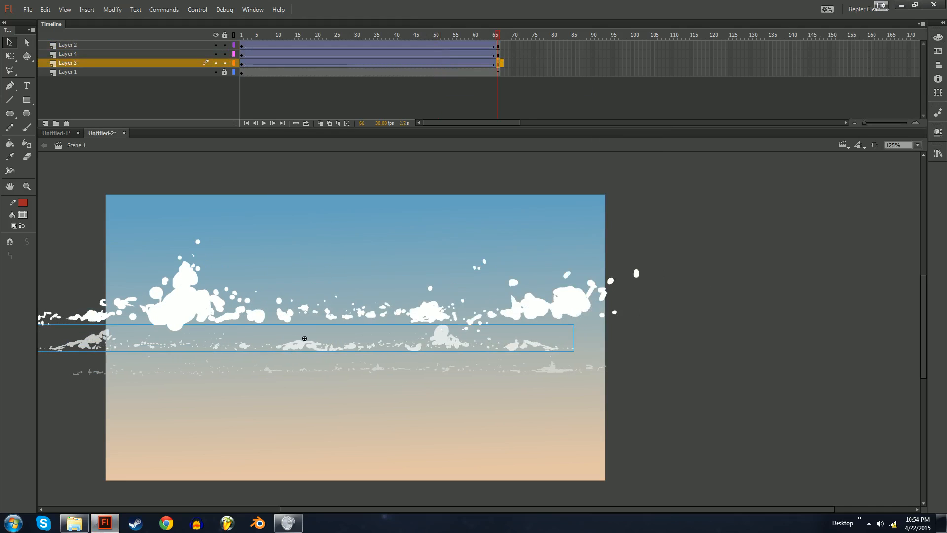
{"action": "left_click", "coordinate": [498, 55]}
{"action": "key", "text": "shift+Left"}
{"action": "key", "text": "shift+Left"}
{"action": "key", "text": "ctrl+Return"}
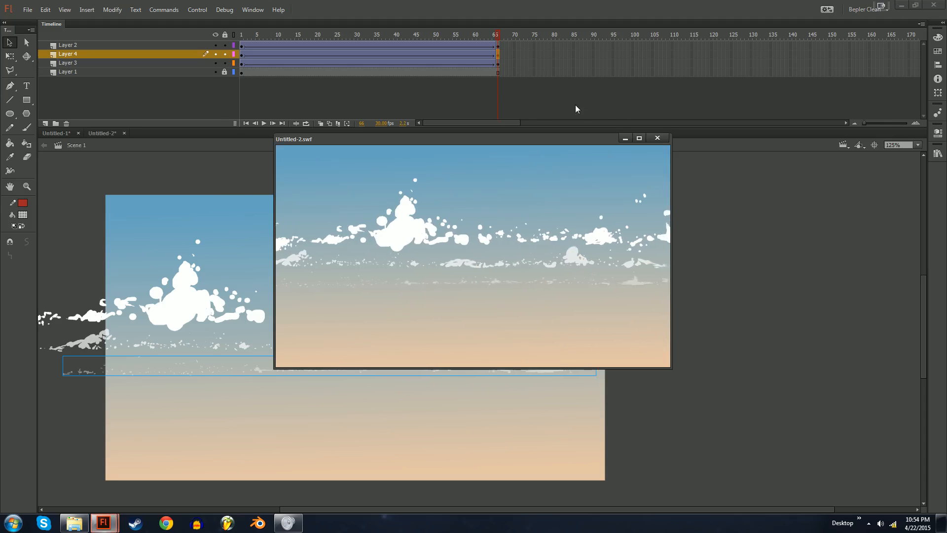
{"action": "left_click", "coordinate": [658, 138]}
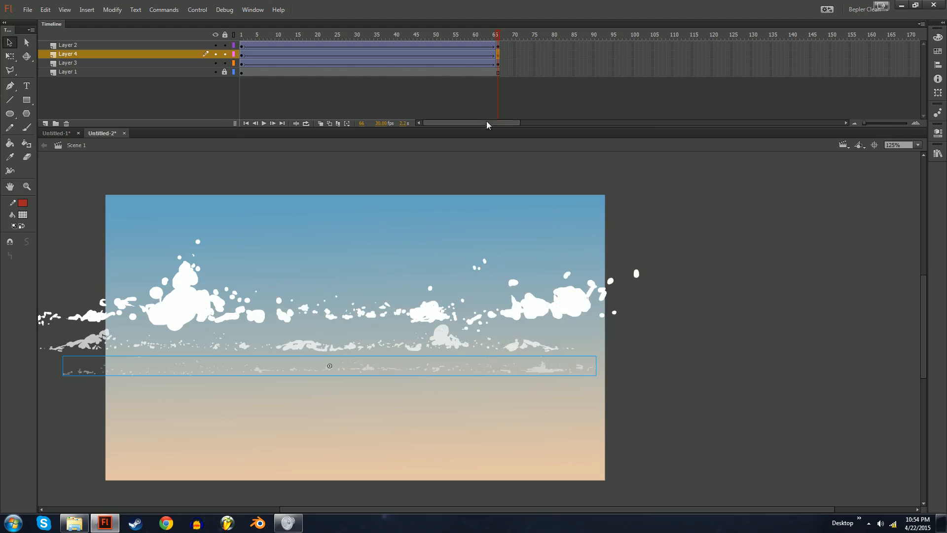
- Raise the faintest cloud row two large steps and the middle row one large step at frame 66
{"action": "key", "text": "shift+Up"}
{"action": "key", "text": "shift+Up"}
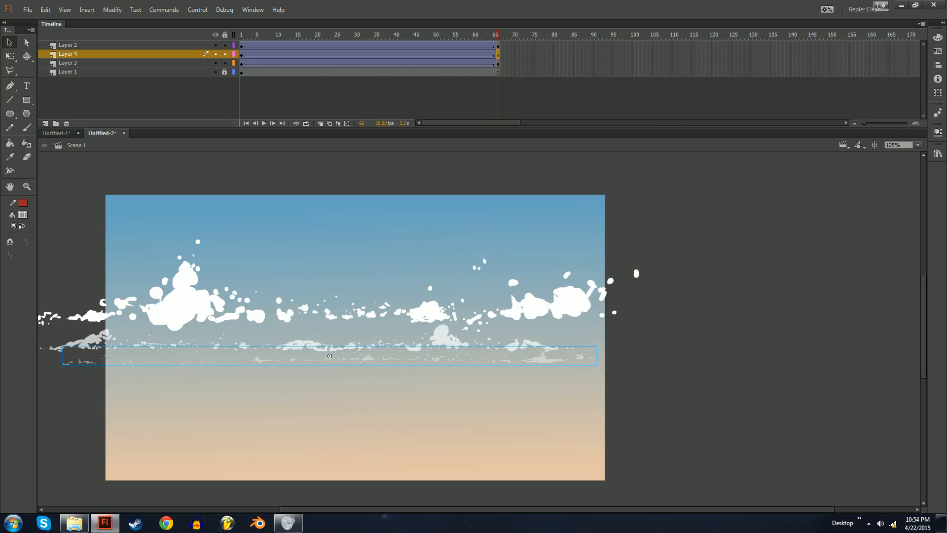
{"action": "left_click", "coordinate": [442, 336]}
{"action": "key", "text": "shift+Up"}
- Raise the faintest and middle cloud rows at frame 1 to match their end heights, and preview the movie
{"action": "key", "text": "shift+comma"}
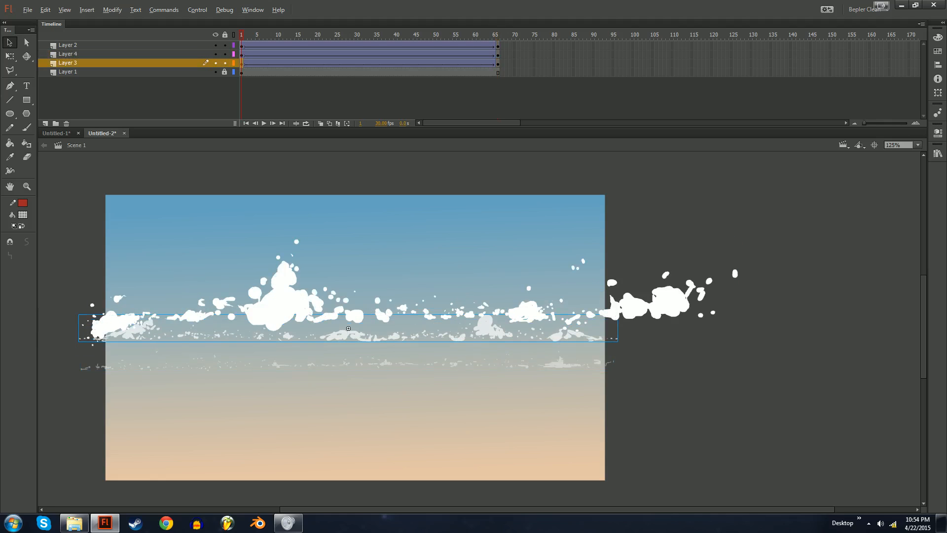
{"action": "left_click_drag", "start_coordinate": [348, 328], "coordinate": [348, 338]}
{"action": "left_click", "coordinate": [560, 364]}
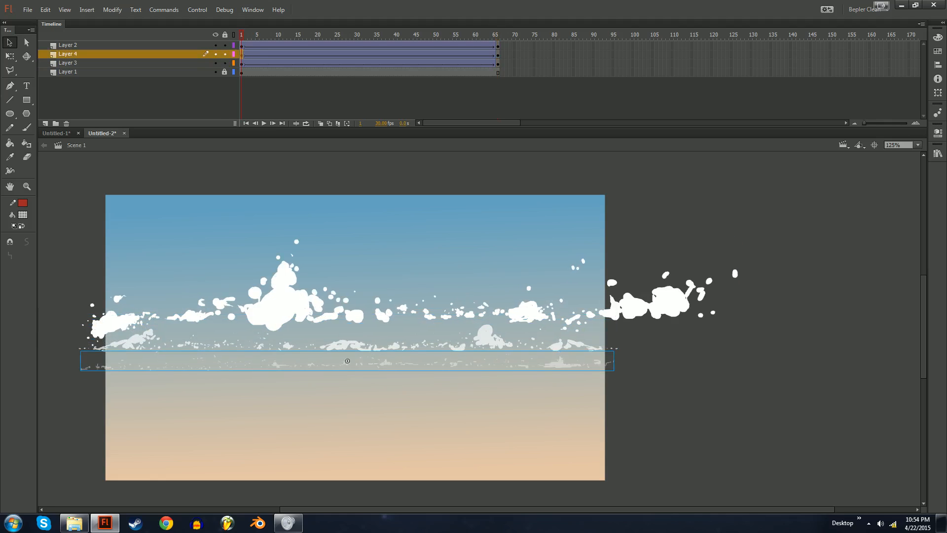
{"action": "key", "text": "shift+Up"}
{"action": "left_click", "coordinate": [486, 336]}
{"action": "key", "text": "shift+Up"}
{"action": "key", "text": "ctrl+Return"}
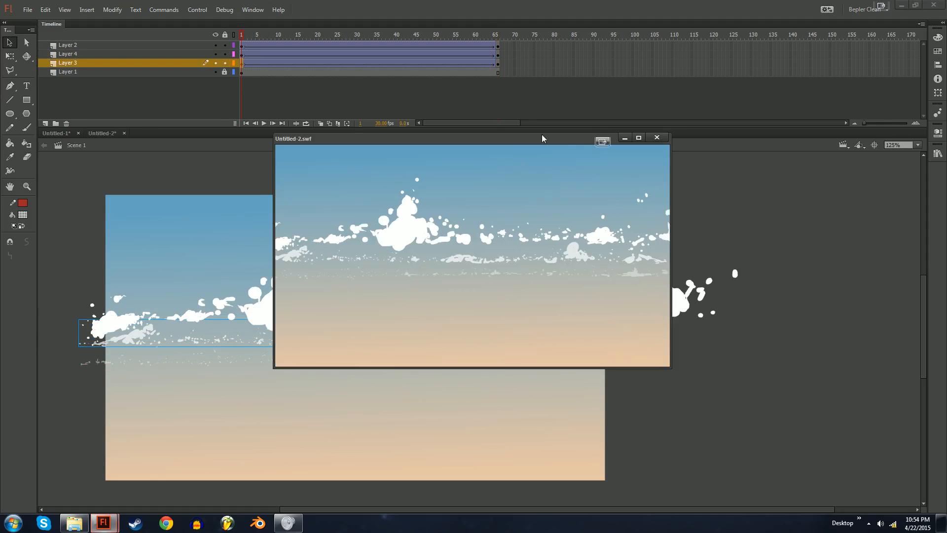
- Close the movie preview and copy the Layer 1 sky gradient into a new ActionScript 3.0 document
{"action": "left_click", "coordinate": [656, 138]}
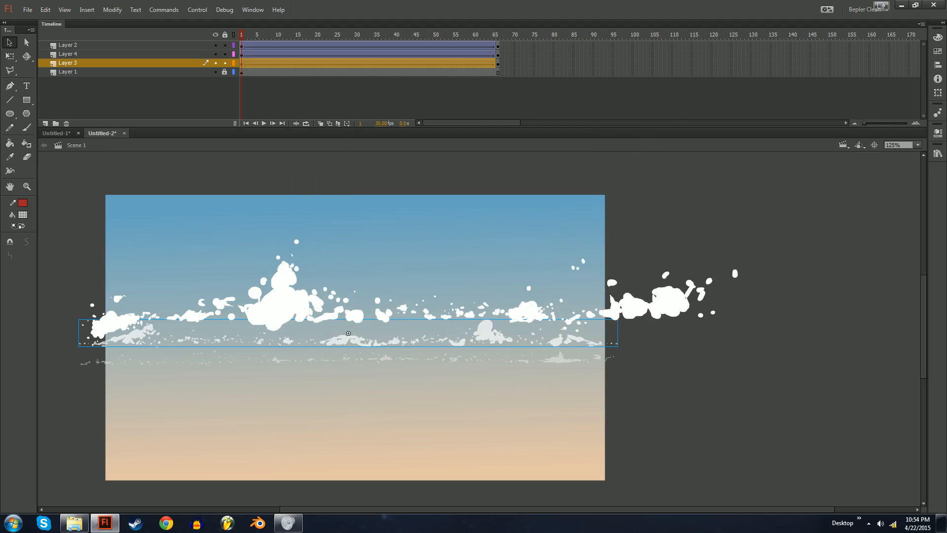
{"action": "left_click", "coordinate": [224, 72]}
{"action": "left_click", "coordinate": [245, 72]}
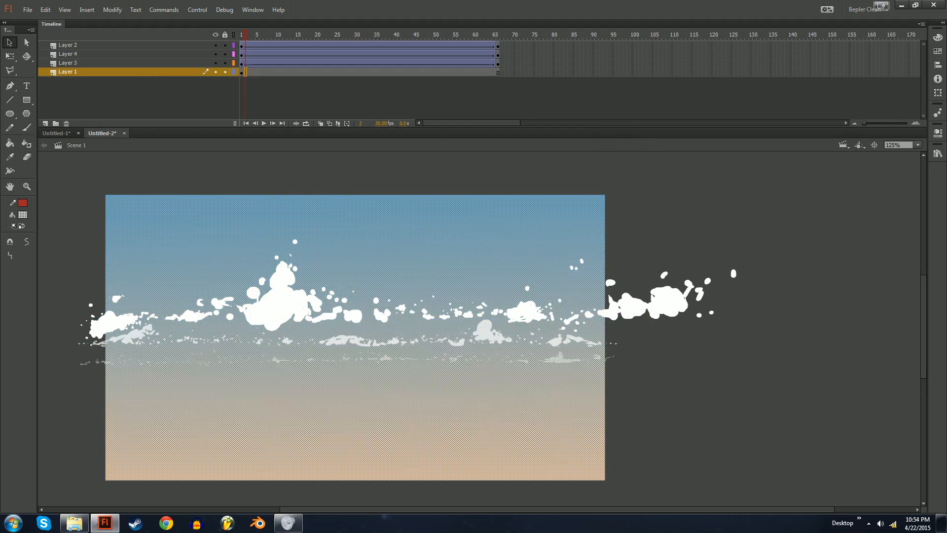
{"action": "key", "text": "ctrl+n"}
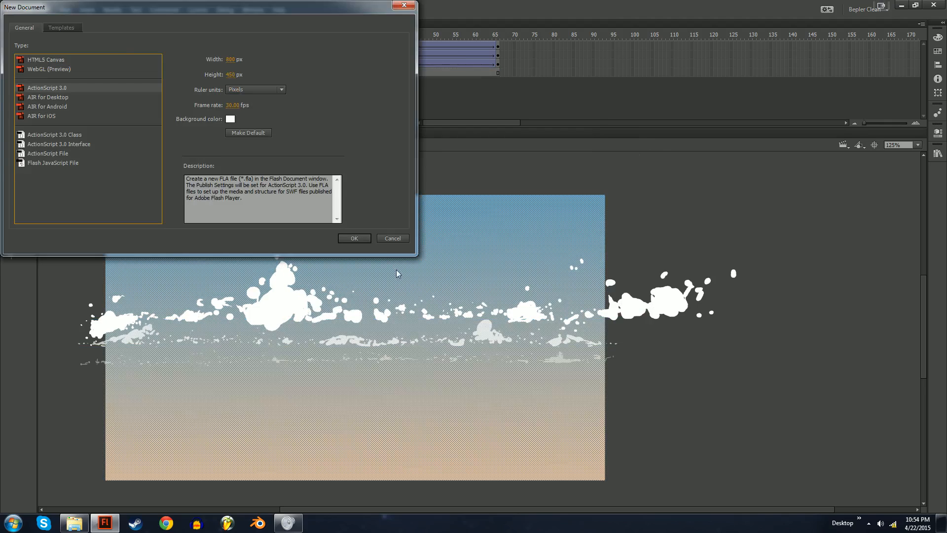
{"action": "key", "text": "Return"}
{"action": "key", "text": "ctrl+v"}
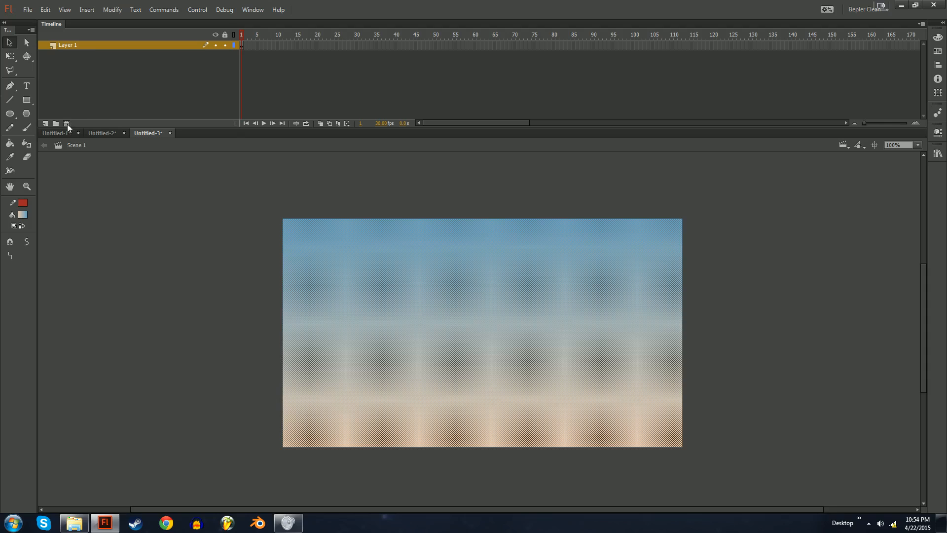
- Add a new layer above the sky gradient and lock the gradient layer, ready for painting with the Brush
{"action": "left_click", "coordinate": [45, 124]}
{"action": "left_click", "coordinate": [224, 55]}
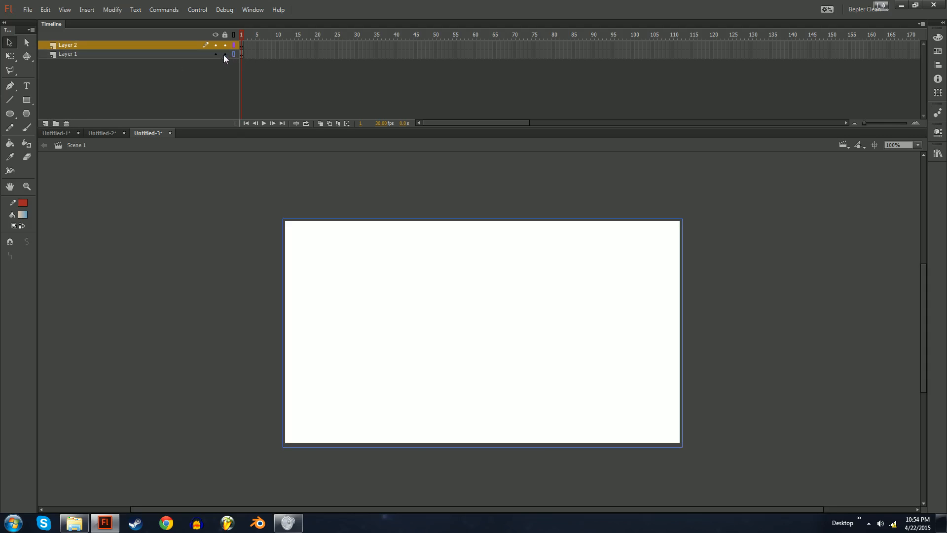
{"action": "key", "text": "b"}
{"action": "key", "text": "ctrl+="}
{"action": "scroll", "coordinate": [479, 329], "scroll_direction": "left", "scroll_amount": 1}
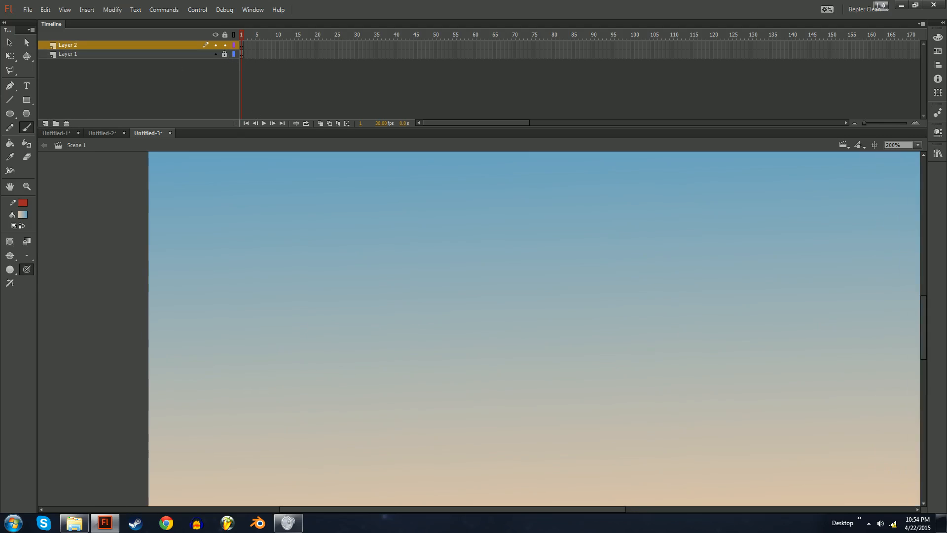
- Set the brush to a white fill and a larger brush size
{"action": "left_click", "coordinate": [23, 215]}
{"action": "left_click", "coordinate": [46, 262]}
{"action": "left_click_drag", "start_coordinate": [246, 306], "coordinate": [266, 324]}
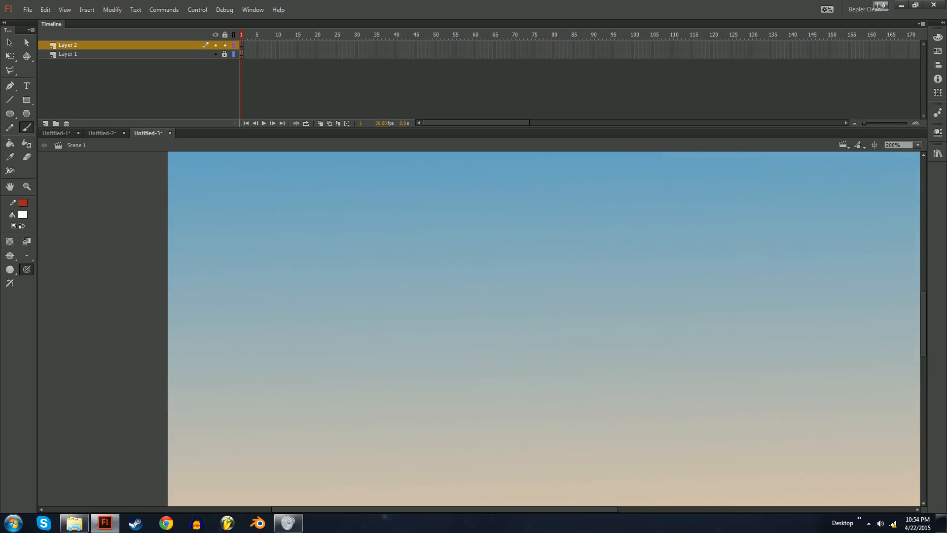
{"action": "left_click", "coordinate": [27, 256]}
{"action": "left_click", "coordinate": [51, 296]}
{"action": "left_click_drag", "start_coordinate": [479, 316], "coordinate": [444, 341]}
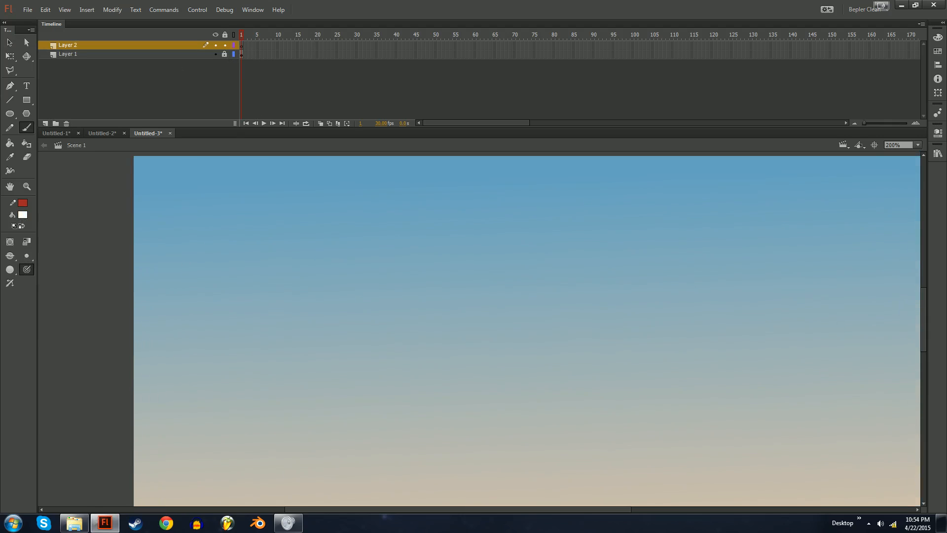
- Paint the outline of a wide cloud with a tall dome at the sky's left edge and fill it white
{"action": "mouse_move", "coordinate": [175, 306]}
{"action": "left_mouse_down"}
{"action": "mouse_move", "coordinate": [243, 288]}
{"action": "mouse_move", "coordinate": [260, 274]}
{"action": "mouse_move", "coordinate": [271, 229]}
{"action": "mouse_move", "coordinate": [289, 226]}
{"action": "mouse_move", "coordinate": [302, 237]}
{"action": "mouse_move", "coordinate": [307, 291]}
{"action": "mouse_move", "coordinate": [313, 261]}
{"action": "mouse_move", "coordinate": [315, 304]}
{"action": "mouse_move", "coordinate": [329, 294]}
{"action": "left_mouse_up"}
{"action": "mouse_move", "coordinate": [330, 294]}
{"action": "left_mouse_down"}
{"action": "mouse_move", "coordinate": [345, 303]}
{"action": "mouse_move", "coordinate": [340, 319]}
{"action": "mouse_move", "coordinate": [356, 318]}
{"action": "mouse_move", "coordinate": [359, 304]}
{"action": "mouse_move", "coordinate": [430, 326]}
{"action": "mouse_move", "coordinate": [148, 334]}
{"action": "mouse_move", "coordinate": [161, 316]}
{"action": "mouse_move", "coordinate": [123, 324]}
{"action": "mouse_move", "coordinate": [139, 333]}
{"action": "mouse_move", "coordinate": [130, 329]}
{"action": "left_mouse_up"}
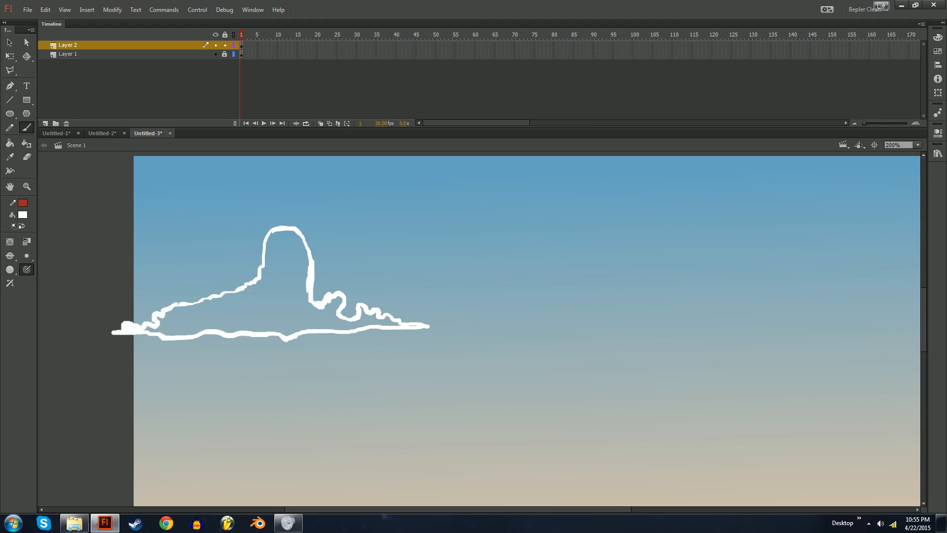
{"action": "key", "text": "k"}
{"action": "left_click", "coordinate": [282, 305]}
- Paint a smaller flat-bottomed cloud with a rounded dome beside the large cloud and fill it white
{"action": "key", "text": "b"}
{"action": "mouse_move", "coordinate": [445, 315]}
{"action": "left_mouse_down"}
{"action": "mouse_move", "coordinate": [282, 307]}
{"action": "mouse_move", "coordinate": [308, 318]}
{"action": "mouse_move", "coordinate": [347, 311]}
{"action": "mouse_move", "coordinate": [380, 272]}
{"action": "mouse_move", "coordinate": [410, 313]}
{"action": "mouse_move", "coordinate": [459, 313]}
{"action": "mouse_move", "coordinate": [344, 310]}
{"action": "left_mouse_up"}
{"action": "key", "text": "k"}
{"action": "key", "text": "b"}
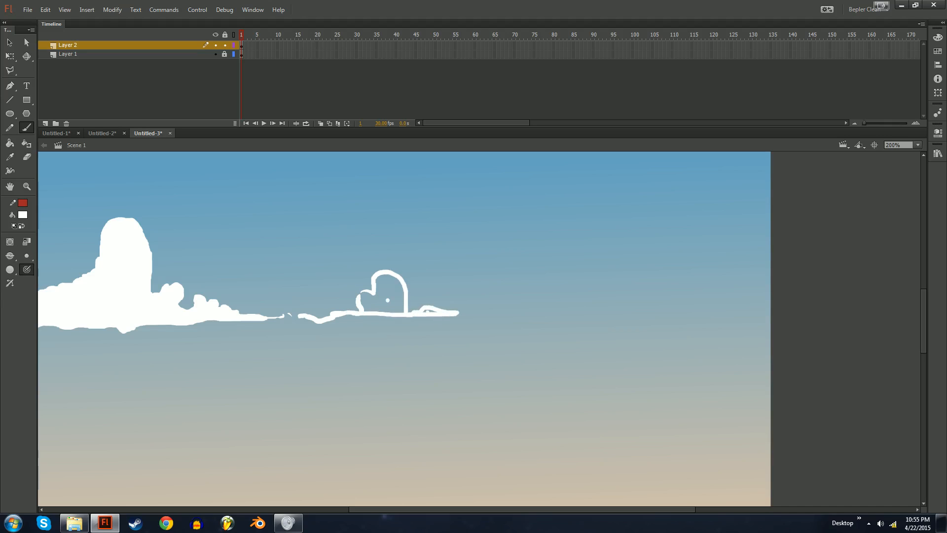
{"action": "key", "text": "k"}
{"action": "left_click", "coordinate": [370, 296]}
{"action": "key", "text": "b"}
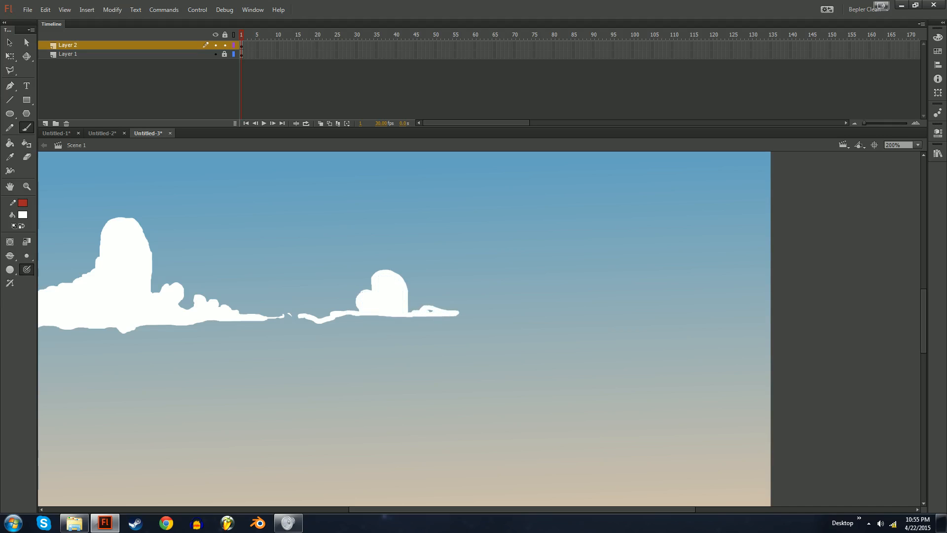
- Outline a tall, narrow cloud as the third in the row, close the gap in its outline and fill it white
{"action": "scroll", "coordinate": [405, 328], "scroll_direction": "right", "scroll_amount": 3}
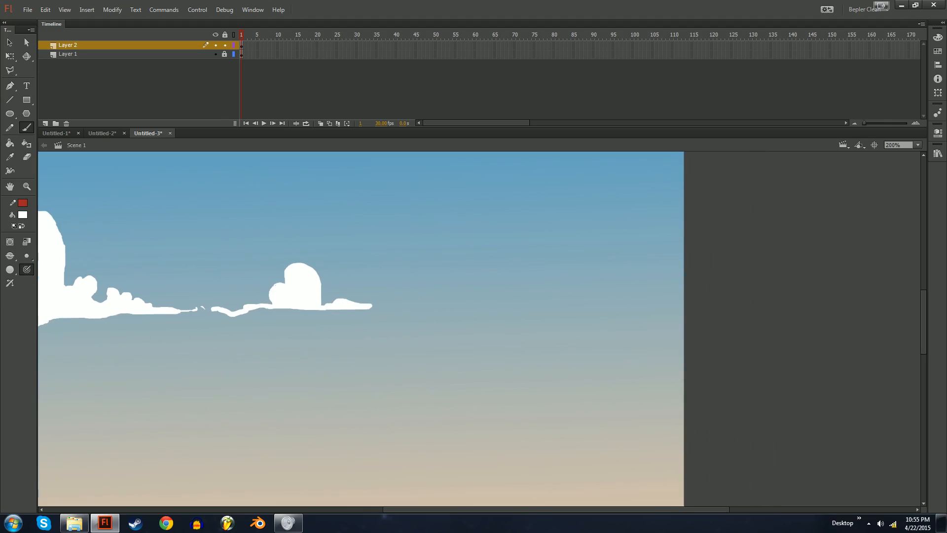
{"action": "key", "text": "k"}
{"action": "key", "text": "b"}
{"action": "mouse_move", "coordinate": [416, 308]}
{"action": "left_mouse_down"}
{"action": "mouse_move", "coordinate": [468, 293]}
{"action": "mouse_move", "coordinate": [502, 195]}
{"action": "mouse_move", "coordinate": [530, 256]}
{"action": "mouse_move", "coordinate": [531, 310]}
{"action": "mouse_move", "coordinate": [547, 300]}
{"action": "mouse_move", "coordinate": [583, 326]}
{"action": "mouse_move", "coordinate": [449, 302]}
{"action": "left_mouse_up"}
{"action": "key", "text": "k"}
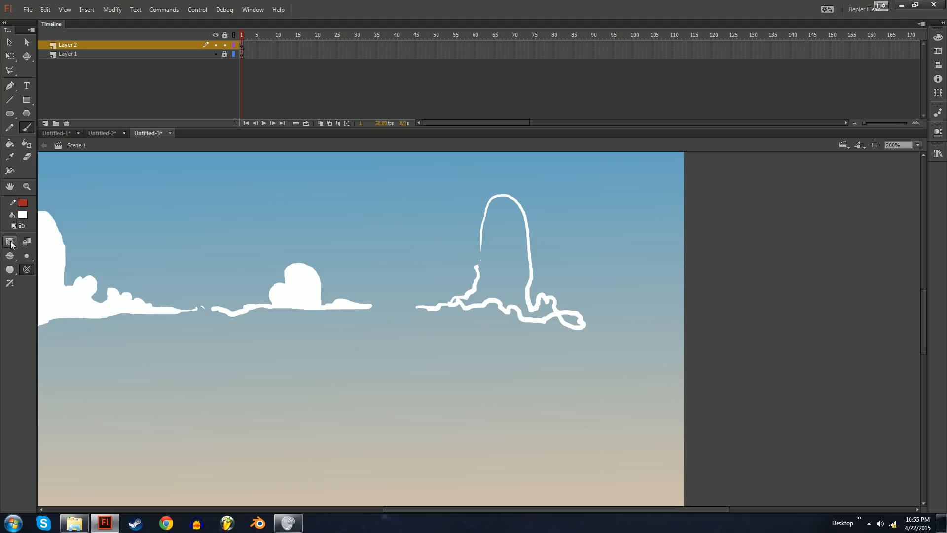
{"action": "left_click", "coordinate": [12, 243]}
{"action": "left_click", "coordinate": [41, 242]}
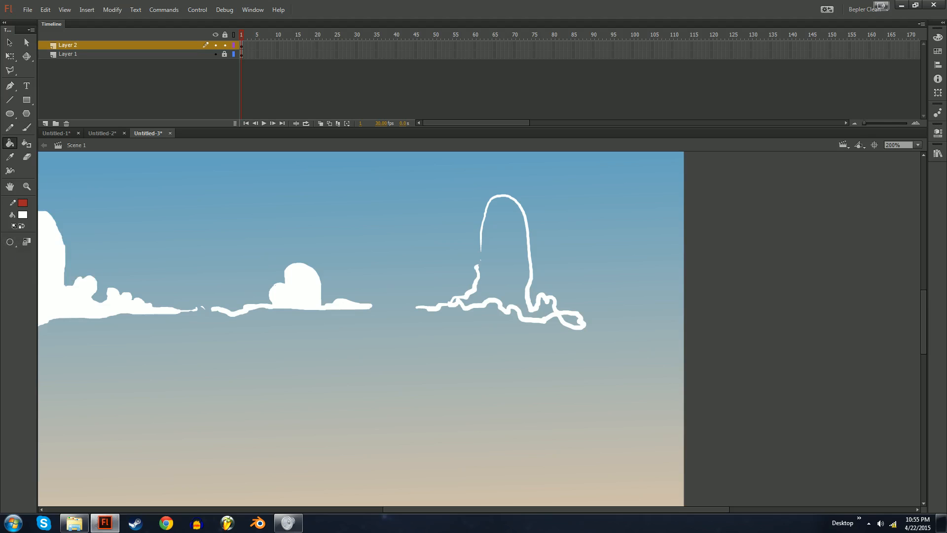
{"action": "key", "text": "b"}
{"action": "left_click_drag", "start_coordinate": [481, 249], "coordinate": [480, 266]}
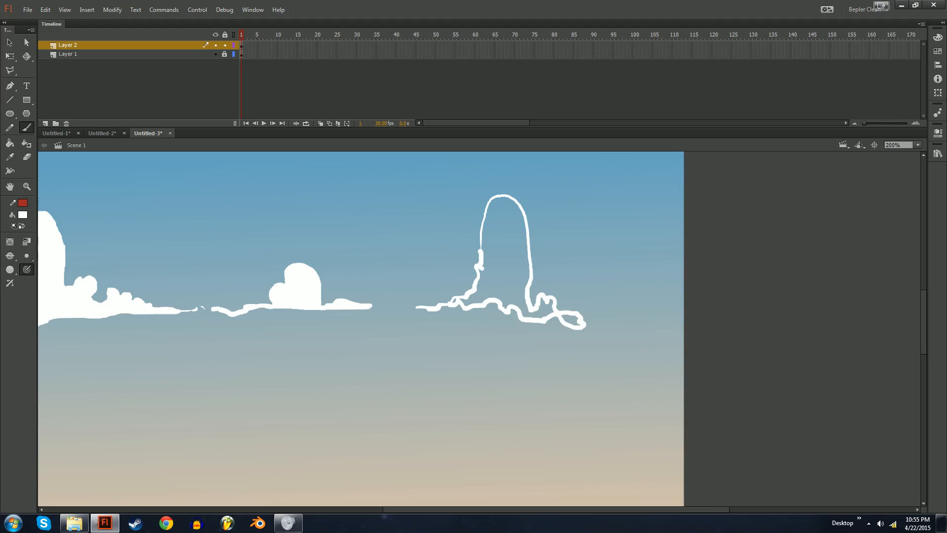
{"action": "key", "text": "k"}
{"action": "left_click", "coordinate": [503, 278]}
{"action": "key", "text": "b"}
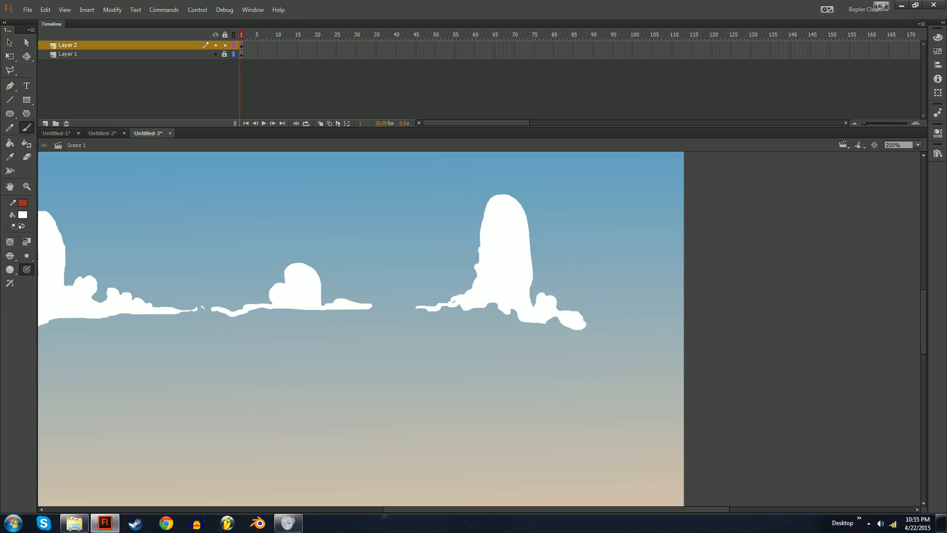
- Paint a fourth cloud with an oval dome and a long base extending past the sky's right edge, and fill it white
{"action": "scroll", "coordinate": [552, 315], "scroll_direction": "right", "scroll_amount": 3}
{"action": "mouse_move", "coordinate": [542, 311]}
{"action": "left_mouse_down"}
{"action": "mouse_move", "coordinate": [572, 285]}
{"action": "mouse_move", "coordinate": [586, 296]}
{"action": "mouse_move", "coordinate": [660, 302]}
{"action": "mouse_move", "coordinate": [778, 301]}
{"action": "mouse_move", "coordinate": [662, 313]}
{"action": "mouse_move", "coordinate": [553, 310]}
{"action": "mouse_move", "coordinate": [576, 286]}
{"action": "mouse_move", "coordinate": [600, 285]}
{"action": "left_mouse_up"}
{"action": "key", "text": "k"}
{"action": "left_click", "coordinate": [635, 274]}
{"action": "key", "text": "b"}
{"action": "key", "text": "e"}
{"action": "key", "text": "b"}
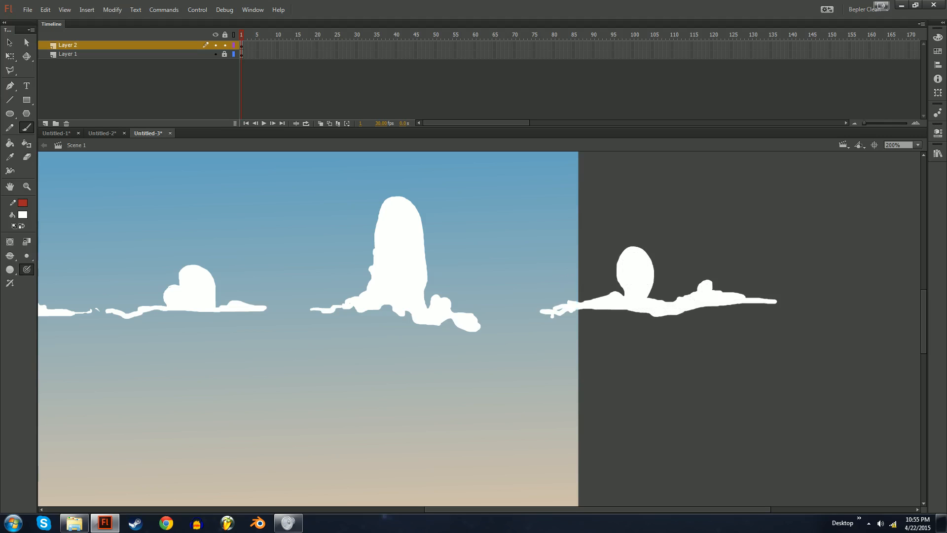
- Scale the whole row of four clouds down so that it roughly fits the width of the sky
{"action": "key", "text": "ctrl+1"}
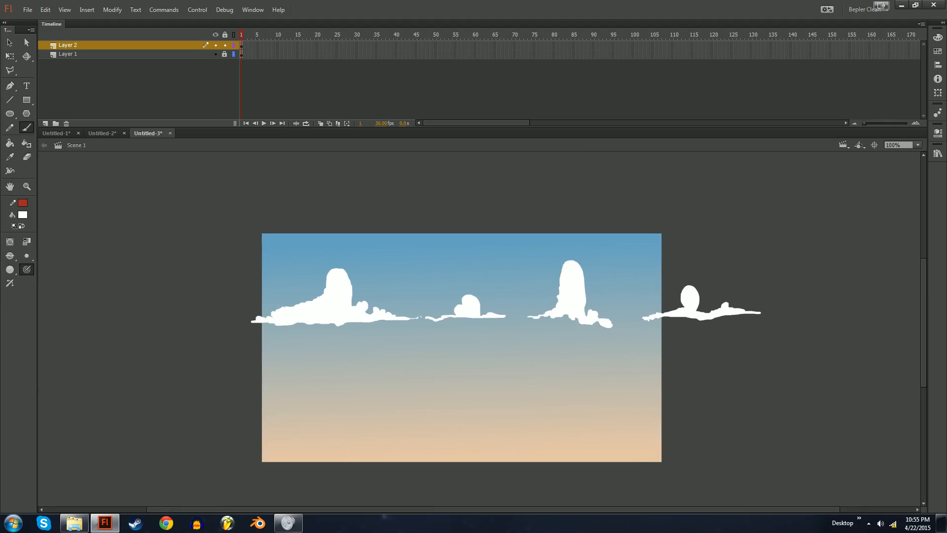
{"action": "key", "text": "ctrl+a"}
{"action": "key", "text": "q"}
{"action": "left_click_drag", "start_coordinate": [761, 260], "coordinate": [657, 274]}
{"action": "key", "text": "Escape"}
{"action": "key", "text": "b"}
{"action": "key", "text": "ctrl+minus"}
{"action": "key", "text": "ctrl+equal"}
{"action": "key", "text": "ctrl+equal"}
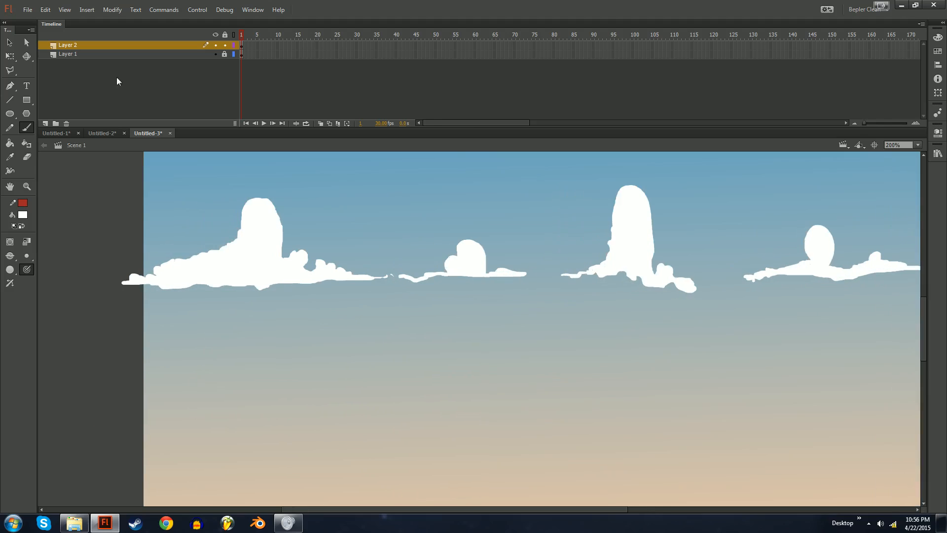
- Add another layer and paint a small flat cloud outline below the large first cloud
{"action": "left_click", "coordinate": [45, 124]}
{"action": "left_click_drag", "start_coordinate": [444, 345], "coordinate": [469, 311]}
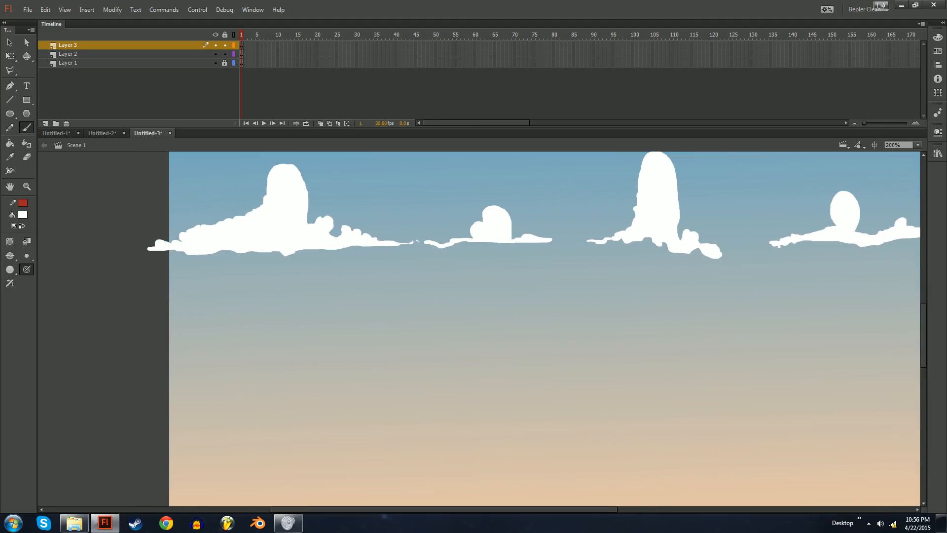
{"action": "mouse_move", "coordinate": [217, 286]}
{"action": "left_mouse_down"}
{"action": "mouse_move", "coordinate": [258, 286]}
{"action": "mouse_move", "coordinate": [264, 254]}
{"action": "mouse_move", "coordinate": [307, 268]}
{"action": "mouse_move", "coordinate": [237, 272]}
{"action": "mouse_move", "coordinate": [319, 272]}
{"action": "left_mouse_up"}
{"action": "key", "text": "ctrl+equal"}
{"action": "mouse_move", "coordinate": [419, 272]}
{"action": "left_mouse_down"}
{"action": "mouse_move", "coordinate": [344, 268]}
{"action": "mouse_move", "coordinate": [377, 265]}
{"action": "mouse_move", "coordinate": [383, 239]}
{"action": "mouse_move", "coordinate": [419, 264]}
{"action": "mouse_move", "coordinate": [501, 265]}
{"action": "mouse_move", "coordinate": [341, 265]}
{"action": "left_mouse_up"}
- Continue the lower row with two more small flat clouds and a few loose dots between them
{"action": "scroll", "coordinate": [473, 326], "scroll_direction": "right", "scroll_amount": 2}
{"action": "mouse_move", "coordinate": [481, 275]}
{"action": "left_mouse_down"}
{"action": "mouse_move", "coordinate": [513, 270]}
{"action": "mouse_move", "coordinate": [459, 274]}
{"action": "mouse_move", "coordinate": [499, 267]}
{"action": "mouse_move", "coordinate": [474, 264]}
{"action": "left_mouse_up"}
{"action": "left_click", "coordinate": [454, 251]}
{"action": "left_click", "coordinate": [462, 252]}
{"action": "mouse_move", "coordinate": [330, 244]}
{"action": "left_mouse_down"}
{"action": "mouse_move", "coordinate": [358, 257]}
{"action": "mouse_move", "coordinate": [409, 258]}
{"action": "mouse_move", "coordinate": [388, 248]}
{"action": "left_mouse_up"}
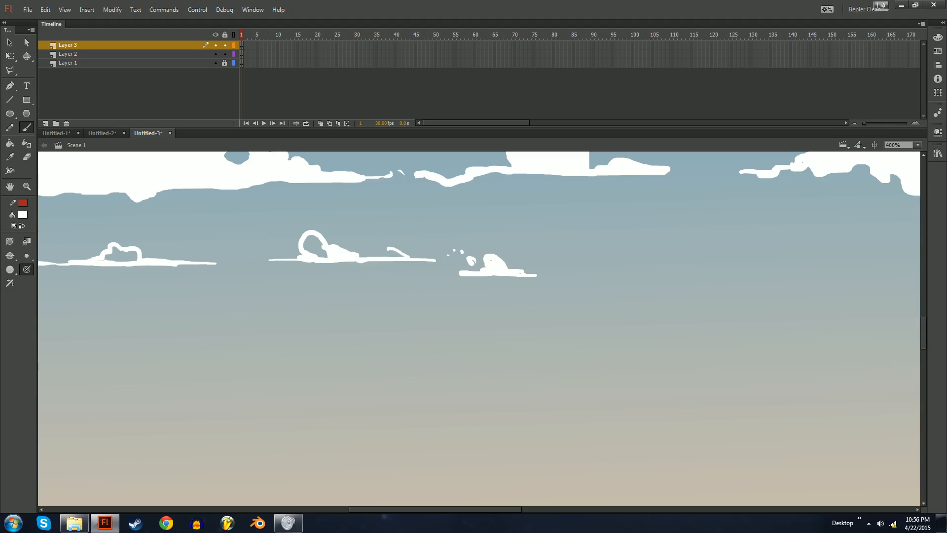
- Outline the remaining small domed clouds of the lower row across to the sky's right side
{"action": "scroll", "coordinate": [479, 212], "scroll_direction": "right", "scroll_amount": 3}
{"action": "mouse_move", "coordinate": [485, 260]}
{"action": "left_mouse_down"}
{"action": "mouse_move", "coordinate": [575, 255]}
{"action": "mouse_move", "coordinate": [466, 258]}
{"action": "left_mouse_up"}
{"action": "scroll", "coordinate": [479, 247], "scroll_direction": "right", "scroll_amount": 3}
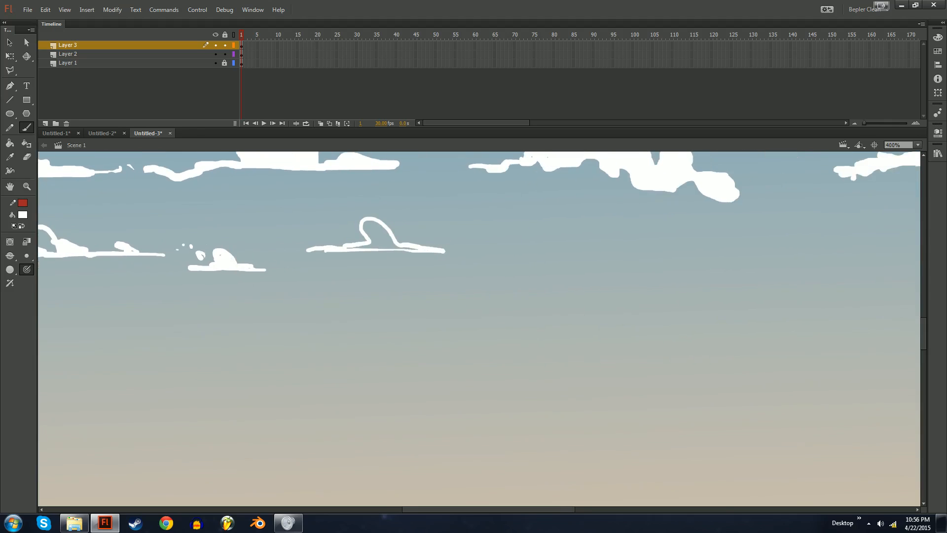
{"action": "mouse_move", "coordinate": [535, 253]}
{"action": "left_mouse_down"}
{"action": "mouse_move", "coordinate": [644, 256]}
{"action": "mouse_move", "coordinate": [525, 252]}
{"action": "mouse_move", "coordinate": [623, 256]}
{"action": "mouse_move", "coordinate": [541, 244]}
{"action": "mouse_move", "coordinate": [536, 256]}
{"action": "mouse_move", "coordinate": [570, 266]}
{"action": "mouse_move", "coordinate": [707, 261]}
{"action": "mouse_move", "coordinate": [689, 249]}
{"action": "mouse_move", "coordinate": [620, 240]}
{"action": "mouse_move", "coordinate": [561, 262]}
{"action": "mouse_move", "coordinate": [623, 265]}
{"action": "left_mouse_up"}
{"action": "scroll", "coordinate": [535, 256], "scroll_direction": "right", "scroll_amount": 4}
{"action": "scroll", "coordinate": [569, 266], "scroll_direction": "right", "scroll_amount": 2}
- Fill the outlined small clouds of the lower row with white
{"action": "key", "text": "k"}
{"action": "left_click", "coordinate": [641, 258]}
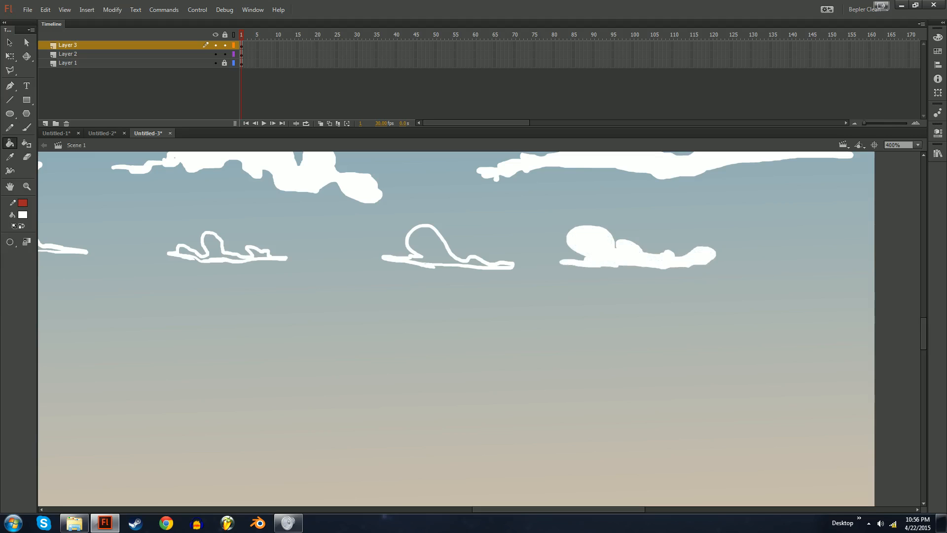
{"action": "left_click", "coordinate": [427, 247]}
{"action": "left_click_drag", "start_coordinate": [346, 246], "coordinate": [522, 304]}
{"action": "left_click", "coordinate": [388, 303]}
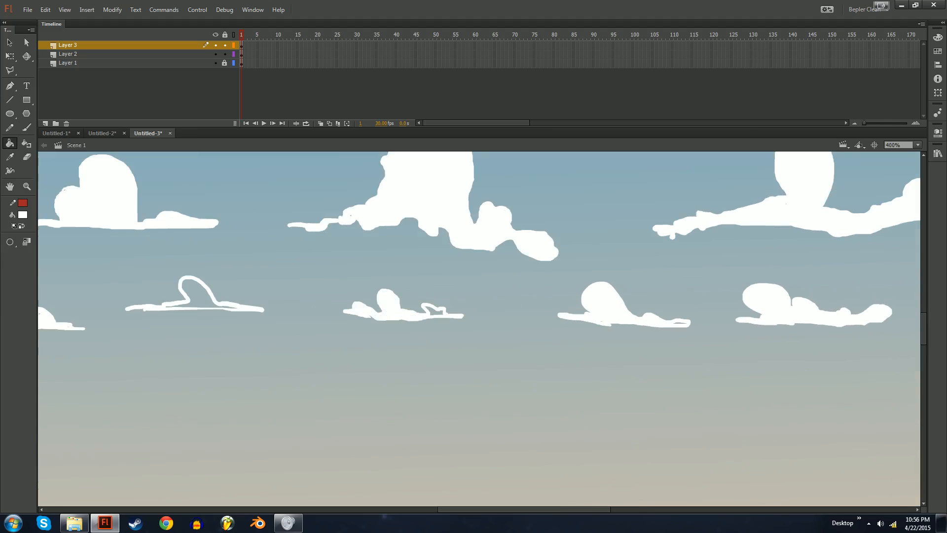
{"action": "left_click", "coordinate": [434, 311]}
{"action": "left_click", "coordinate": [197, 295]}
{"action": "left_click_drag", "start_coordinate": [197, 296], "coordinate": [516, 317]}
{"action": "left_click", "coordinate": [180, 322]}
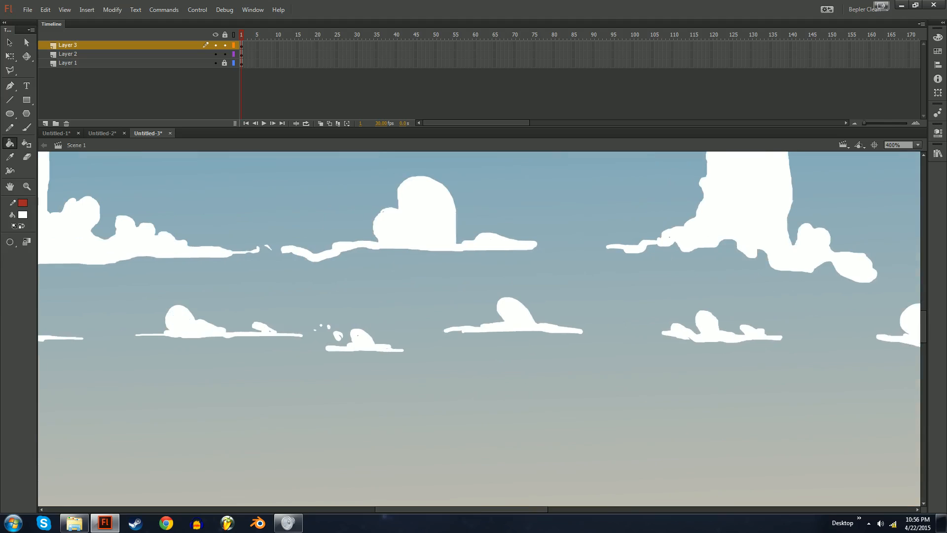
{"action": "mouse_move", "coordinate": [198, 321]}
{"action": "left_mouse_down"}
{"action": "mouse_move", "coordinate": [435, 327]}
{"action": "mouse_move", "coordinate": [476, 366]}
{"action": "mouse_move", "coordinate": [234, 348]}
{"action": "mouse_move", "coordinate": [433, 353]}
{"action": "mouse_move", "coordinate": [536, 377]}
{"action": "left_mouse_up"}
{"action": "left_click", "coordinate": [261, 375]}
- Draw a jagged red shading line with the Pencil across the large first cloud, rising into its dome
{"action": "key", "text": "ctrl+minus"}
{"action": "key", "text": "ctrl+equal"}
{"action": "key", "text": "y"}
{"action": "mouse_move", "coordinate": [403, 212]}
{"action": "left_mouse_down"}
{"action": "mouse_move", "coordinate": [423, 309]}
{"action": "mouse_move", "coordinate": [442, 311]}
{"action": "left_mouse_up"}
{"action": "key", "text": "ctrl+z"}
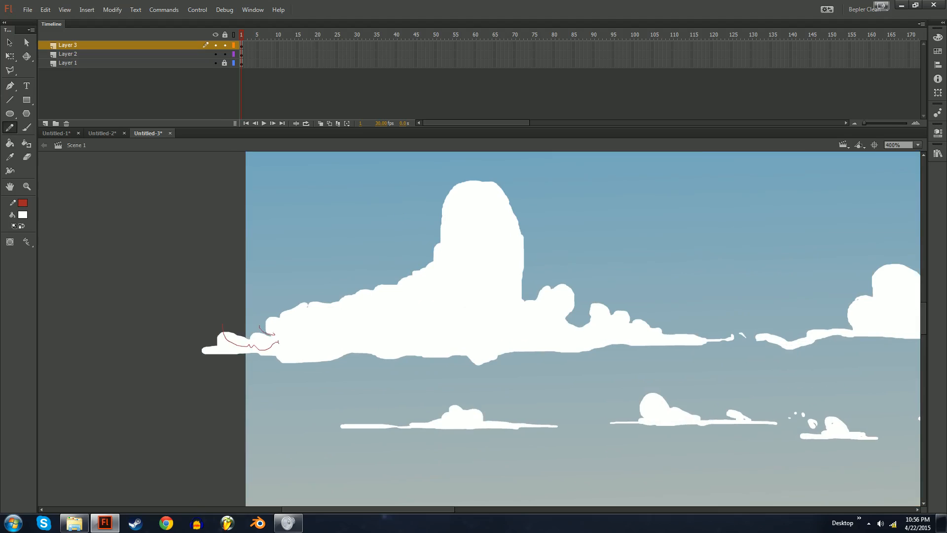
{"action": "left_click_drag", "start_coordinate": [264, 311], "coordinate": [271, 335]}
{"action": "mouse_move", "coordinate": [308, 349]}
{"action": "left_mouse_down"}
{"action": "mouse_move", "coordinate": [336, 327]}
{"action": "mouse_move", "coordinate": [349, 344]}
{"action": "mouse_move", "coordinate": [370, 336]}
{"action": "mouse_move", "coordinate": [380, 311]}
{"action": "mouse_move", "coordinate": [391, 332]}
{"action": "mouse_move", "coordinate": [412, 337]}
{"action": "mouse_move", "coordinate": [427, 322]}
{"action": "mouse_move", "coordinate": [433, 340]}
{"action": "mouse_move", "coordinate": [461, 314]}
{"action": "mouse_move", "coordinate": [450, 295]}
{"action": "mouse_move", "coordinate": [465, 292]}
{"action": "mouse_move", "coordinate": [444, 253]}
{"action": "mouse_move", "coordinate": [480, 270]}
{"action": "mouse_move", "coordinate": [498, 259]}
{"action": "mouse_move", "coordinate": [497, 298]}
{"action": "mouse_move", "coordinate": [512, 303]}
{"action": "mouse_move", "coordinate": [495, 328]}
{"action": "mouse_move", "coordinate": [516, 341]}
{"action": "mouse_move", "coordinate": [548, 324]}
{"action": "mouse_move", "coordinate": [568, 346]}
{"action": "mouse_move", "coordinate": [586, 334]}
{"action": "left_mouse_up"}
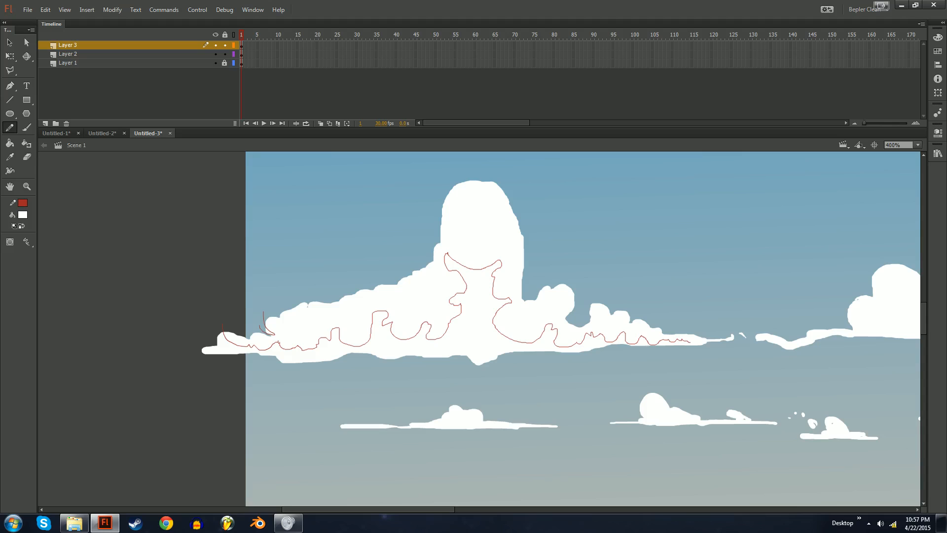
{"action": "mouse_move", "coordinate": [705, 341]}
{"action": "left_mouse_down"}
{"action": "mouse_move", "coordinate": [714, 353]}
{"action": "mouse_move", "coordinate": [444, 339]}
{"action": "mouse_move", "coordinate": [280, 365]}
{"action": "left_mouse_up"}
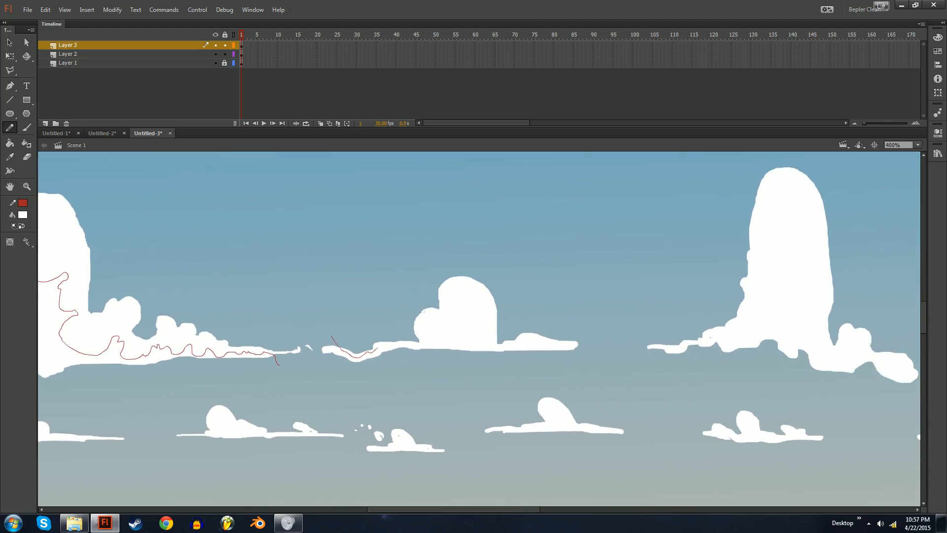
- Draw jagged red pencil shading lines across the second cloud and the tall third cloud
{"action": "left_click_drag", "start_coordinate": [421, 346], "coordinate": [469, 335]}
{"action": "mouse_move", "coordinate": [539, 344]}
{"action": "left_mouse_down"}
{"action": "mouse_move", "coordinate": [588, 358]}
{"action": "mouse_move", "coordinate": [344, 381]}
{"action": "left_mouse_up"}
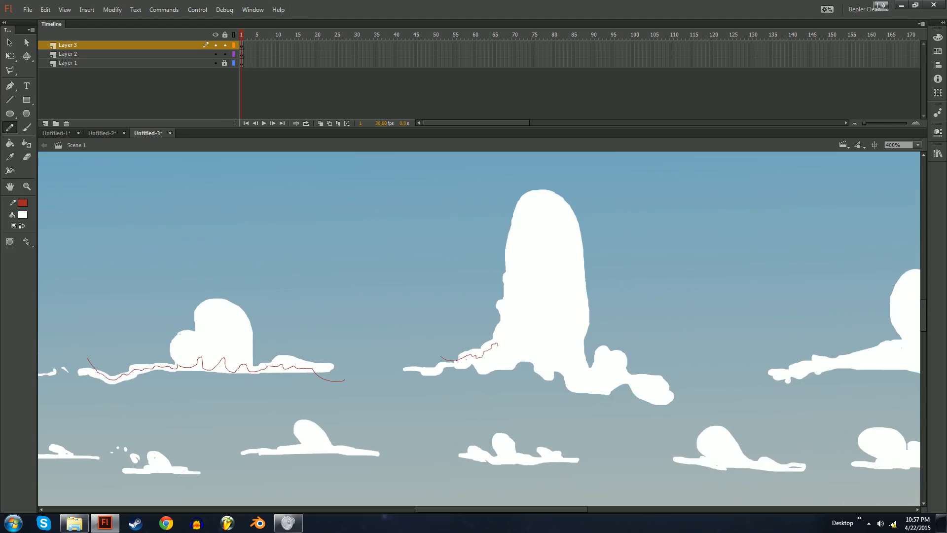
{"action": "mouse_move", "coordinate": [497, 343]}
{"action": "left_mouse_down"}
{"action": "mouse_move", "coordinate": [524, 322]}
{"action": "mouse_move", "coordinate": [521, 299]}
{"action": "mouse_move", "coordinate": [559, 346]}
{"action": "mouse_move", "coordinate": [580, 347]}
{"action": "left_mouse_up"}
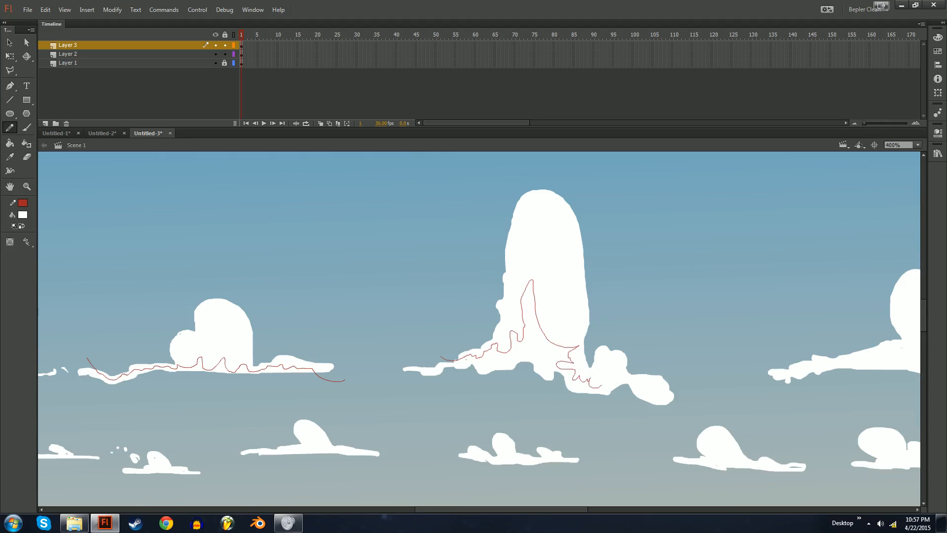
{"action": "mouse_move", "coordinate": [630, 379]}
{"action": "left_mouse_down"}
{"action": "mouse_move", "coordinate": [690, 388]}
{"action": "mouse_move", "coordinate": [284, 359]}
{"action": "left_mouse_up"}
- Draw a jagged red pencil shading line along the base of the fourth cloud
{"action": "mouse_move", "coordinate": [363, 337]}
{"action": "left_mouse_down"}
{"action": "mouse_move", "coordinate": [418, 333]}
{"action": "mouse_move", "coordinate": [398, 345]}
{"action": "mouse_move", "coordinate": [473, 320]}
{"action": "mouse_move", "coordinate": [529, 348]}
{"action": "left_mouse_up"}
{"action": "key", "text": "ctrl+z"}
{"action": "key", "text": "ctrl+z"}
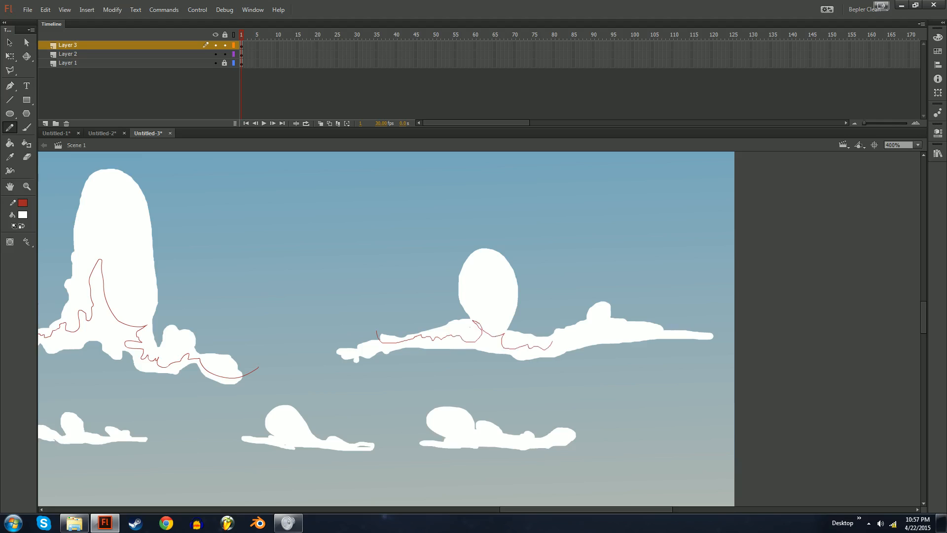
{"action": "left_click_drag", "start_coordinate": [589, 324], "coordinate": [703, 351]}
{"action": "mouse_move", "coordinate": [395, 340]}
{"action": "left_mouse_down"}
{"action": "mouse_move", "coordinate": [659, 320]}
{"action": "mouse_move", "coordinate": [717, 328]}
{"action": "left_mouse_up"}
- Lock Layer 2, select all the red pencil lines on Layer 3 and remove them from that layer
{"action": "key", "text": "ctrl+minus"}
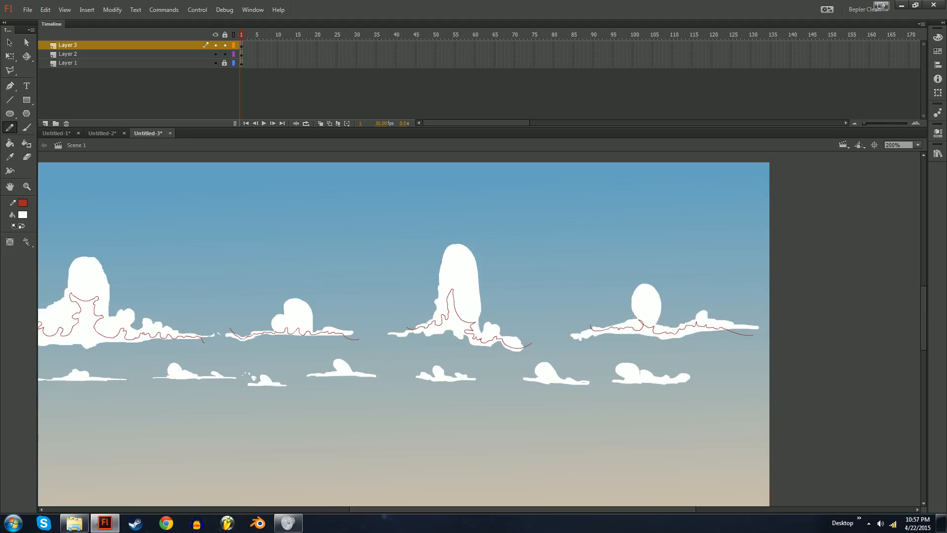
{"action": "left_click_drag", "start_coordinate": [493, 326], "coordinate": [534, 325]}
{"action": "left_click", "coordinate": [199, 43]}
{"action": "key", "text": "Escape"}
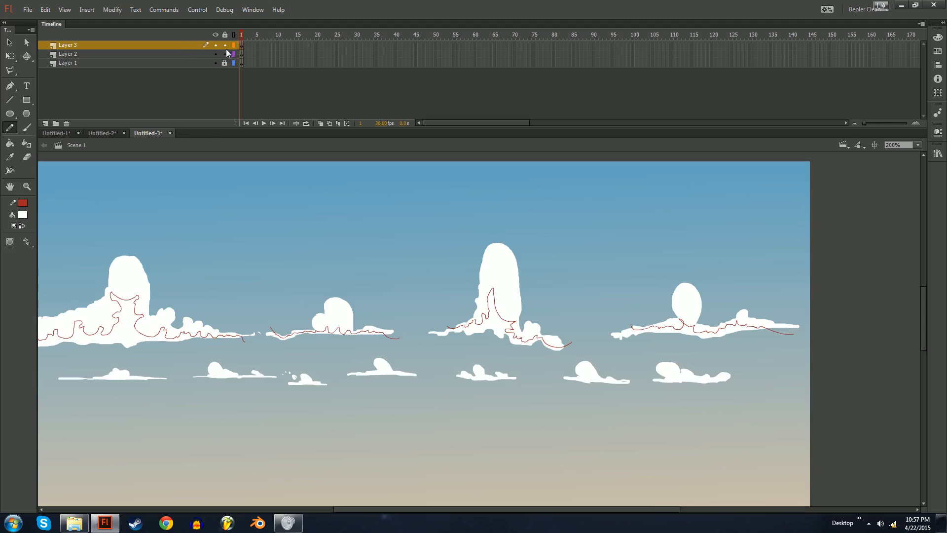
{"action": "left_click", "coordinate": [227, 53]}
{"action": "key", "text": "ctrl+minus"}
{"action": "key", "text": "v"}
{"action": "mouse_move", "coordinate": [728, 230]}
{"action": "left_mouse_down"}
{"action": "mouse_move", "coordinate": [107, 398]}
{"action": "mouse_move", "coordinate": [179, 343]}
{"action": "mouse_move", "coordinate": [148, 341]}
{"action": "left_mouse_up"}
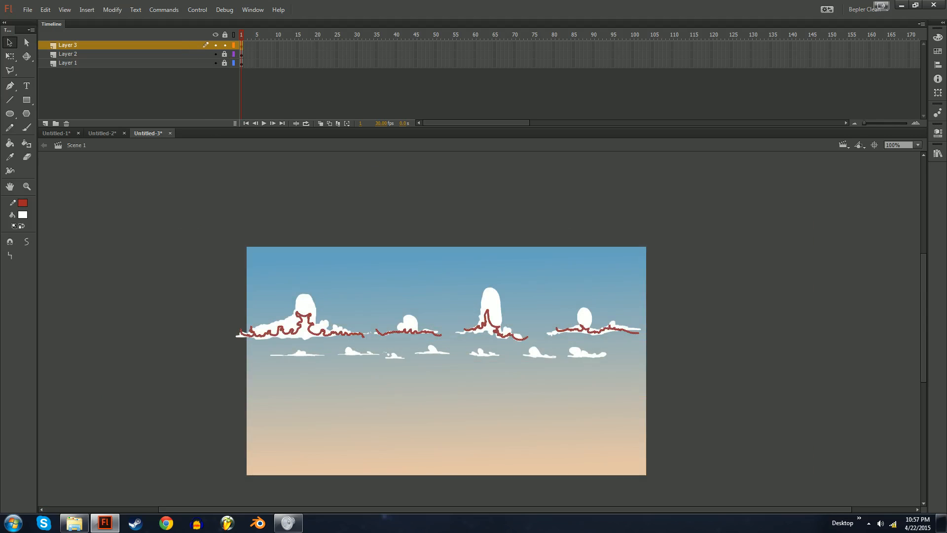
{"action": "key", "text": "Delete"}
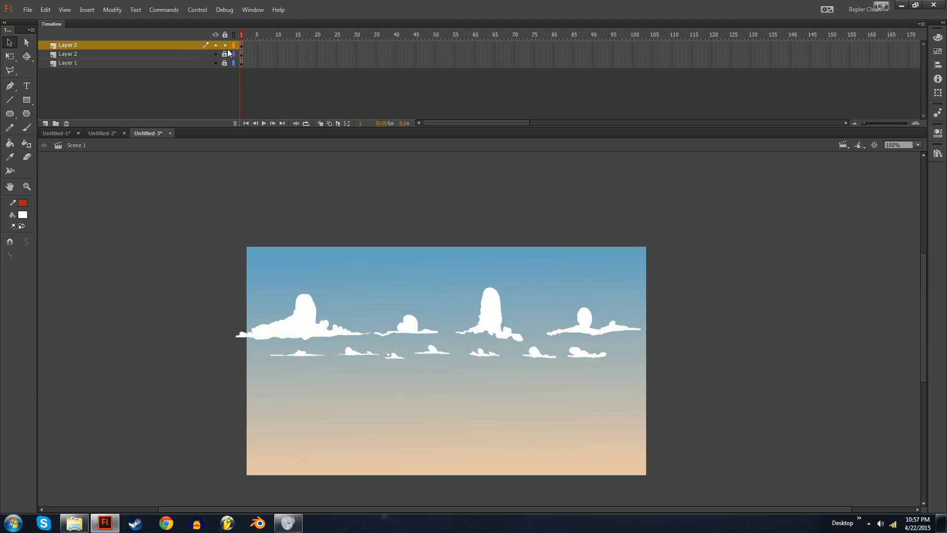
- Paste the red pencil lines in place onto Layer 2 and make Layer 3 the active layer, keeping Layer 2 locked
{"action": "left_click", "coordinate": [186, 61]}
{"action": "left_click", "coordinate": [181, 54]}
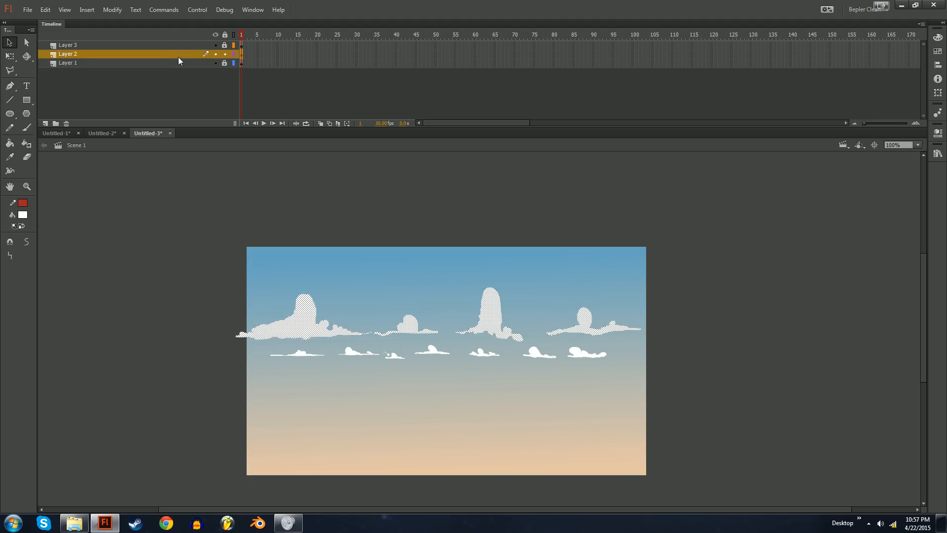
{"action": "left_click", "coordinate": [217, 46]}
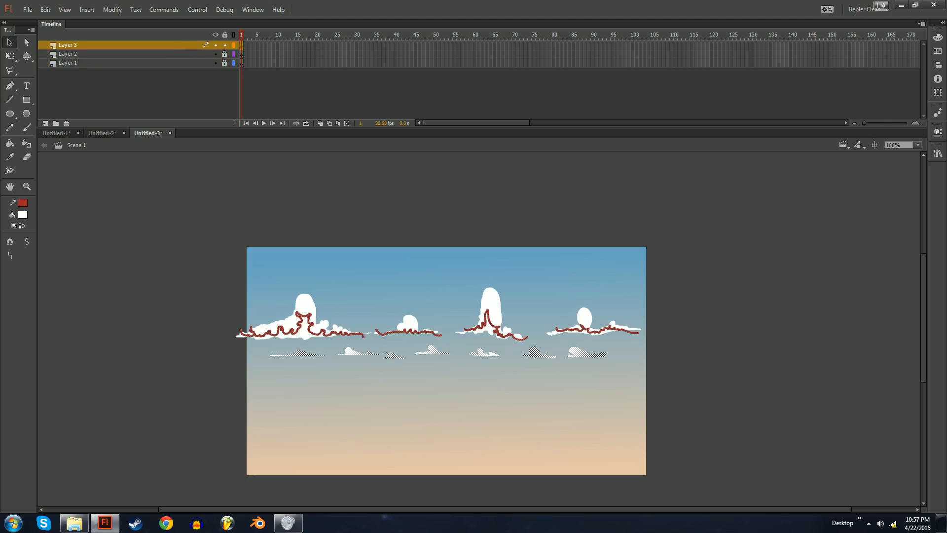
- Draw red Pencil shading lines across each small cloud in the lower row and switch to the Paint Bucket
{"action": "key", "text": "ctrl+="}
{"action": "key", "text": "ctrl+="}
{"action": "key", "text": "y"}
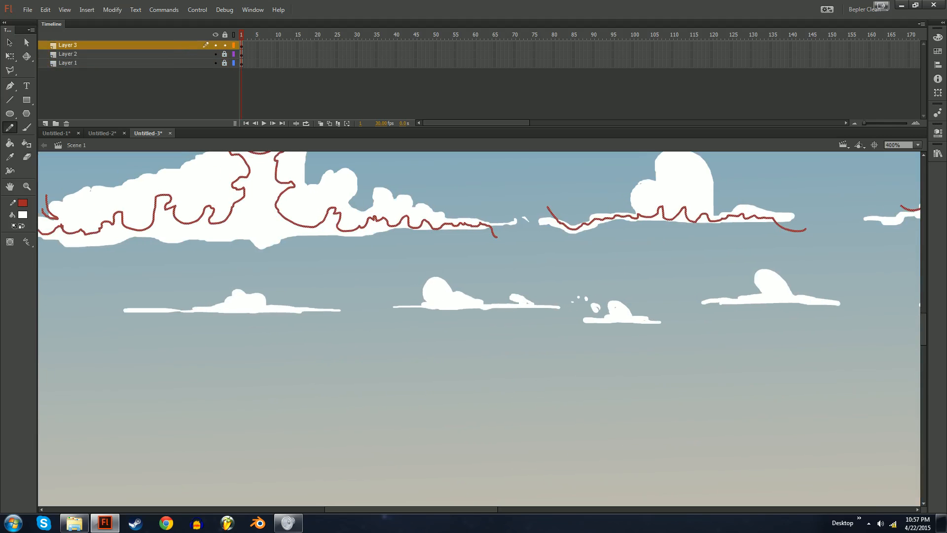
{"action": "mouse_move", "coordinate": [218, 289]}
{"action": "left_mouse_down"}
{"action": "mouse_move", "coordinate": [235, 307]}
{"action": "mouse_move", "coordinate": [310, 310]}
{"action": "mouse_move", "coordinate": [220, 299]}
{"action": "left_mouse_up"}
{"action": "mouse_move", "coordinate": [327, 269]}
{"action": "left_mouse_down"}
{"action": "mouse_move", "coordinate": [403, 303]}
{"action": "mouse_move", "coordinate": [458, 304]}
{"action": "left_mouse_up"}
{"action": "mouse_move", "coordinate": [458, 305]}
{"action": "left_mouse_down"}
{"action": "mouse_move", "coordinate": [340, 294]}
{"action": "mouse_move", "coordinate": [462, 296]}
{"action": "left_mouse_up"}
{"action": "mouse_move", "coordinate": [527, 263]}
{"action": "left_mouse_down"}
{"action": "mouse_move", "coordinate": [604, 273]}
{"action": "mouse_move", "coordinate": [472, 270]}
{"action": "left_mouse_up"}
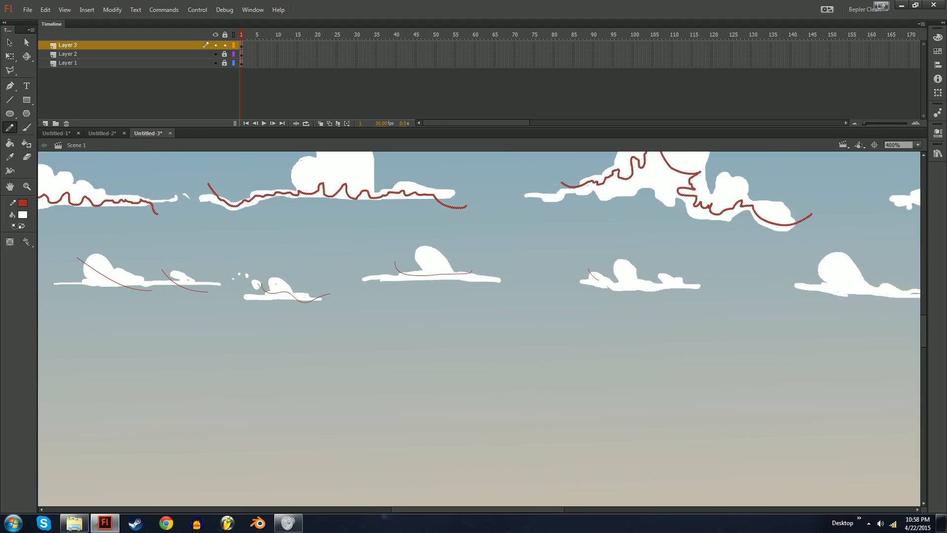
{"action": "mouse_move", "coordinate": [624, 282]}
{"action": "left_mouse_down"}
{"action": "mouse_move", "coordinate": [693, 279]}
{"action": "mouse_move", "coordinate": [483, 274]}
{"action": "left_mouse_up"}
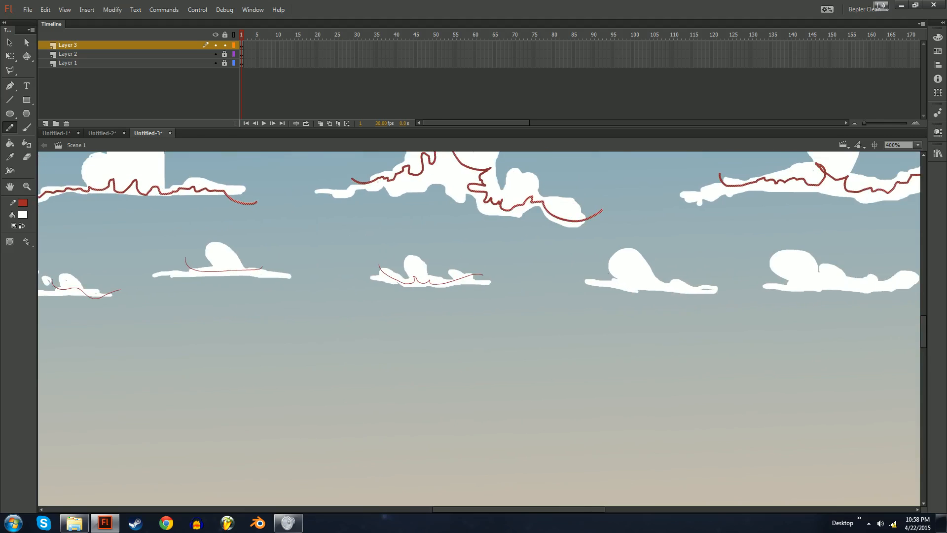
{"action": "mouse_move", "coordinate": [605, 269]}
{"action": "left_mouse_down"}
{"action": "mouse_move", "coordinate": [718, 292]}
{"action": "mouse_move", "coordinate": [539, 291]}
{"action": "mouse_move", "coordinate": [638, 278]}
{"action": "mouse_move", "coordinate": [768, 283]}
{"action": "mouse_move", "coordinate": [494, 320]}
{"action": "mouse_move", "coordinate": [726, 297]}
{"action": "mouse_move", "coordinate": [874, 316]}
{"action": "left_mouse_up"}
{"action": "key", "text": "k"}
{"action": "left_click_drag", "start_coordinate": [444, 306], "coordinate": [641, 325]}
{"action": "key", "text": "ctrl+minus"}
{"action": "left_click_drag", "start_coordinate": [493, 320], "coordinate": [552, 316]}
{"action": "left_click", "coordinate": [224, 55]}
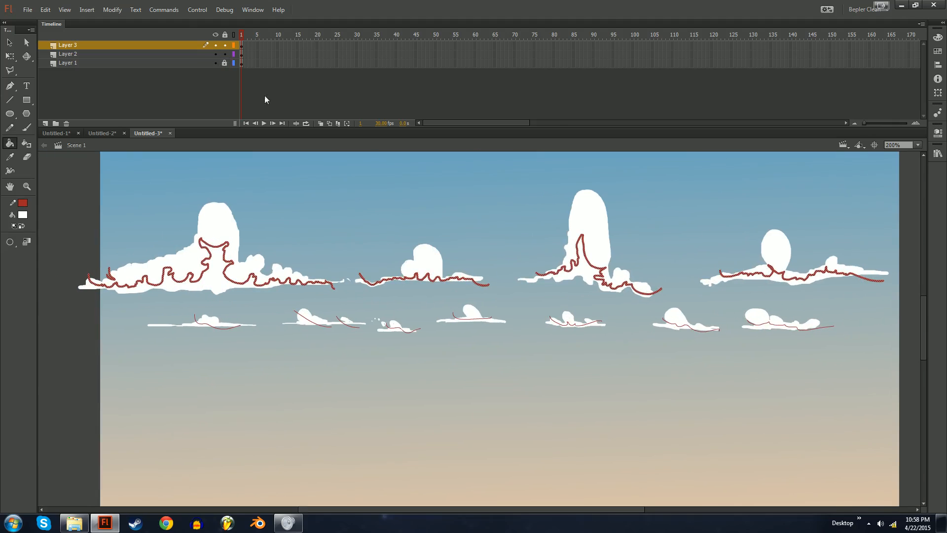
{"action": "left_click", "coordinate": [291, 182]}
{"action": "left_click", "coordinate": [225, 54]}
{"action": "left_click", "coordinate": [233, 54]}
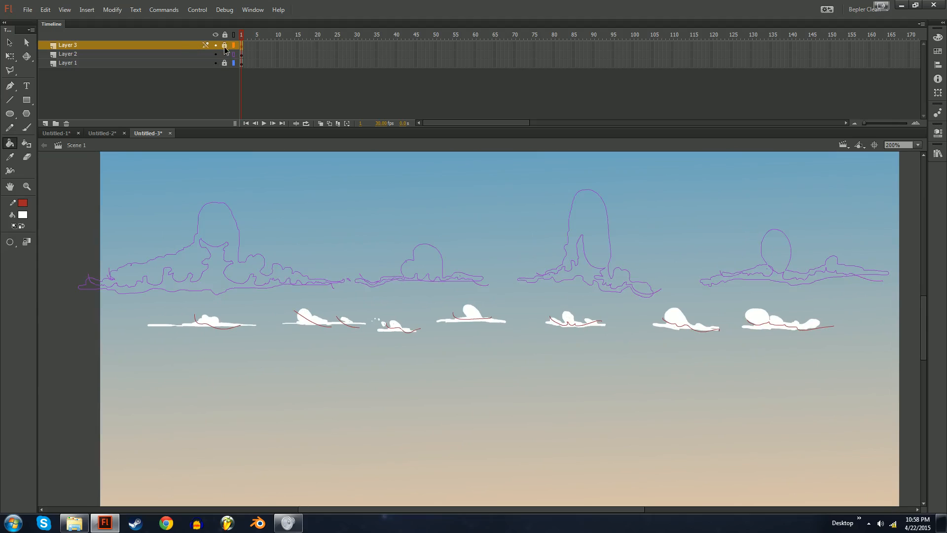
{"action": "left_click", "coordinate": [233, 54]}
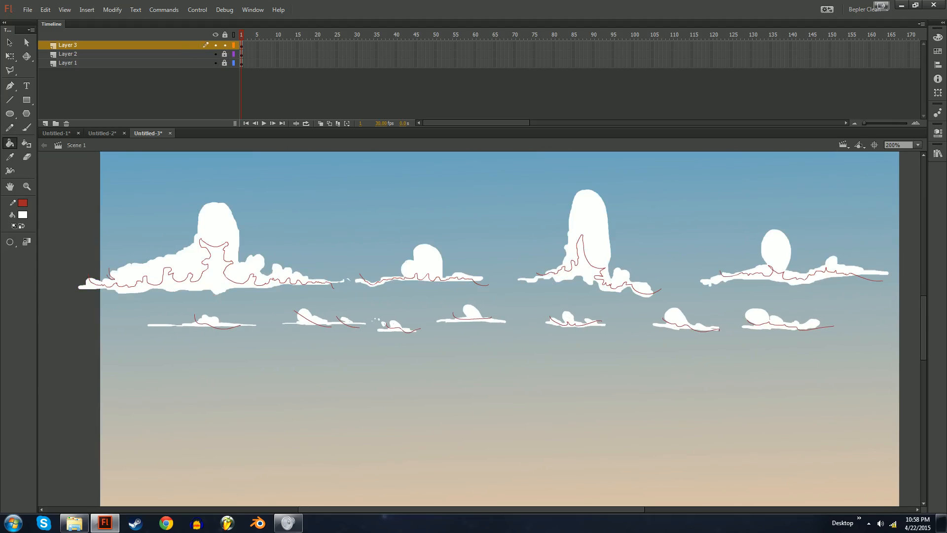
{"action": "left_click_drag", "start_coordinate": [167, 298], "coordinate": [274, 387]}
- Sample a grey fill colour from the lower sky, darken it to 65% brightness and fill the first small cloud's base
{"action": "left_click", "coordinate": [938, 37]}
{"action": "left_click", "coordinate": [837, 54]}
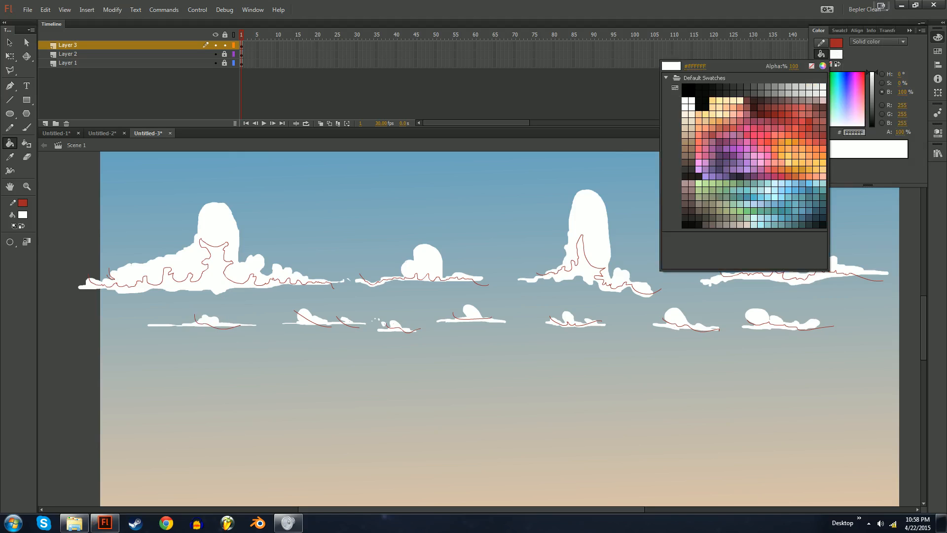
{"action": "left_click", "coordinate": [612, 373]}
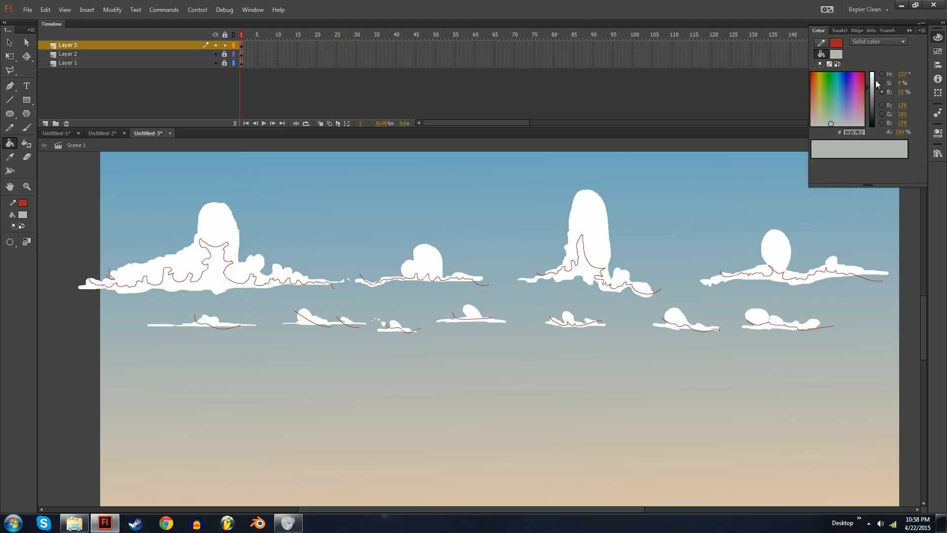
{"action": "left_click_drag", "start_coordinate": [877, 82], "coordinate": [877, 91]}
{"action": "left_click", "coordinate": [190, 325]}
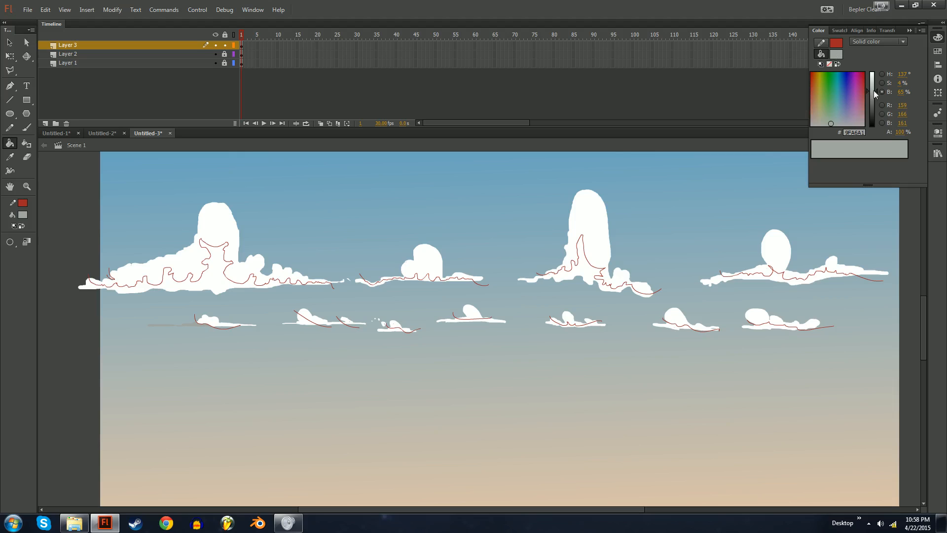
- Lighten the grey fill to 79% brightness and fill the shaded bases of the first and second small clouds
{"action": "left_click_drag", "start_coordinate": [877, 92], "coordinate": [873, 81]}
{"action": "left_click", "coordinate": [173, 325]}
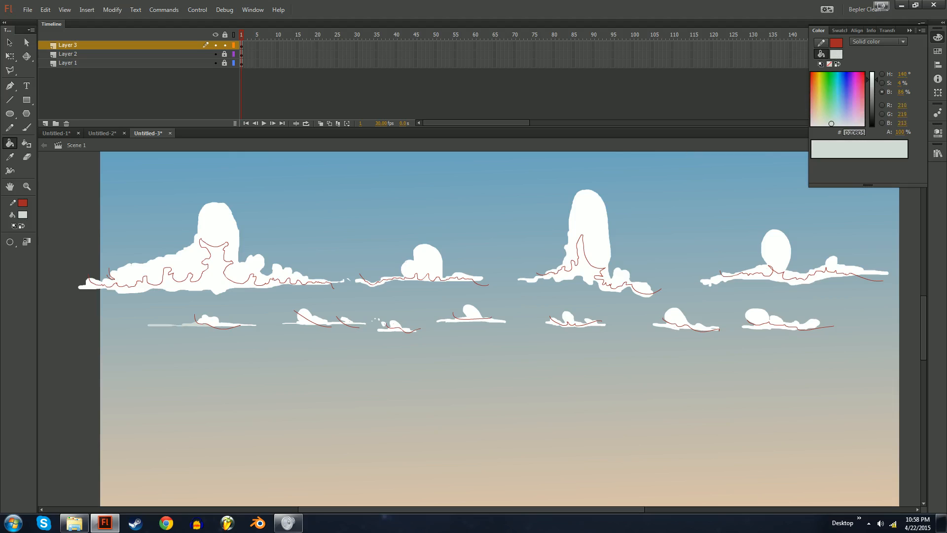
{"action": "left_click_drag", "start_coordinate": [877, 80], "coordinate": [874, 85]}
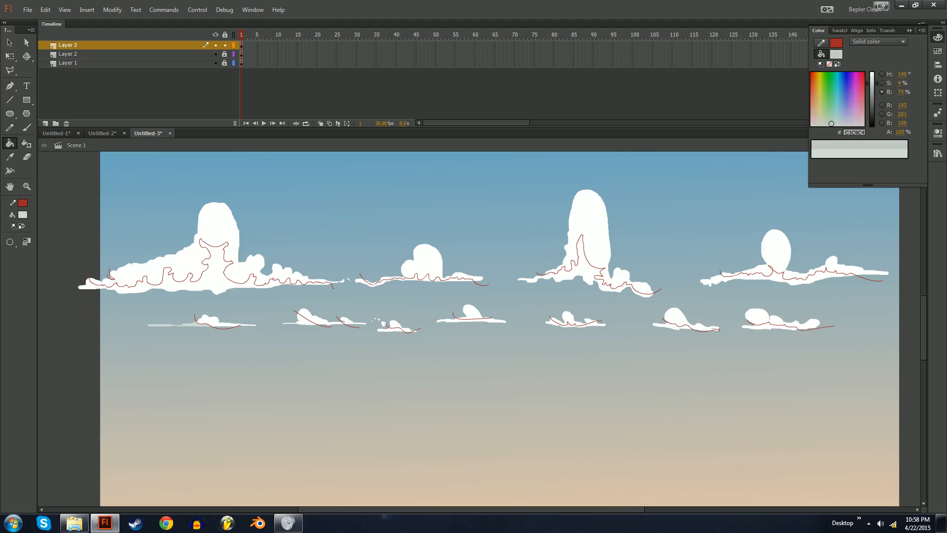
{"action": "left_click", "coordinate": [303, 322]}
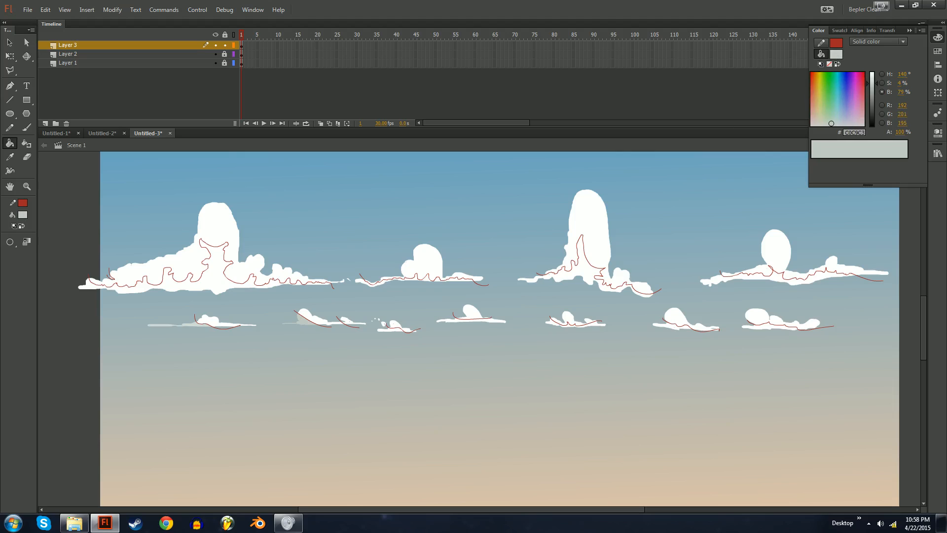
{"action": "left_click", "coordinate": [190, 325]}
- Close off the second small cloud's shading with a short red Pencil line and fill the area beside it grey
{"action": "key", "text": "e"}
{"action": "key", "text": "y"}
{"action": "left_click_drag", "start_coordinate": [333, 313], "coordinate": [323, 331]}
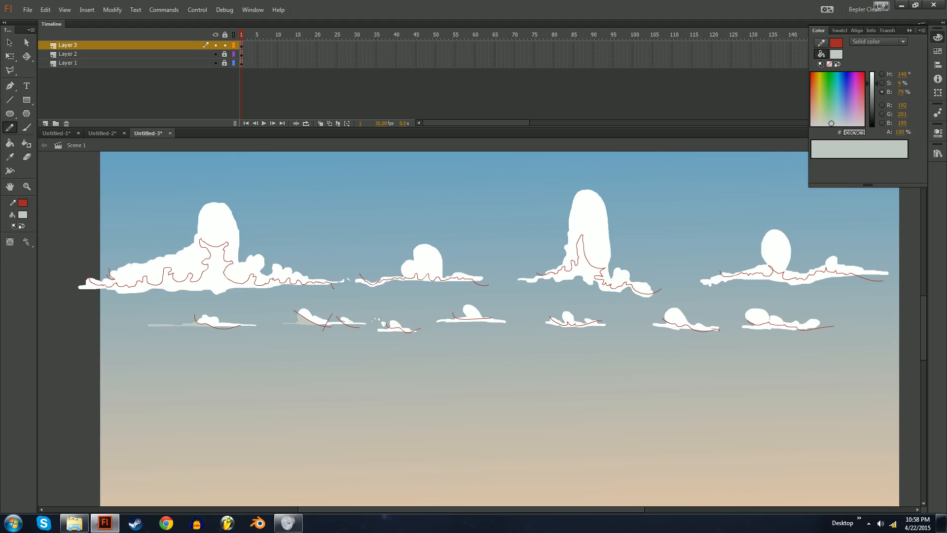
{"action": "key", "text": "k"}
{"action": "left_click", "coordinate": [335, 324]}
- Fill the shaded undersides of the remaining five small clouds with the same grey
{"action": "left_click", "coordinate": [392, 329]}
{"action": "left_click", "coordinate": [469, 320]}
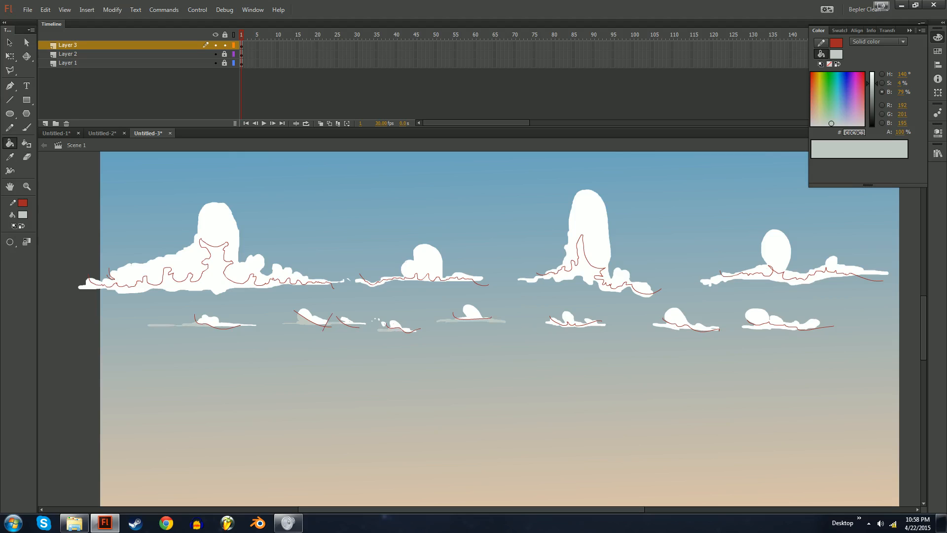
{"action": "left_click", "coordinate": [568, 317]}
{"action": "key", "text": "ctrl+z"}
{"action": "left_click", "coordinate": [671, 326]}
{"action": "left_click", "coordinate": [758, 328]}
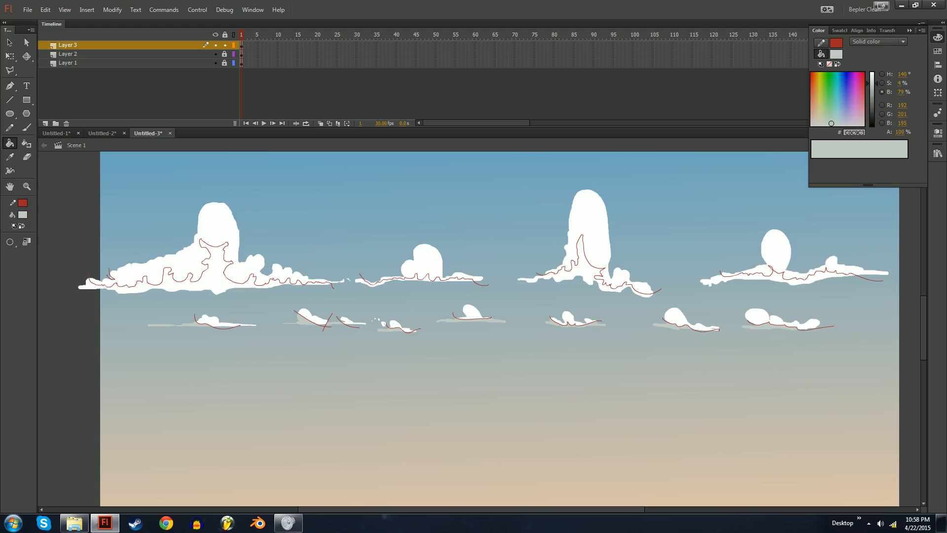
- Select everything on Layer 3, set its stroke to none to remove the red lines, and deselect the clouds
{"action": "left_click", "coordinate": [241, 46]}
{"action": "left_click", "coordinate": [835, 47]}
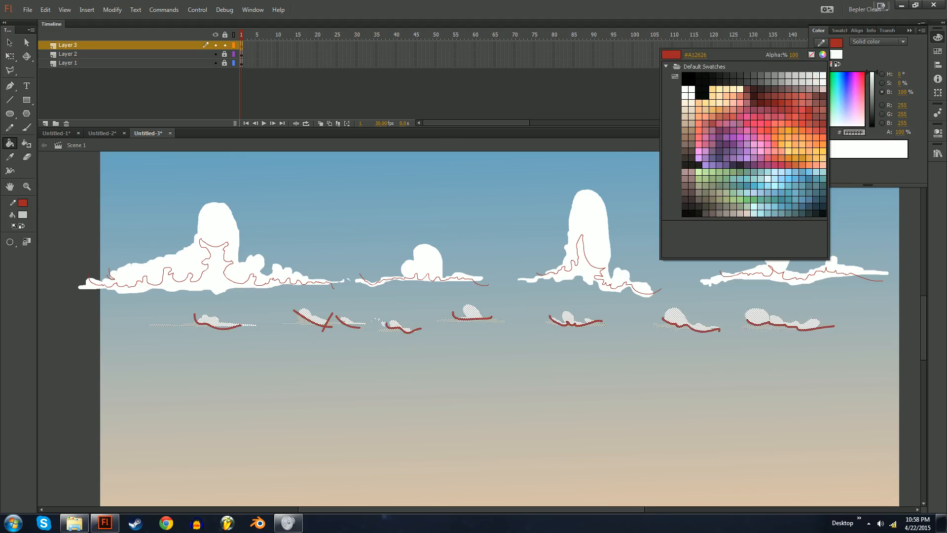
{"action": "left_click", "coordinate": [811, 54]}
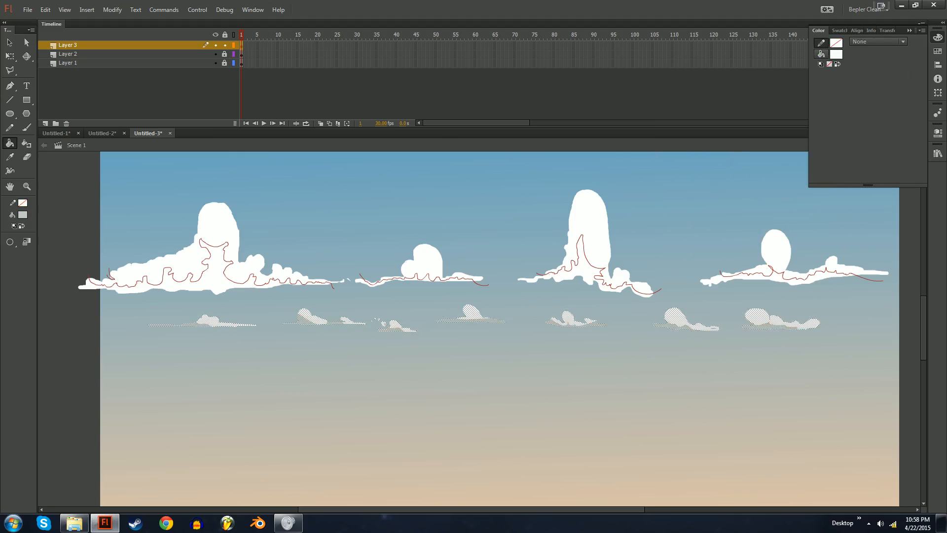
{"action": "key", "text": "v"}
{"action": "key", "text": "ctrl+shift+a"}
{"action": "key", "text": "ctrl+minus"}
{"action": "key", "text": "ctrl+equal"}
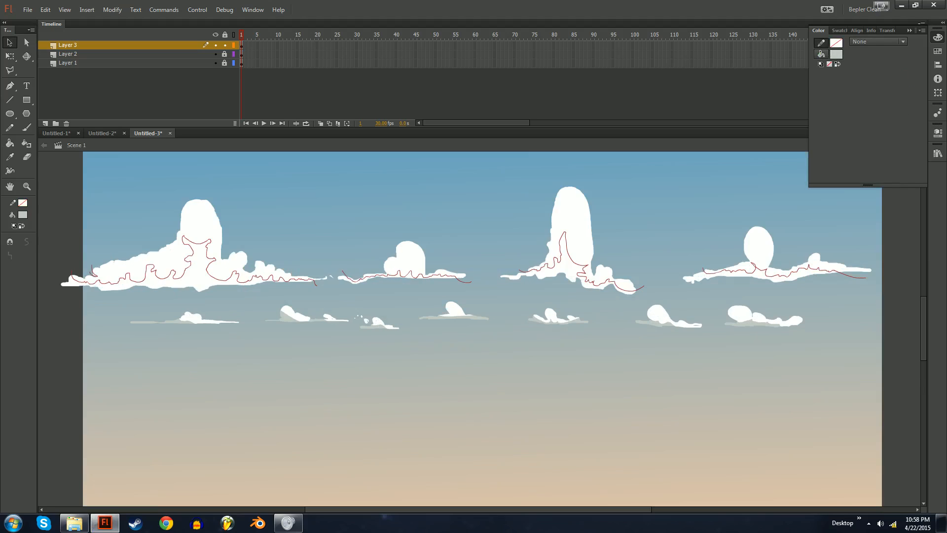
- Sample a blue-grey fill from the sky and adjust it to 12% saturation and 100% brightness for the Paint Bucket
{"action": "left_click_drag", "start_coordinate": [419, 296], "coordinate": [557, 296]}
{"action": "left_click", "coordinate": [23, 215]}
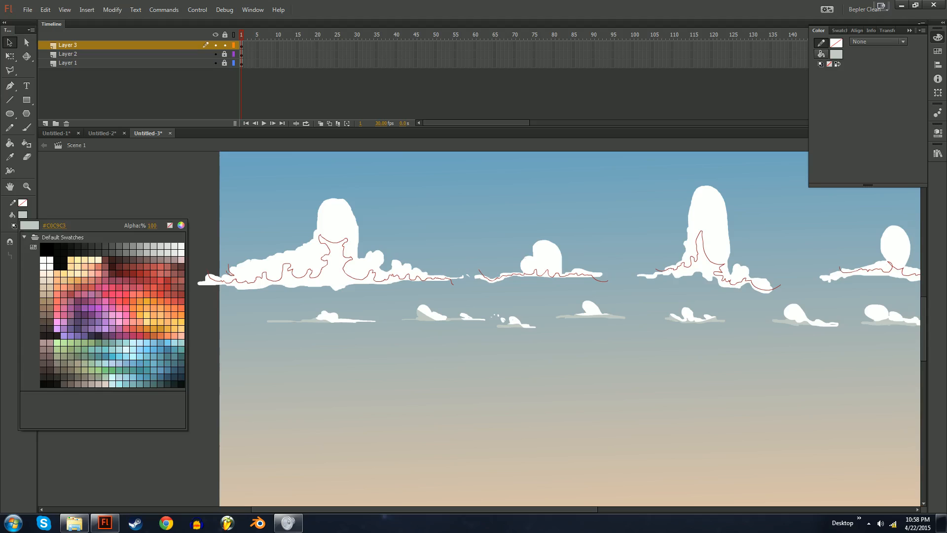
{"action": "left_click", "coordinate": [296, 307]}
{"action": "left_click", "coordinate": [938, 38]}
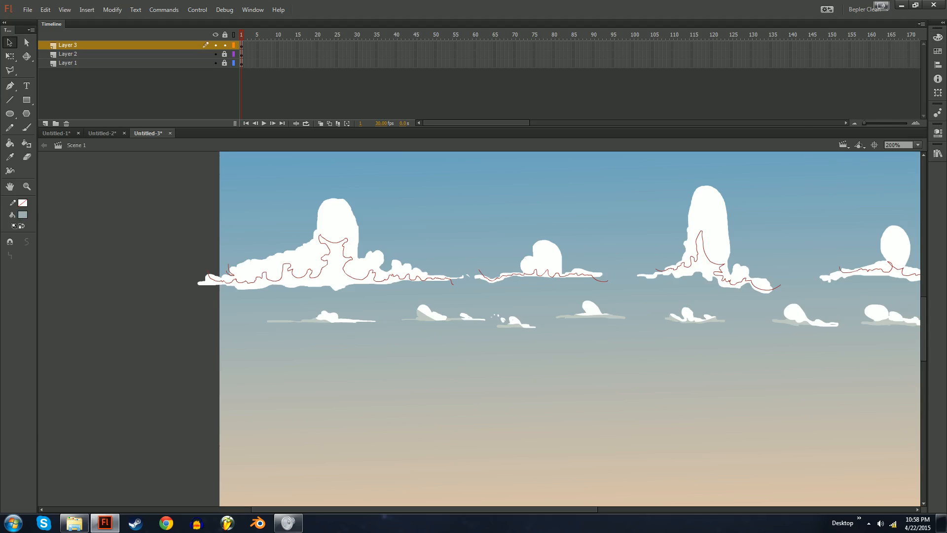
{"action": "left_click", "coordinate": [938, 37]}
{"action": "left_click", "coordinate": [820, 55]}
{"action": "left_click_drag", "start_coordinate": [873, 88], "coordinate": [899, 83]}
{"action": "key", "text": "k"}
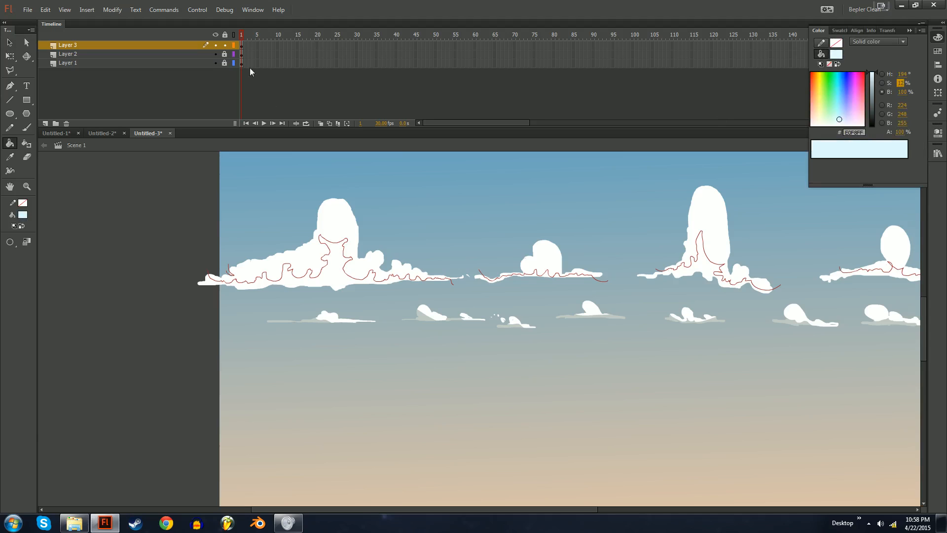
- Make Layer 2 active, change the Paint Bucket's gap size option and fill the large first cloud's shaded base light blue
{"action": "left_click", "coordinate": [190, 55], "text": "shift"}
{"action": "left_click", "coordinate": [331, 228]}
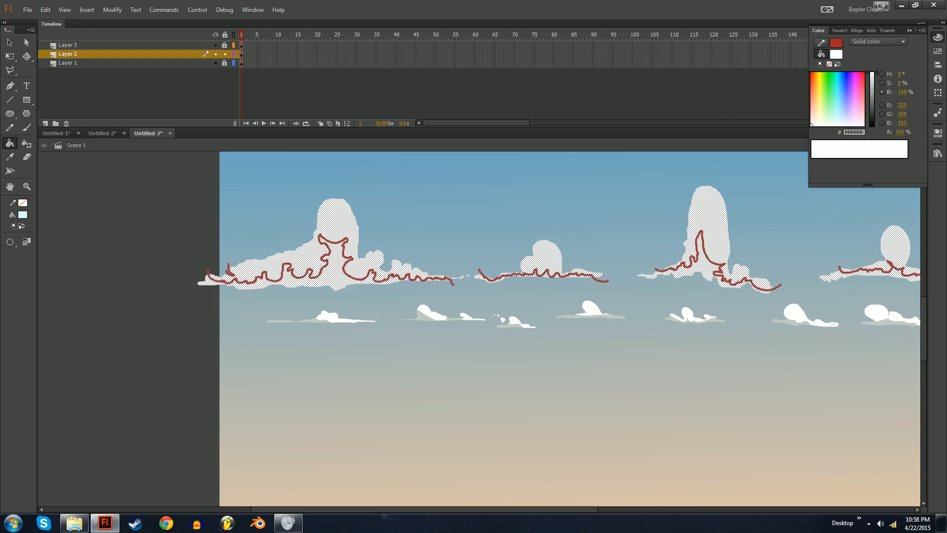
{"action": "key", "text": "ctrl+z"}
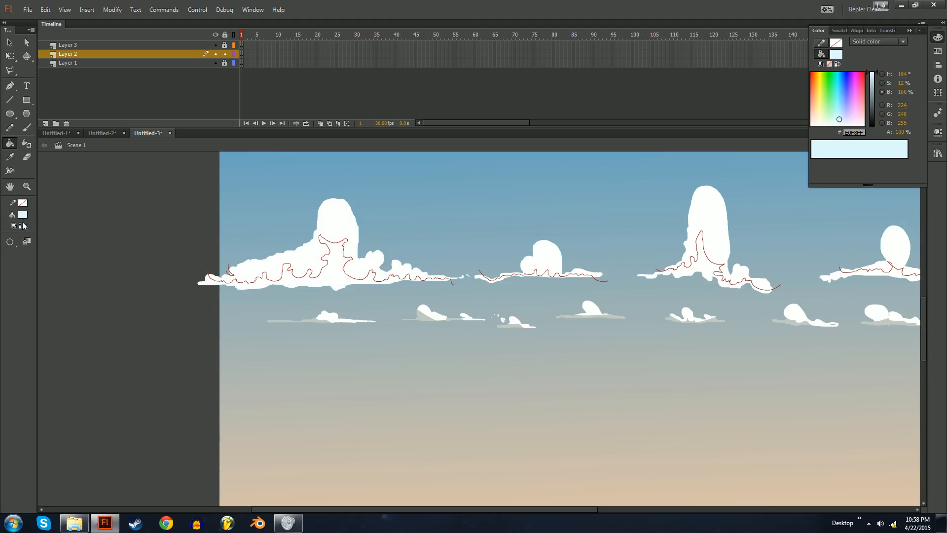
{"action": "left_click", "coordinate": [10, 242]}
{"action": "left_click", "coordinate": [33, 251]}
{"action": "left_click", "coordinate": [331, 275]}
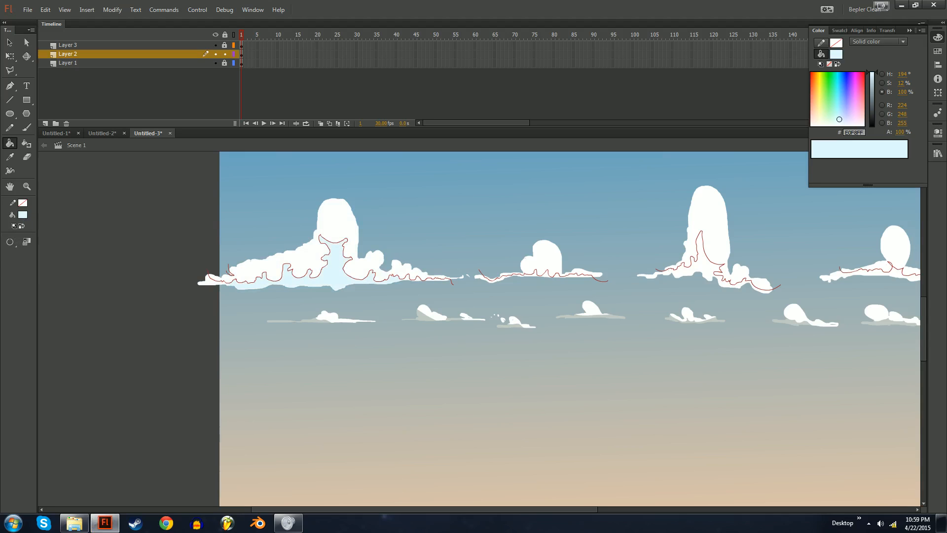
- Darken the blue fill to 83% brightness and fill the large cloud's base and the second cloud's tapered end
{"action": "left_click_drag", "start_coordinate": [876, 73], "coordinate": [877, 81]}
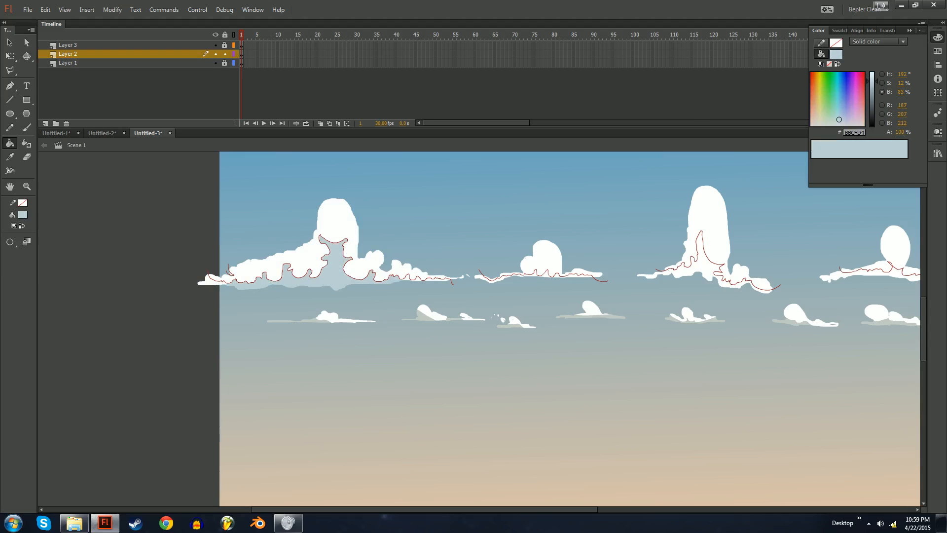
{"action": "left_click", "coordinate": [535, 274]}
{"action": "key", "text": "ctrl+="}
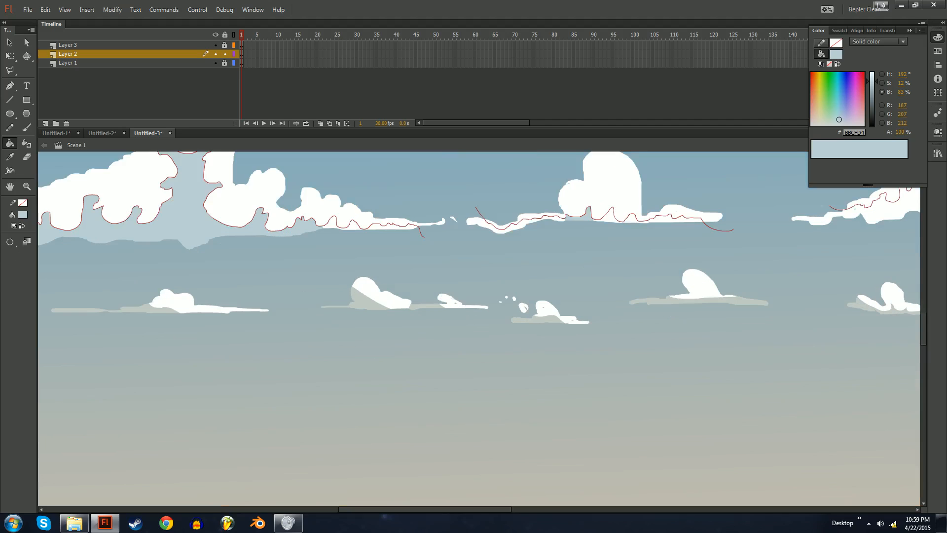
{"action": "left_click_drag", "start_coordinate": [493, 276], "coordinate": [485, 294]}
{"action": "left_click", "coordinate": [469, 241]}
{"action": "left_click", "coordinate": [507, 245]}
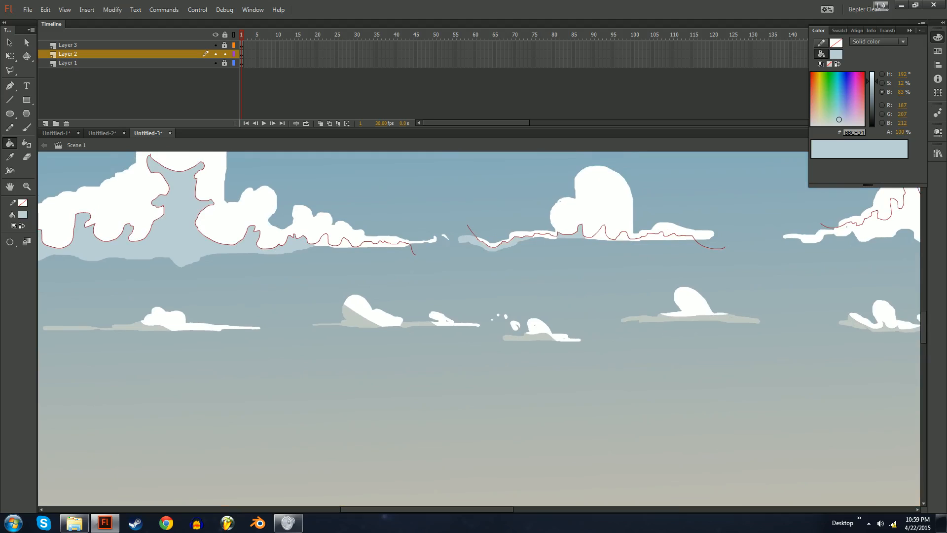
- Fill the remaining shaded sections along the second cloud's underside with the blue-grey colour
{"action": "left_click", "coordinate": [538, 236]}
{"action": "left_click", "coordinate": [551, 237]}
{"action": "left_click", "coordinate": [603, 235]}
{"action": "left_click", "coordinate": [624, 236]}
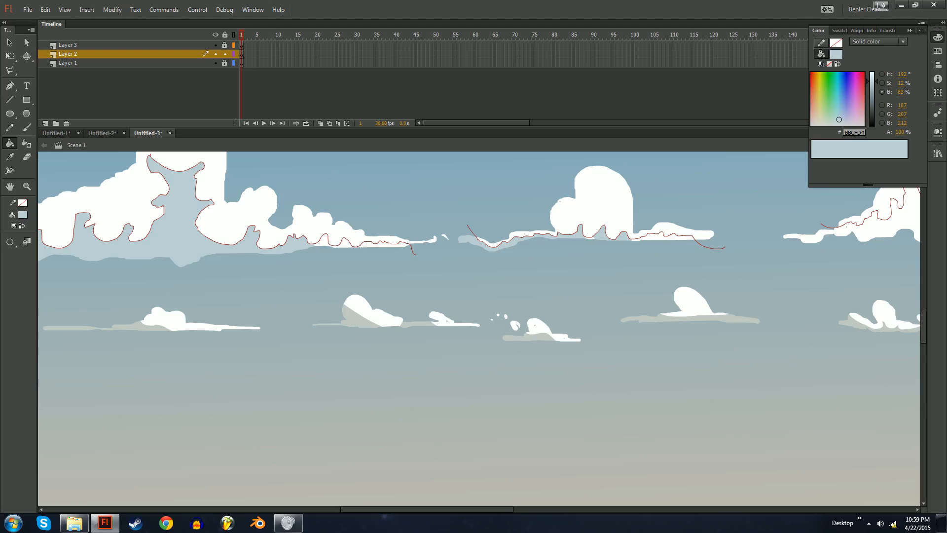
{"action": "left_click", "coordinate": [589, 239]}
{"action": "left_click", "coordinate": [653, 236]}
{"action": "left_click", "coordinate": [679, 237]}
{"action": "left_click_drag", "start_coordinate": [679, 238], "coordinate": [499, 407]}
{"action": "key", "text": "ctrl+="}
{"action": "key", "text": "ctrl+="}
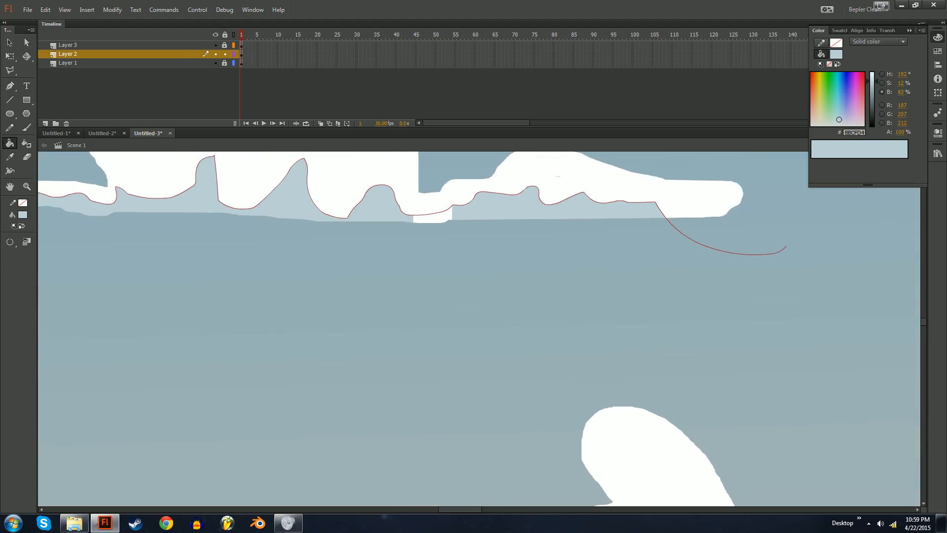
{"action": "left_click", "coordinate": [433, 215]}
- Fill all the shaded sections beneath the tall third cloud with the blue-grey colour
{"action": "key", "text": "ctrl+minus"}
{"action": "left_click_drag", "start_coordinate": [691, 247], "coordinate": [255, 267]}
{"action": "left_click", "coordinate": [523, 277]}
{"action": "left_click_drag", "start_coordinate": [543, 276], "coordinate": [402, 265]}
{"action": "left_click", "coordinate": [320, 291]}
{"action": "left_click", "coordinate": [494, 296]}
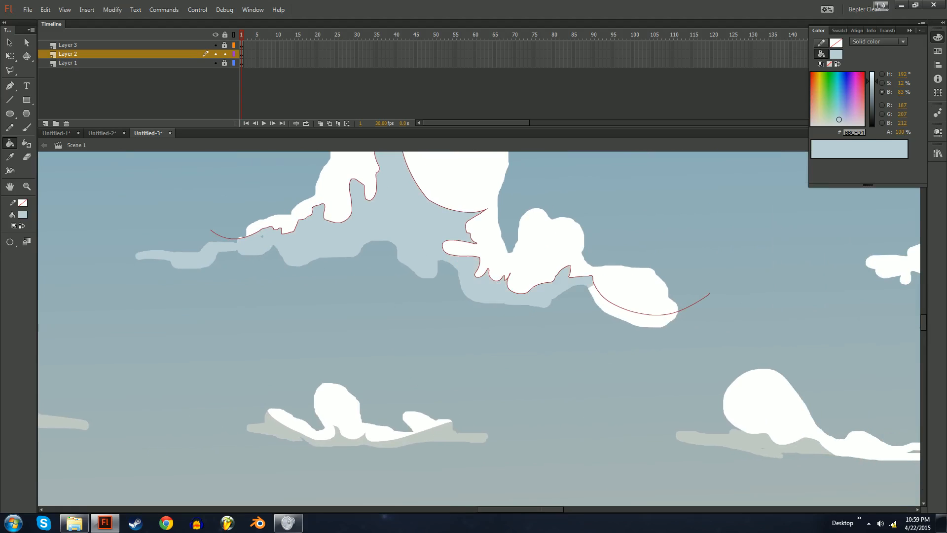
{"action": "left_click", "coordinate": [637, 316]}
- Fill the shaded underside of the fourth cloud in the upper row with the blue-grey colour
{"action": "left_click_drag", "start_coordinate": [740, 296], "coordinate": [205, 330]}
{"action": "left_click", "coordinate": [543, 289]}
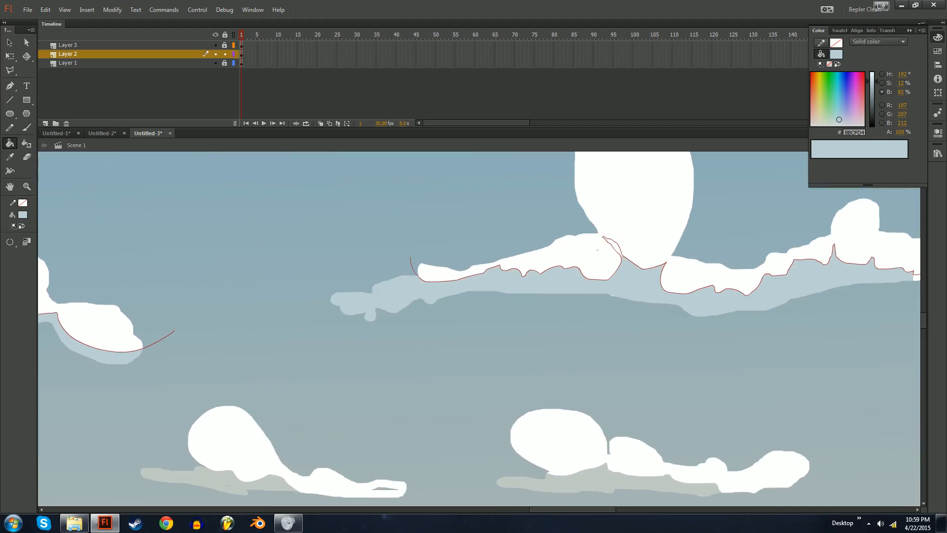
{"action": "left_click_drag", "start_coordinate": [543, 288], "coordinate": [317, 296]}
{"action": "key", "text": "ctrl+minus"}
{"action": "key", "text": "ctrl+minus"}
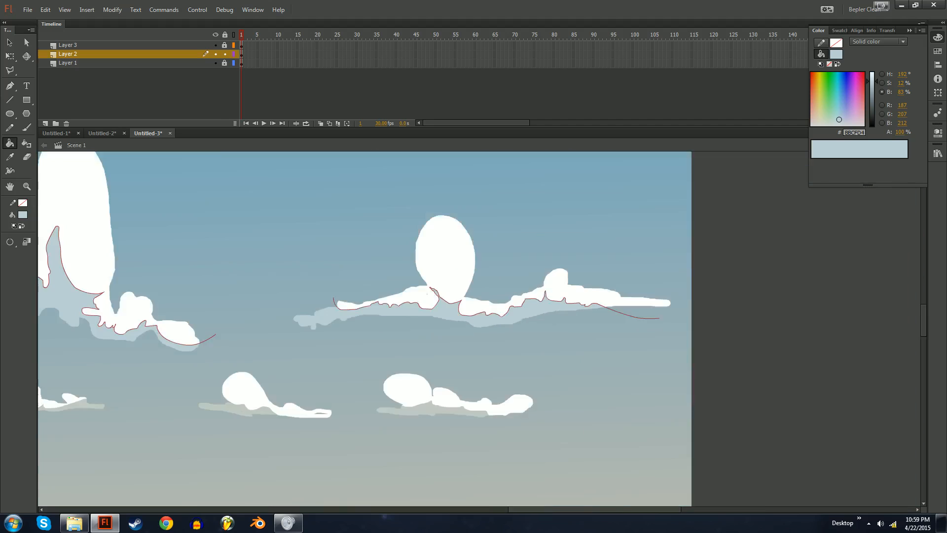
- Select all the artwork on the upper cloud layer, remove its red outlines and deselect everything
{"action": "key", "text": "ctrl+2"}
{"action": "key", "text": "ctrl+a"}
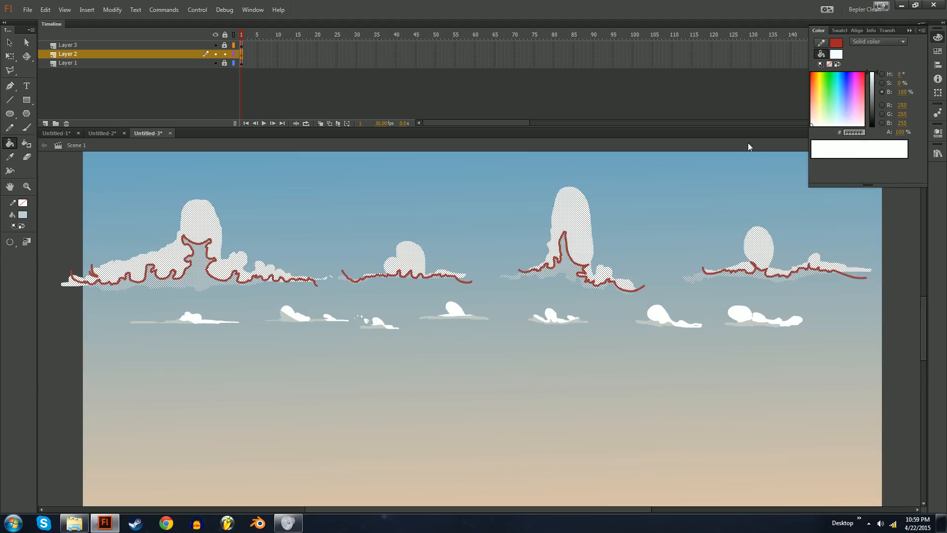
{"action": "left_click", "coordinate": [836, 44]}
{"action": "left_click", "coordinate": [814, 54]}
{"action": "key", "text": "v"}
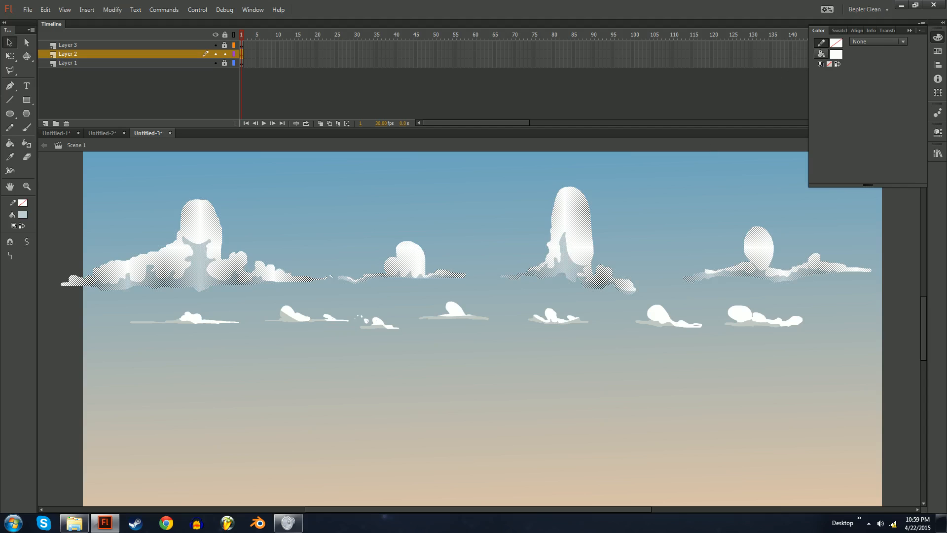
{"action": "key", "text": "ctrl+shift+a"}
{"action": "scroll", "coordinate": [459, 328], "scroll_direction": "up", "scroll_amount": 3}
{"action": "left_click_drag", "start_coordinate": [459, 328], "coordinate": [457, 331]}
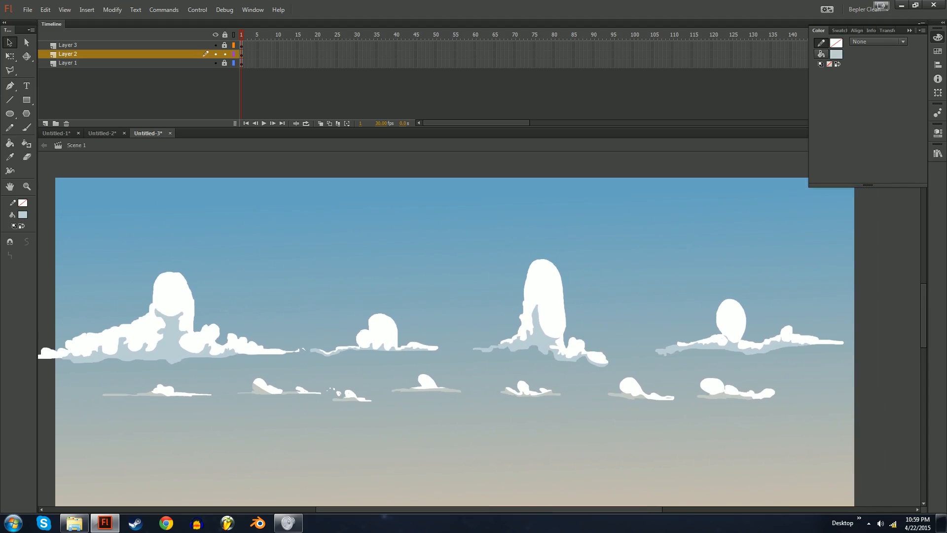
{"action": "key", "text": "ctrl+minus"}
{"action": "key", "text": "ctrl+equal"}
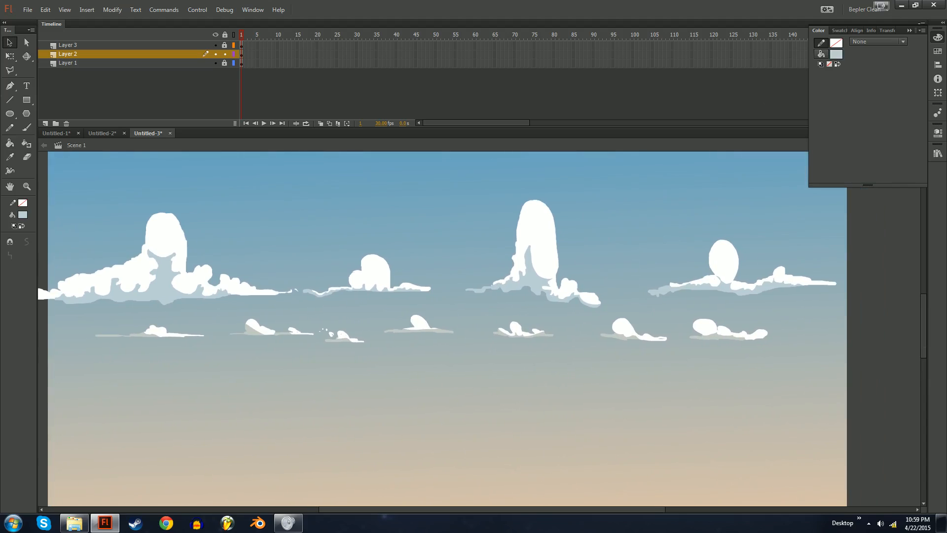
{"action": "key", "text": "ctrl+minus"}
{"action": "key", "text": "ctrl+equal"}
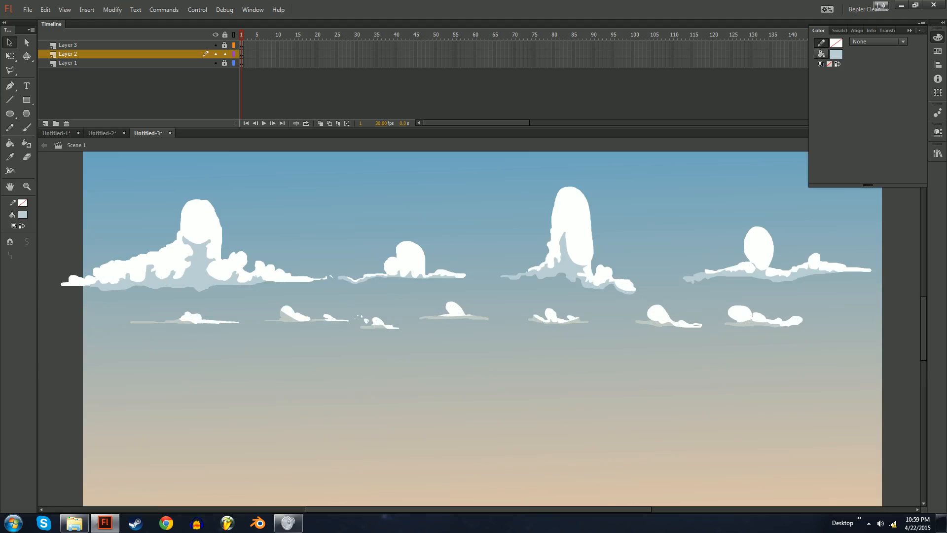
- Switch to the Untitled-2 document and examine its rows of faded clouds up close
{"action": "left_click", "coordinate": [113, 134]}
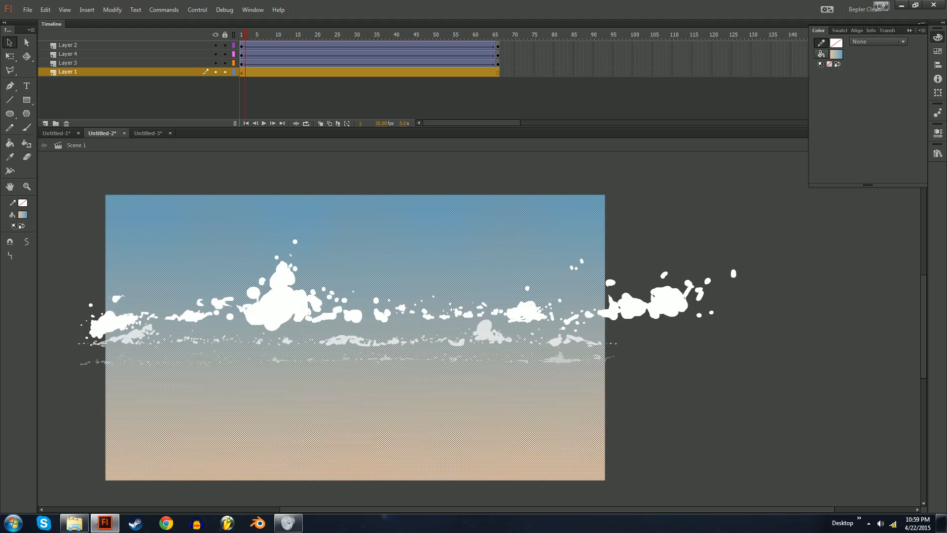
{"action": "left_click", "coordinate": [706, 395]}
{"action": "key", "text": "ctrl+equal"}
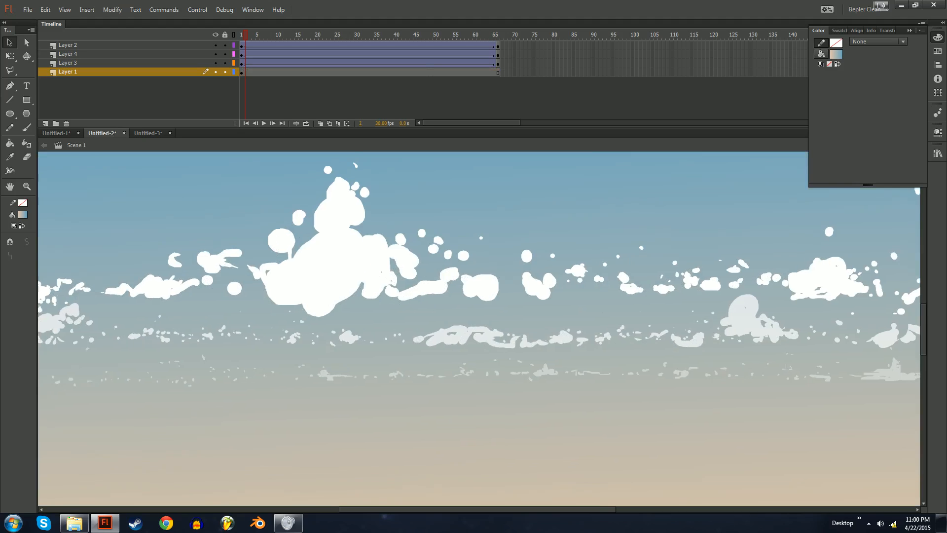
{"action": "left_click_drag", "start_coordinate": [345, 316], "coordinate": [462, 269]}
{"action": "key", "text": "ctrl+equal"}
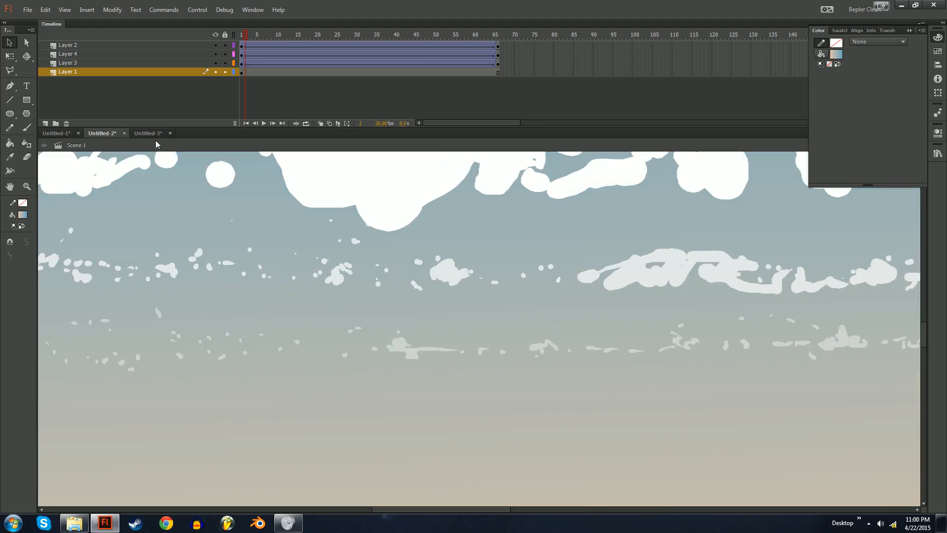
{"action": "key", "text": "ctrl+minus"}
{"action": "left_click_drag", "start_coordinate": [523, 315], "coordinate": [434, 329]}
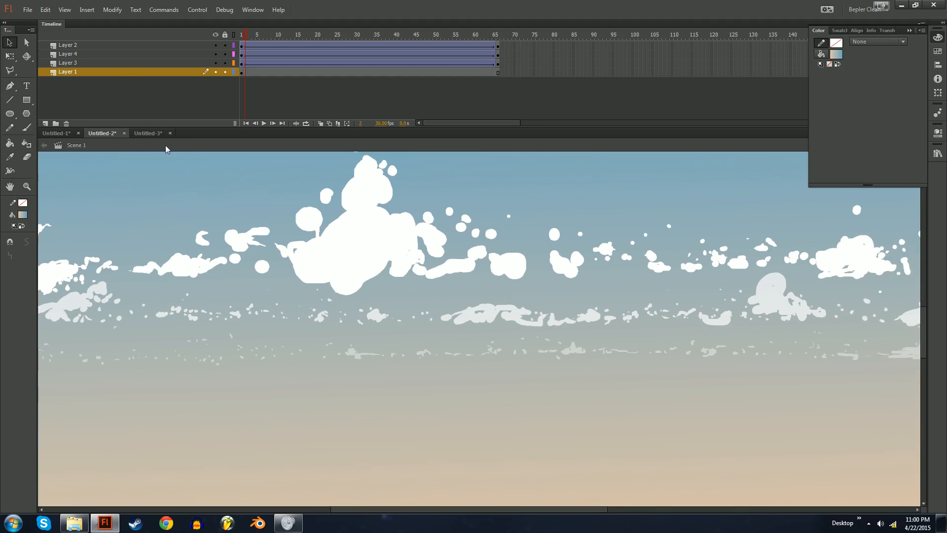
- Return to the Untitled-3 document and examine the shading on its cloud rows
{"action": "left_click", "coordinate": [152, 134]}
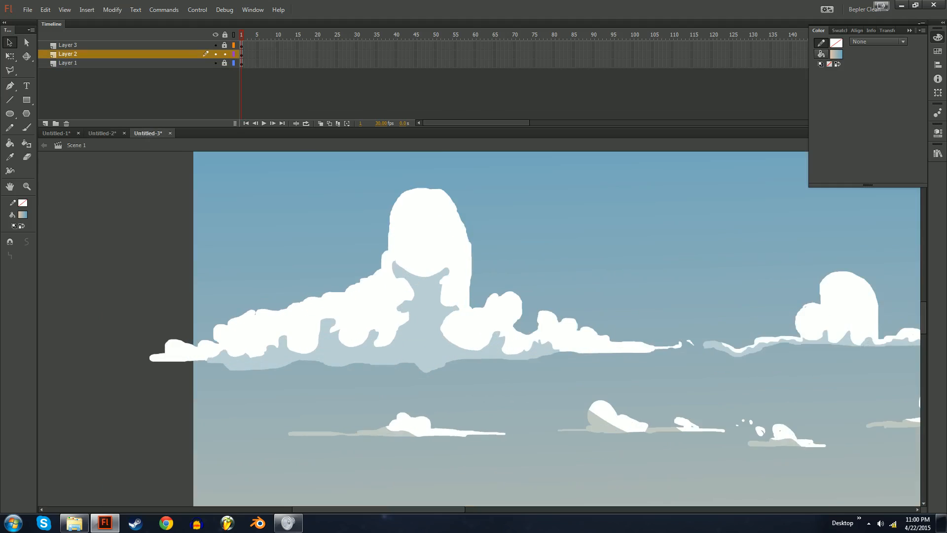
{"action": "left_click_drag", "start_coordinate": [434, 315], "coordinate": [507, 331]}
{"action": "key", "text": "ctrl+equal"}
{"action": "key", "text": "ctrl+minus"}
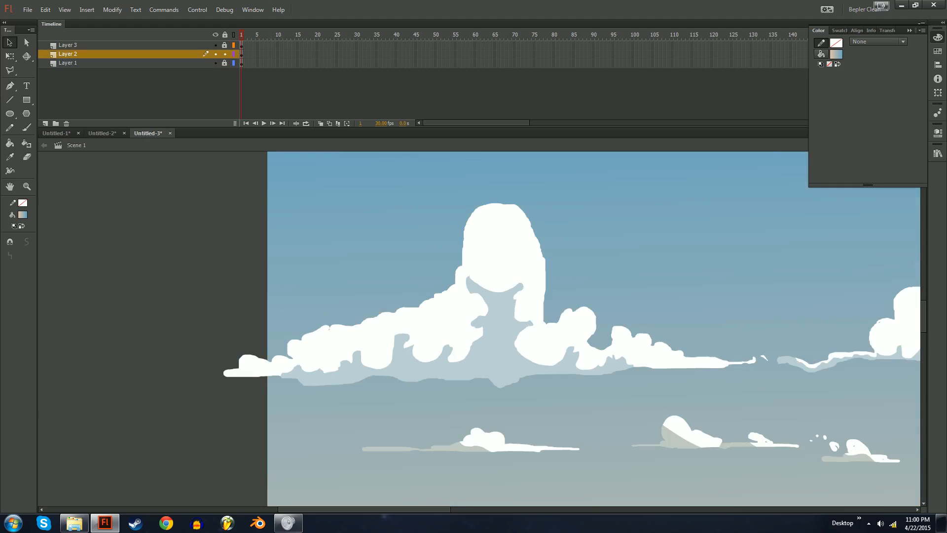
{"action": "key", "text": "ctrl+minus"}
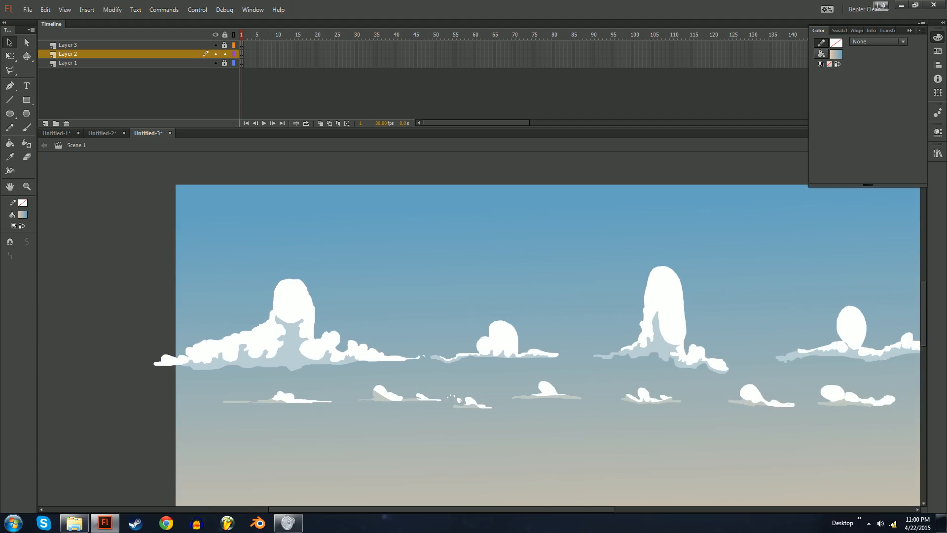
- Create a new document and paste the gradient sky from Layer 1 of Untitled-3 into it in place
{"action": "key", "text": "ctrl+n"}
{"action": "key", "text": "Return"}
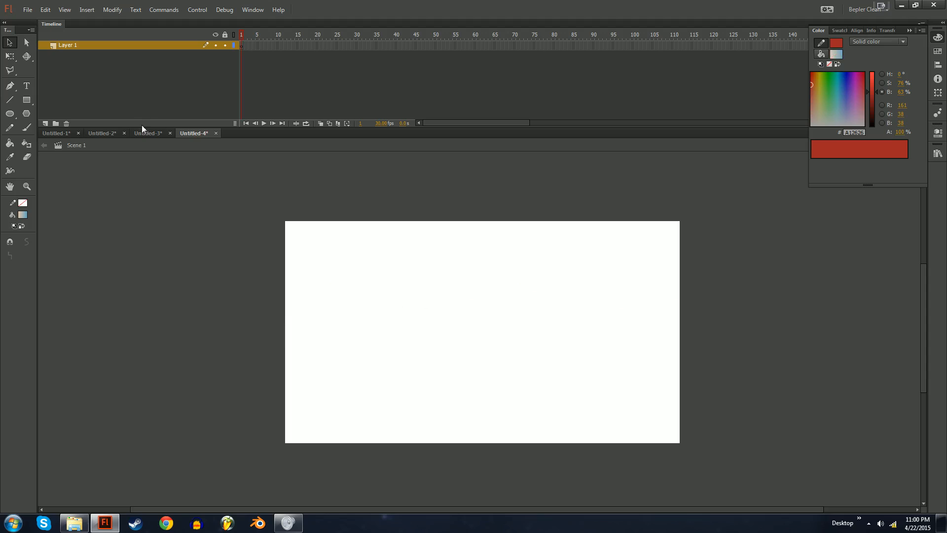
{"action": "left_click", "coordinate": [148, 136]}
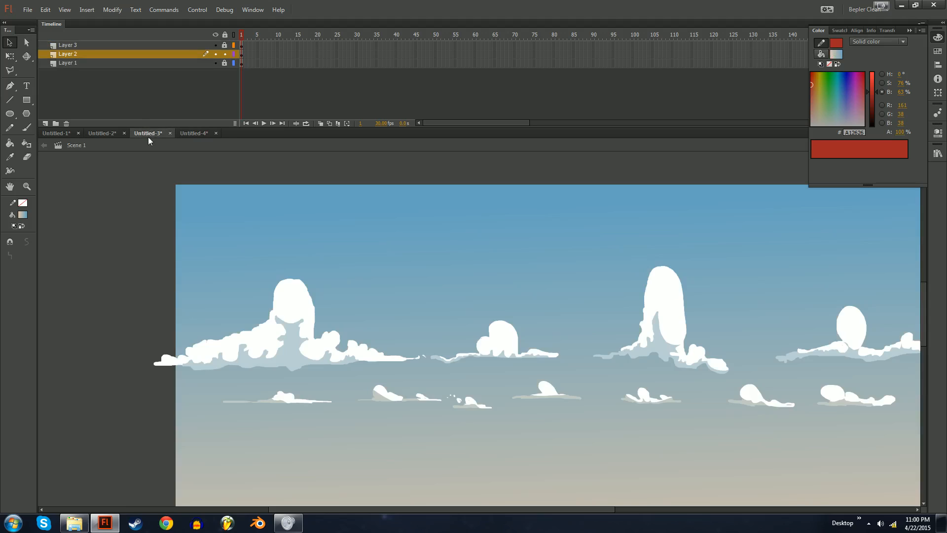
{"action": "left_click", "coordinate": [201, 63]}
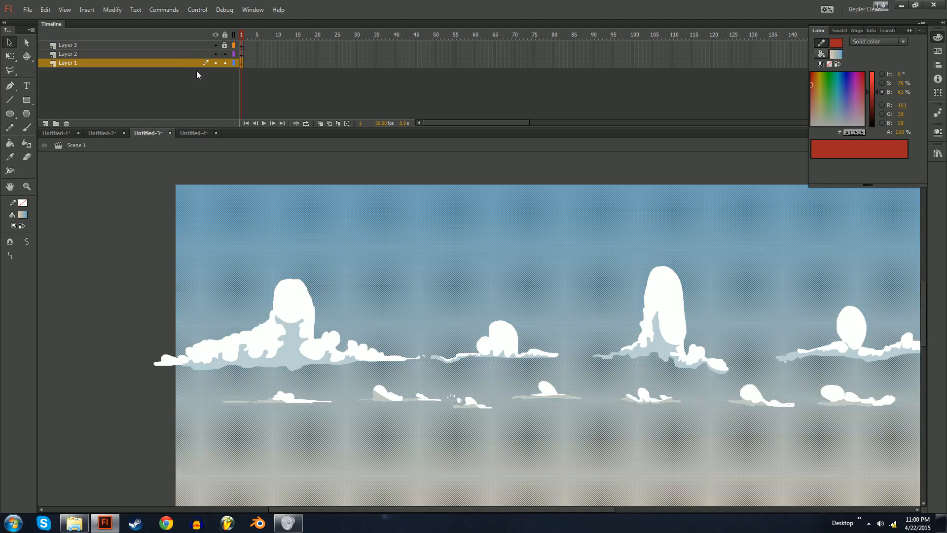
{"action": "left_click", "coordinate": [200, 134]}
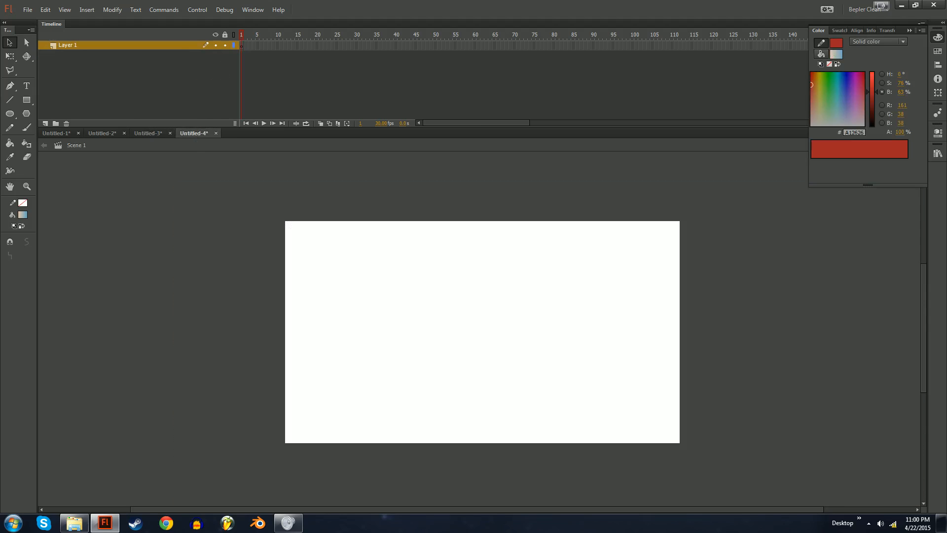
{"action": "key", "text": "ctrl+shift+v"}
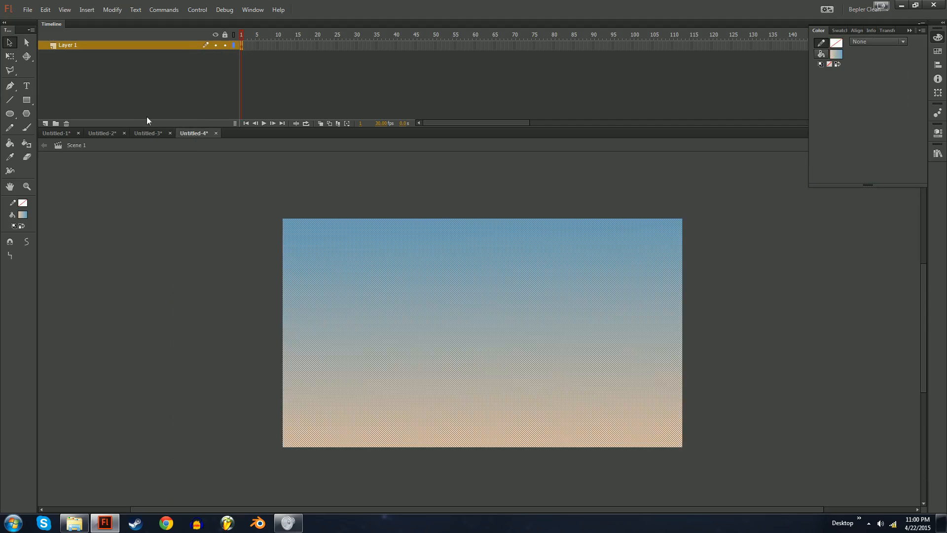
- Lock the pasted sky layer, set the fill to white and add a new layer above it
{"action": "left_click", "coordinate": [225, 45]}
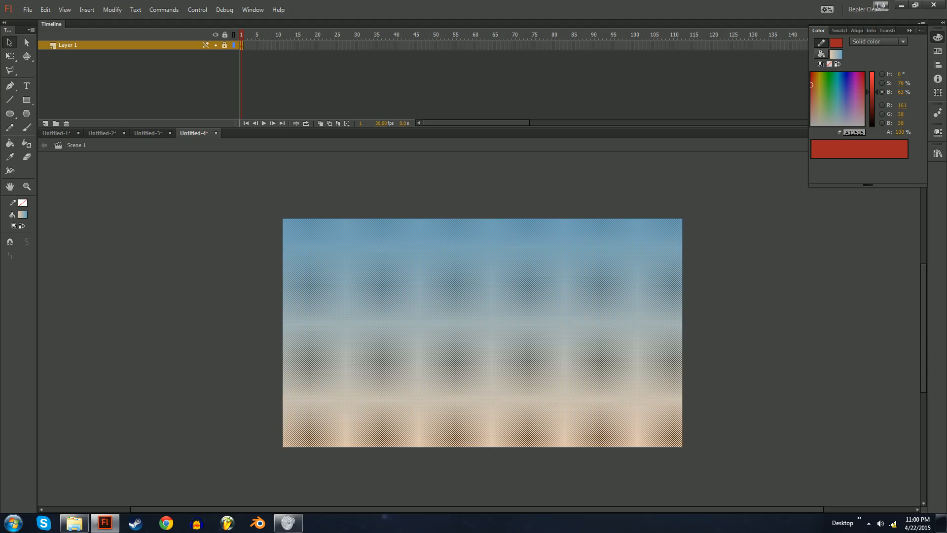
{"action": "left_click", "coordinate": [224, 45]}
{"action": "key", "text": "Escape"}
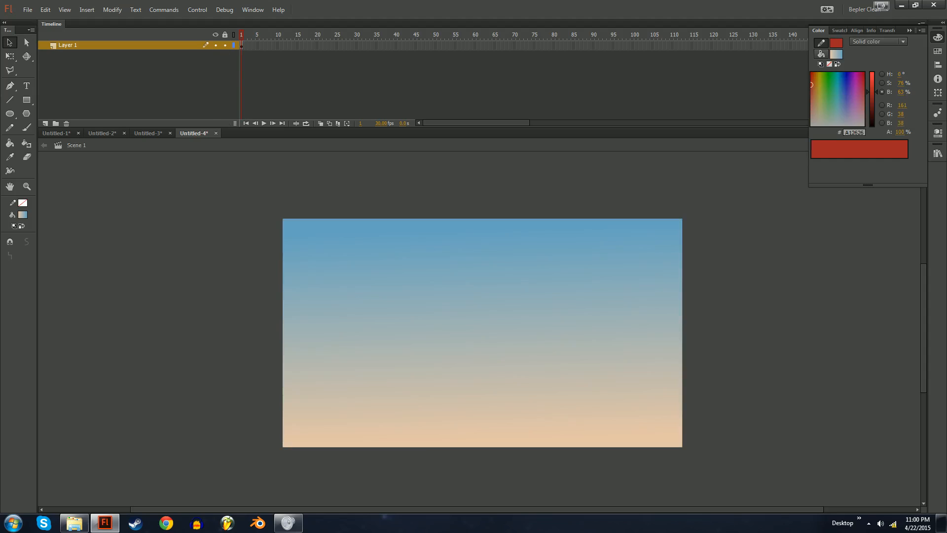
{"action": "left_click", "coordinate": [23, 215]}
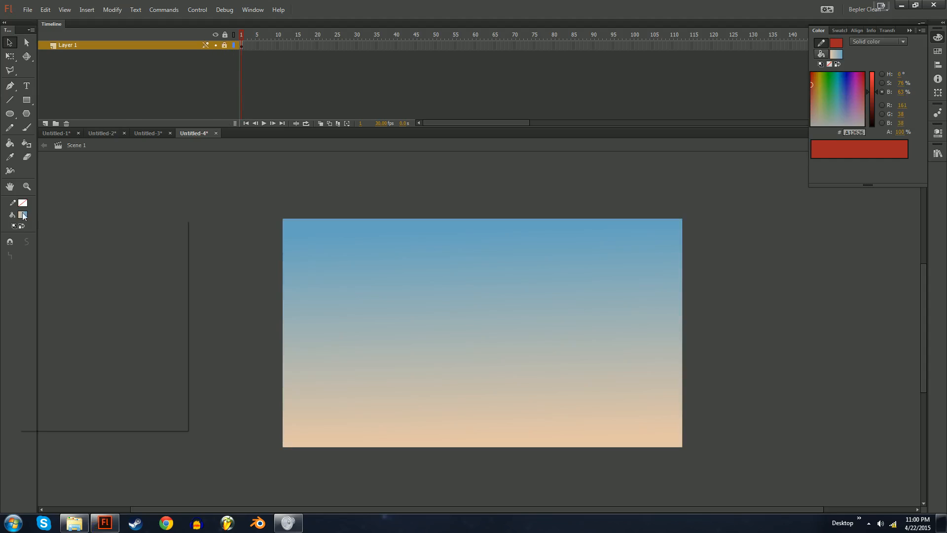
{"action": "left_click", "coordinate": [180, 248]}
{"action": "left_click", "coordinate": [225, 45]}
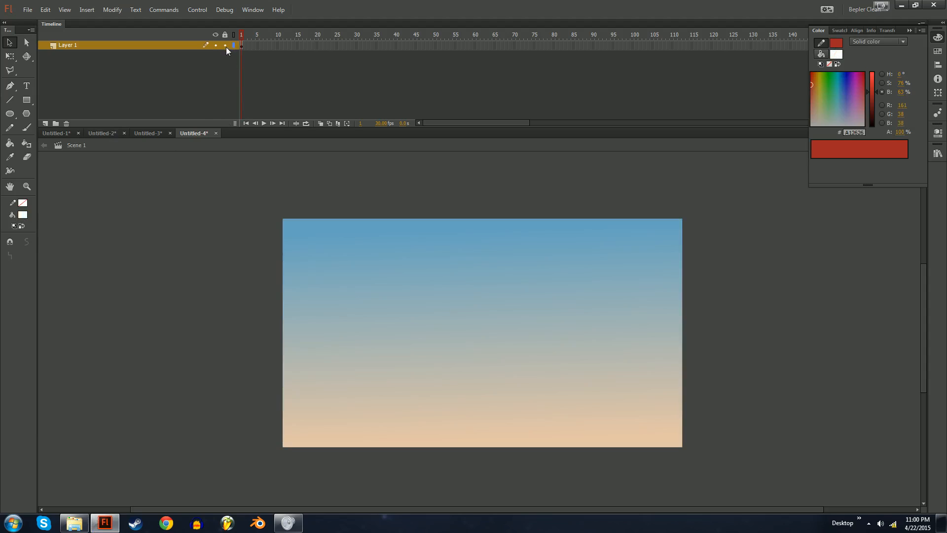
{"action": "left_click", "coordinate": [47, 125]}
- Paint a short white brush stroke near the left edge of the sky on the new layer
{"action": "key", "text": "ctrl+minus"}
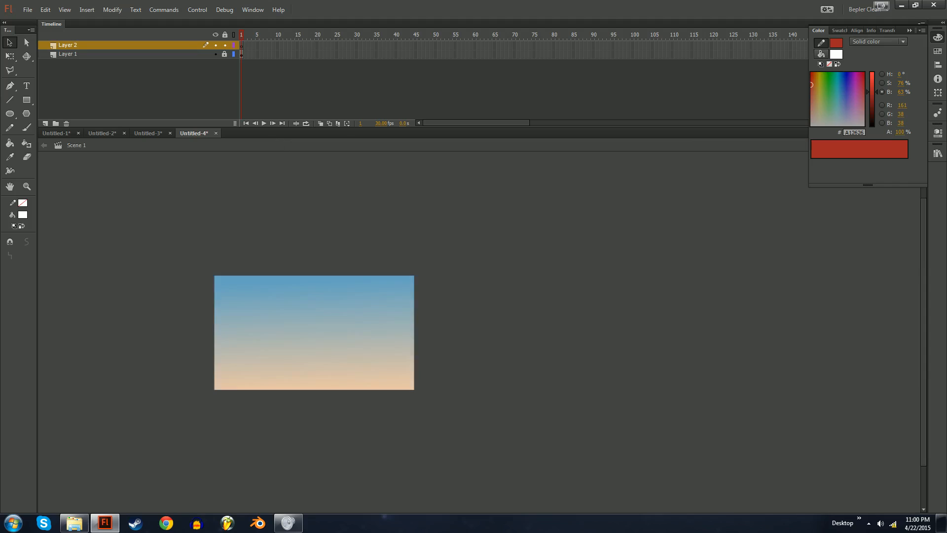
{"action": "key", "text": "ctrl+equal"}
{"action": "left_click_drag", "start_coordinate": [483, 316], "coordinate": [389, 333]}
{"action": "key", "text": "n"}
{"action": "key", "text": "b"}
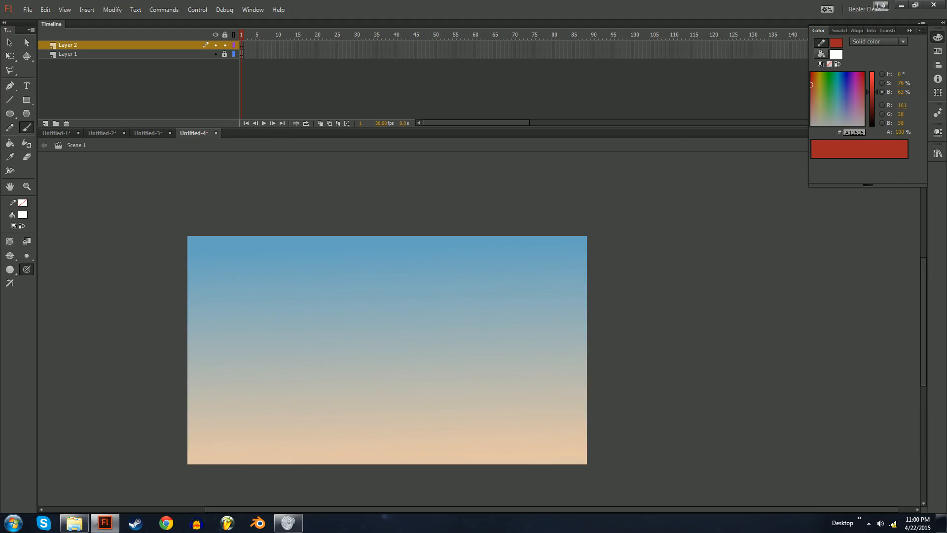
{"action": "key", "text": "ctrl+1"}
{"action": "key", "text": "ctrl+equal"}
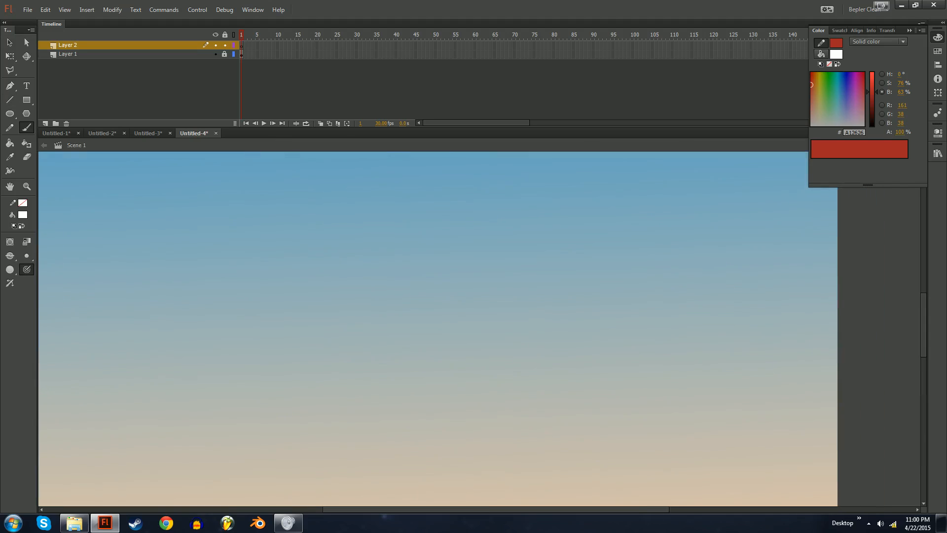
{"action": "left_click_drag", "start_coordinate": [444, 297], "coordinate": [466, 344]}
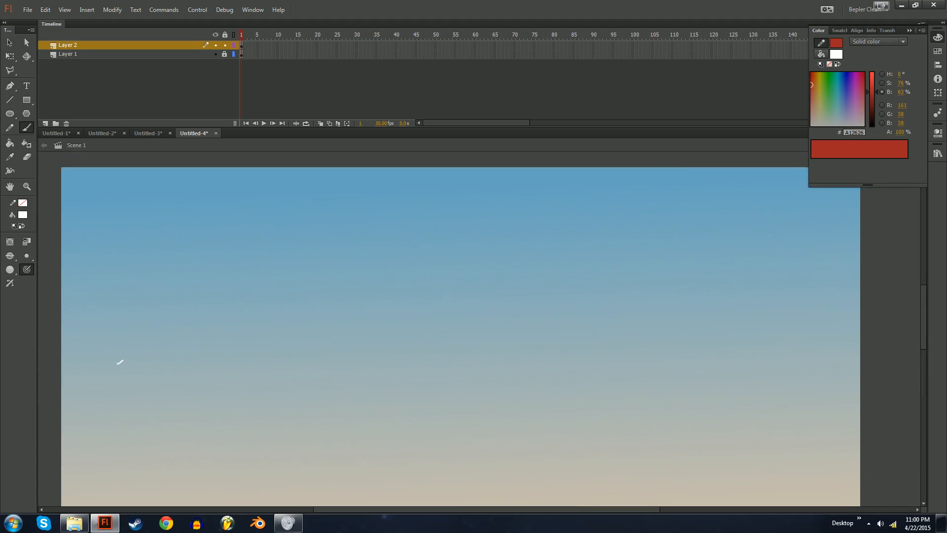
- Try to bring the white glowing circle symbol from the Untitled-2 library into the new layer of Untitled-4
{"action": "left_click", "coordinate": [113, 129]}
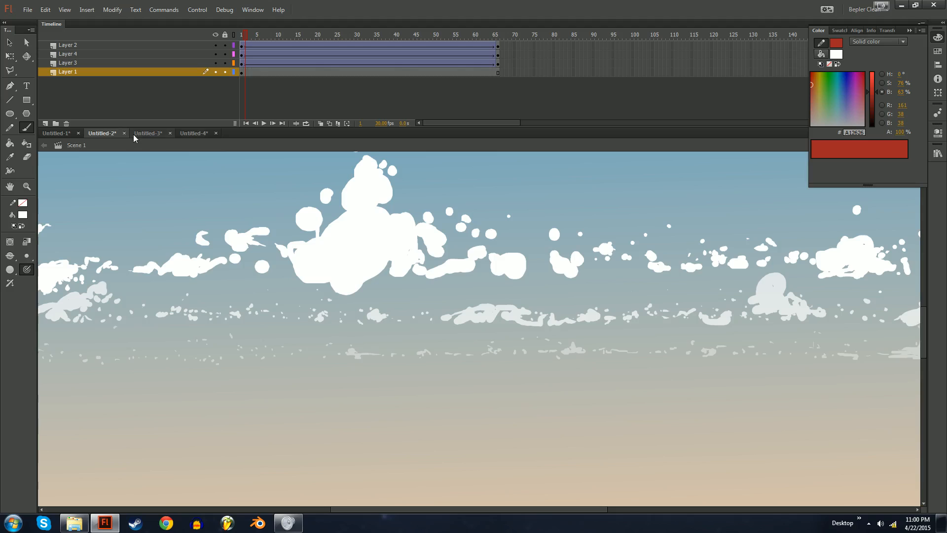
{"action": "key", "text": "v"}
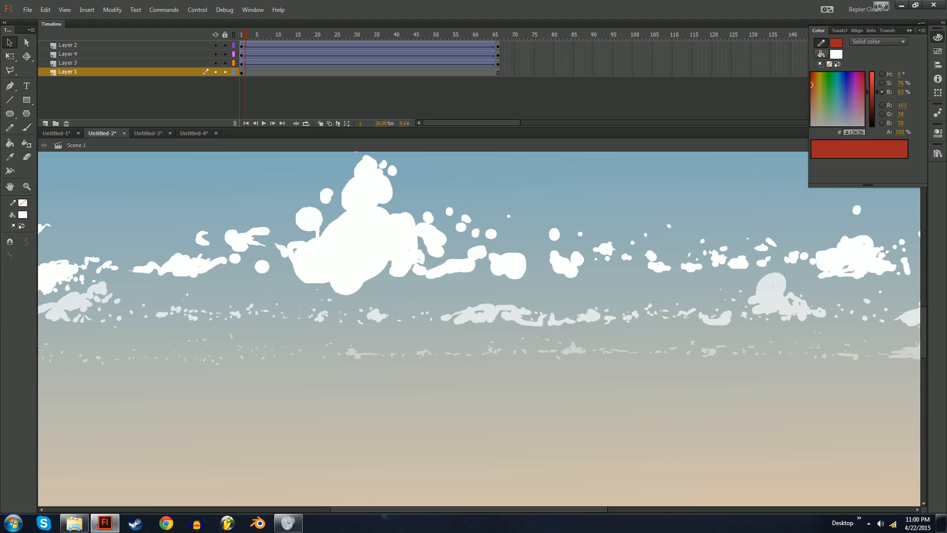
{"action": "left_click", "coordinate": [938, 153]}
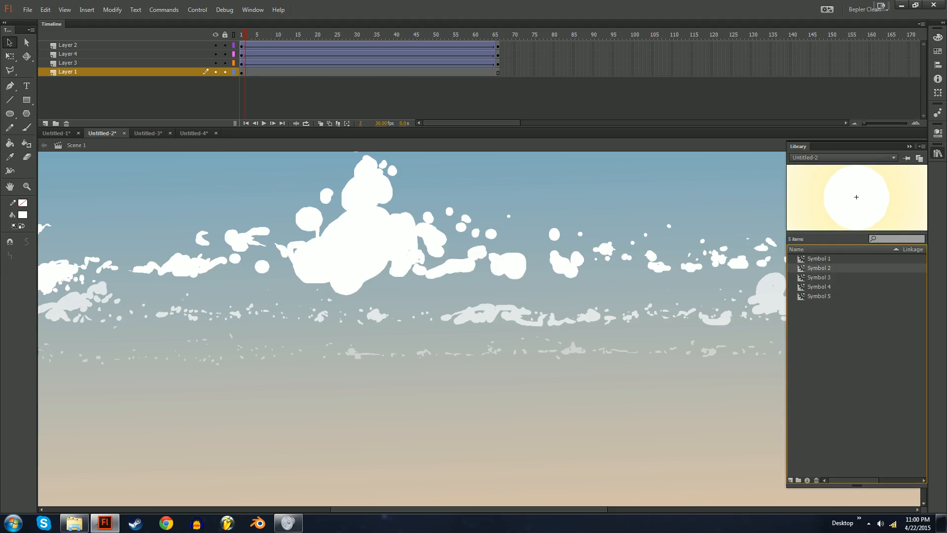
{"action": "left_click", "coordinate": [194, 134]}
{"action": "key", "text": "ctrl+a"}
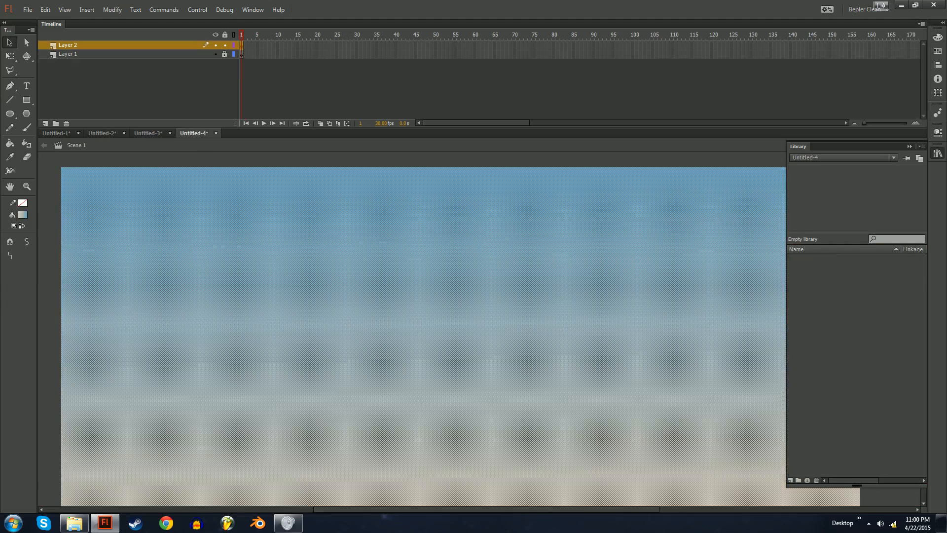
{"action": "key", "text": "ctrl+minus"}
{"action": "key", "text": "ctrl+minus"}
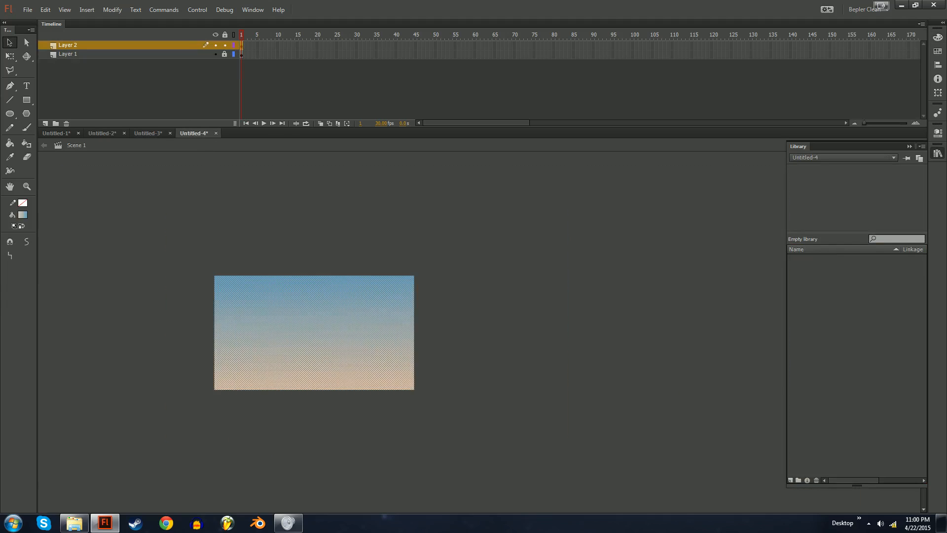
{"action": "left_click", "coordinate": [807, 314]}
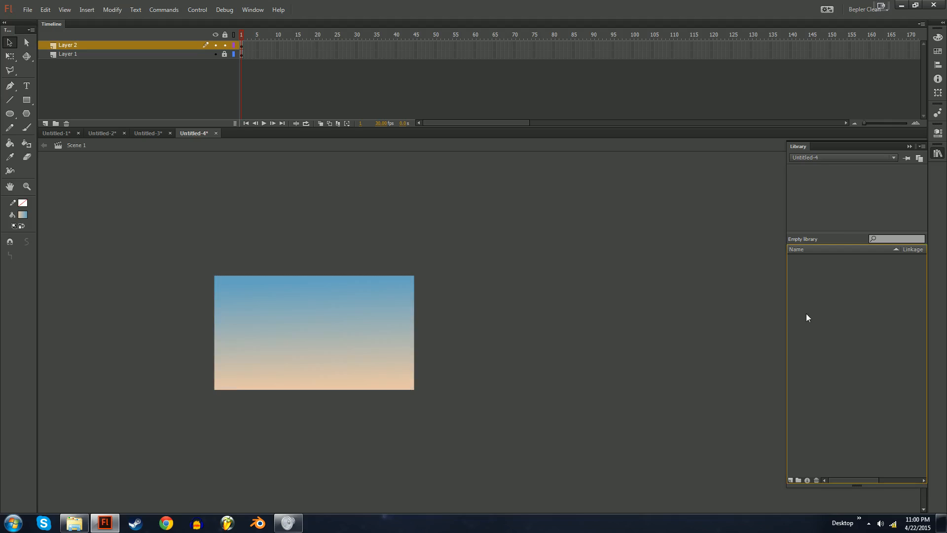
- Recheck the Untitled-2 library, try pasting into Untitled-4 again and undo the paste
{"action": "left_click", "coordinate": [109, 133]}
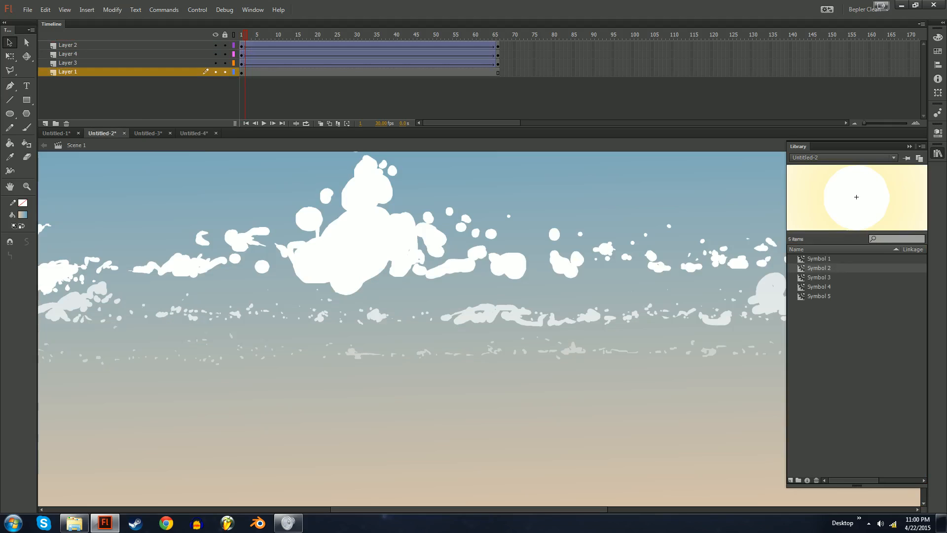
{"action": "left_click", "coordinate": [196, 133]}
{"action": "left_click", "coordinate": [806, 317]}
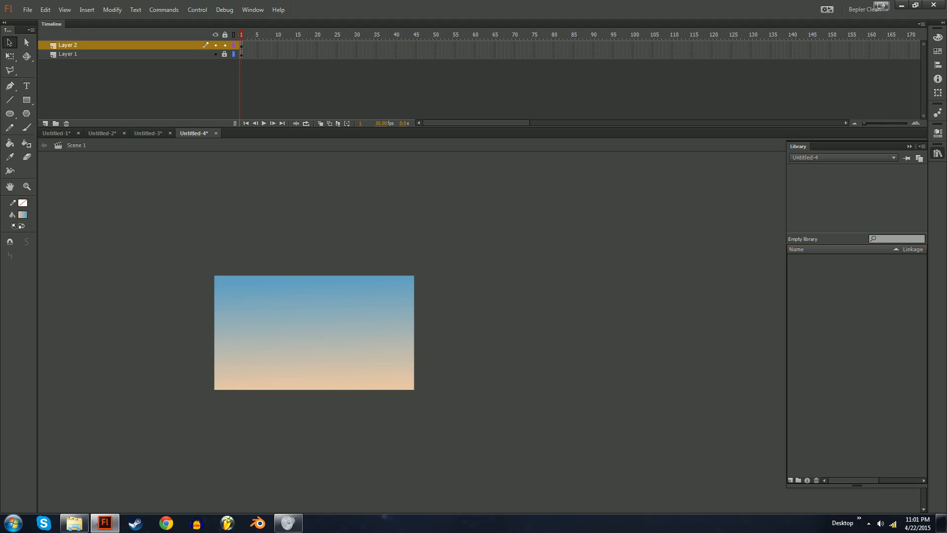
{"action": "key", "text": "ctrl+v"}
{"action": "key", "text": "ctrl+z"}
{"action": "left_click", "coordinate": [111, 132]}
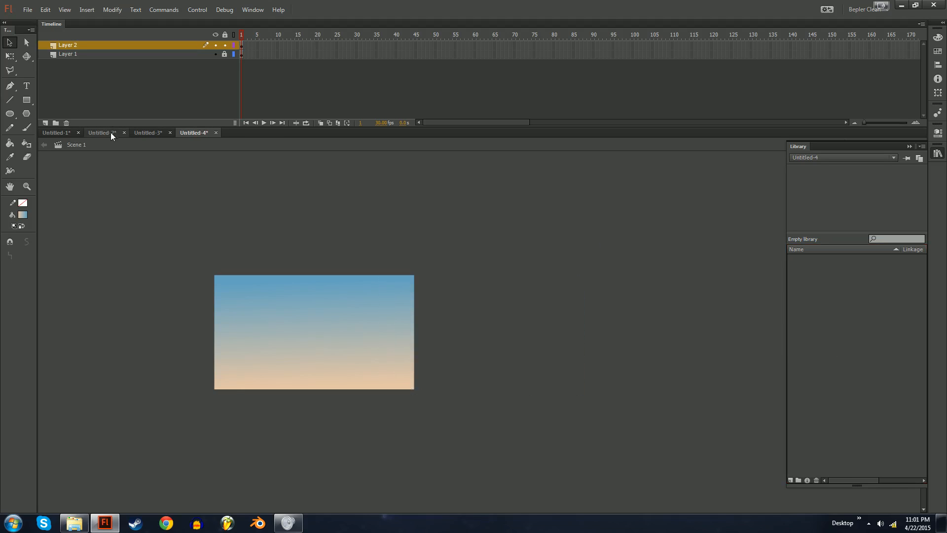
- Draw a white circle about 50 px wide with no outline on Layer 2, in the upper-left part of the sky
{"action": "key", "text": "ctrl+equal"}
{"action": "key", "text": "o"}
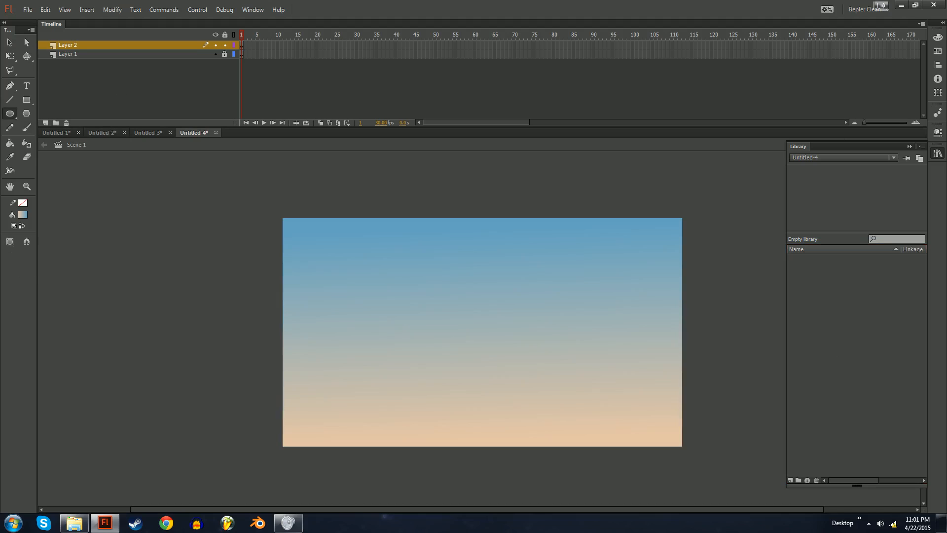
{"action": "left_click", "coordinate": [21, 204]}
{"action": "left_click", "coordinate": [170, 213]}
{"action": "left_click", "coordinate": [23, 214]}
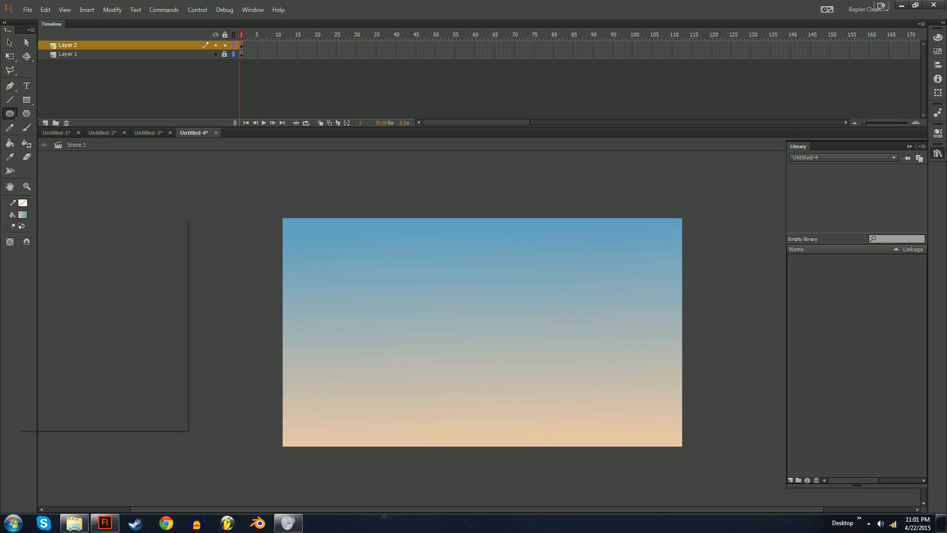
{"action": "left_click", "coordinate": [44, 261]}
{"action": "mouse_move", "coordinate": [471, 280]}
{"action": "left_mouse_down"}
{"action": "mouse_move", "coordinate": [506, 242]}
{"action": "mouse_move", "coordinate": [427, 249]}
{"action": "mouse_move", "coordinate": [413, 262]}
{"action": "mouse_move", "coordinate": [329, 248]}
{"action": "left_mouse_up"}
- Extend the layers by one frame and convert the white circle into a movie clip symbol
{"action": "key", "text": "F5"}
{"action": "key", "text": "q"}
{"action": "key", "text": "v"}
{"action": "key", "text": "q"}
{"action": "key", "text": "v"}
{"action": "key", "text": "F8"}
{"action": "key", "text": "Return"}
- Add a Glow filter to the circle symbol and set the glow color to a pale cream yellow
{"action": "left_click", "coordinate": [938, 132]}
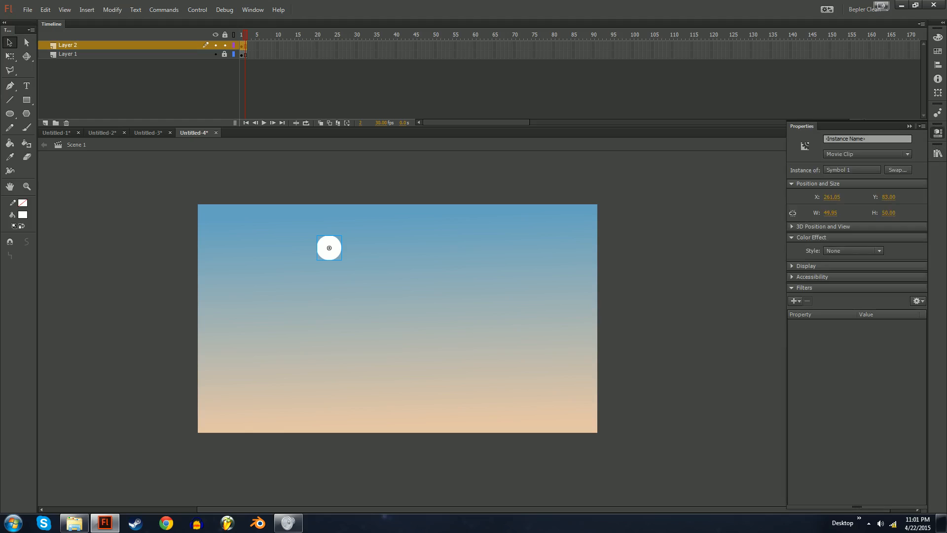
{"action": "left_click", "coordinate": [796, 301]}
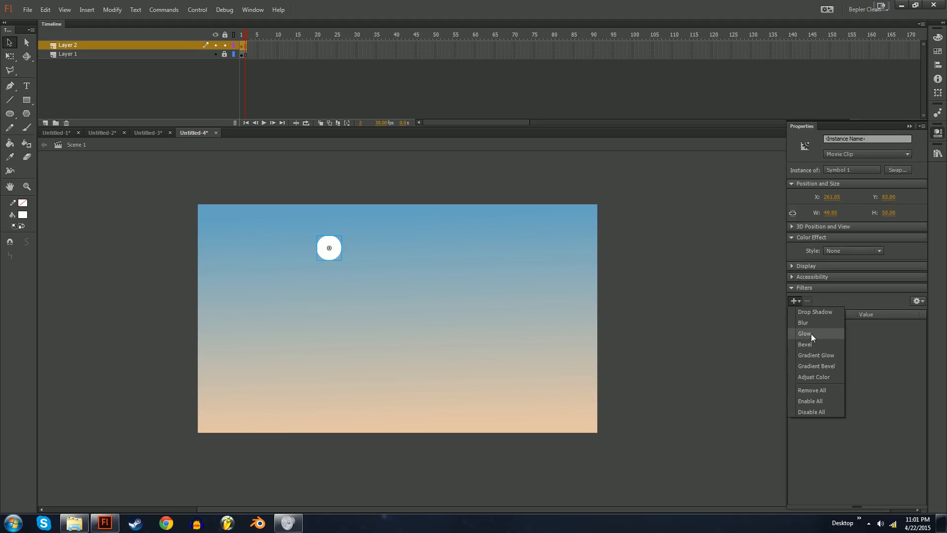
{"action": "left_click", "coordinate": [811, 334]}
{"action": "left_click", "coordinate": [863, 370]}
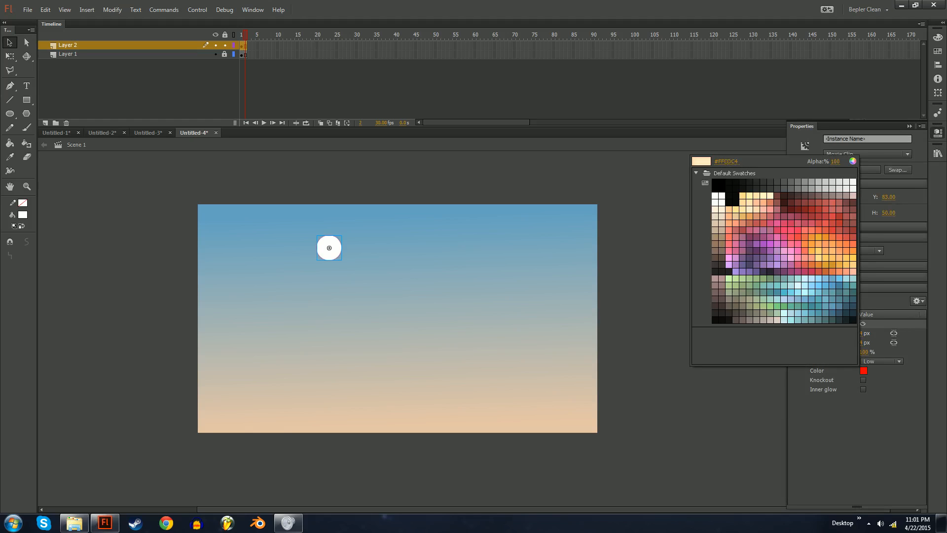
{"action": "left_click", "coordinate": [750, 196]}
- Set the glow quality to Medium and raise its strength to about 392%
{"action": "left_click", "coordinate": [878, 362]}
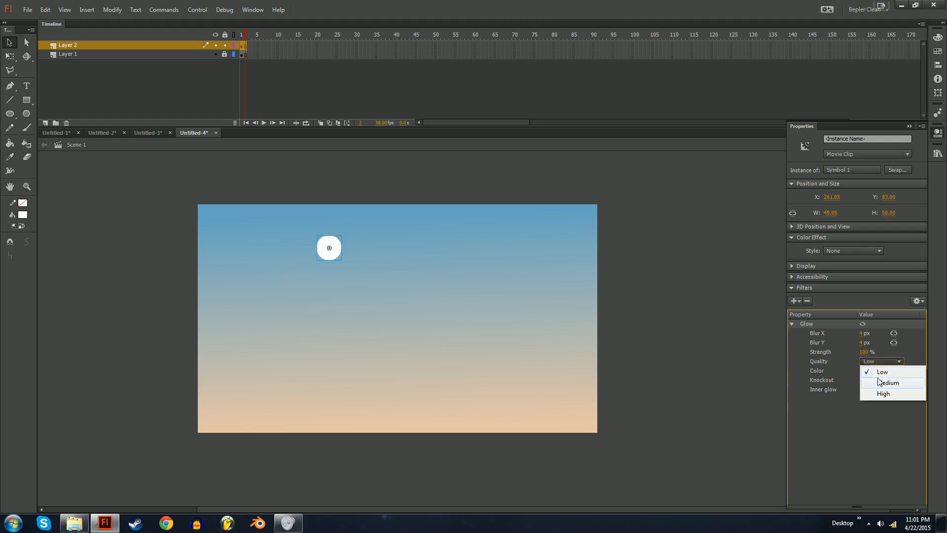
{"action": "left_click", "coordinate": [880, 380]}
{"action": "left_click", "coordinate": [865, 352]}
{"action": "type", "text": "200"}
{"action": "key", "text": "Return"}
{"action": "mouse_move", "coordinate": [867, 347]}
{"action": "left_mouse_down"}
{"action": "mouse_move", "coordinate": [904, 346]}
{"action": "mouse_move", "coordinate": [874, 352]}
{"action": "mouse_move", "coordinate": [875, 342]}
{"action": "left_mouse_up"}
{"action": "left_click", "coordinate": [863, 351]}
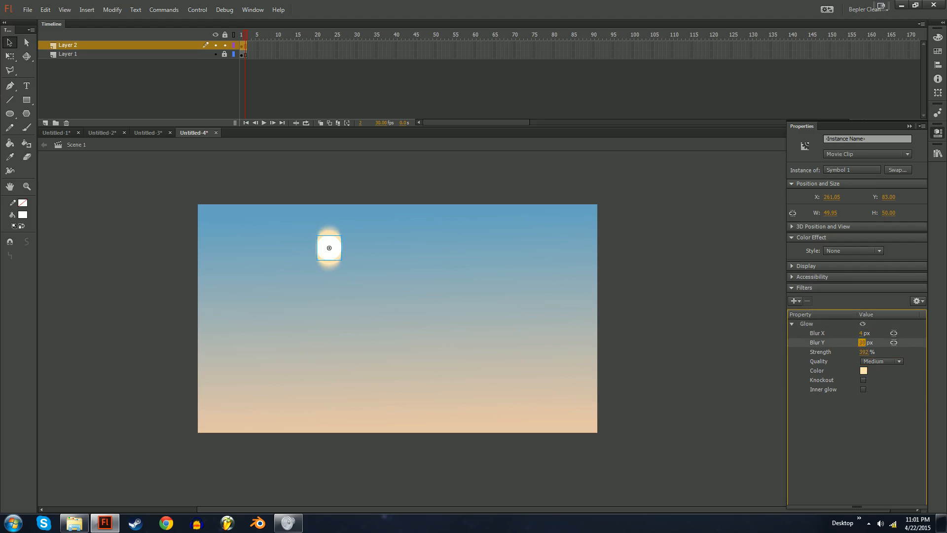
- Reset Blur Y to 4 px, link both blur values and widen the glow blur to just under 100 px
{"action": "left_click", "coordinate": [894, 342]}
{"action": "left_click", "coordinate": [893, 343]}
{"action": "left_click", "coordinate": [863, 342]}
{"action": "type", "text": "4"}
{"action": "key", "text": "Return"}
{"action": "left_click", "coordinate": [893, 343]}
{"action": "left_click", "coordinate": [863, 333]}
{"action": "type", "text": "101"}
{"action": "key", "text": "Return"}
{"action": "left_click_drag", "start_coordinate": [864, 333], "coordinate": [850, 333]}
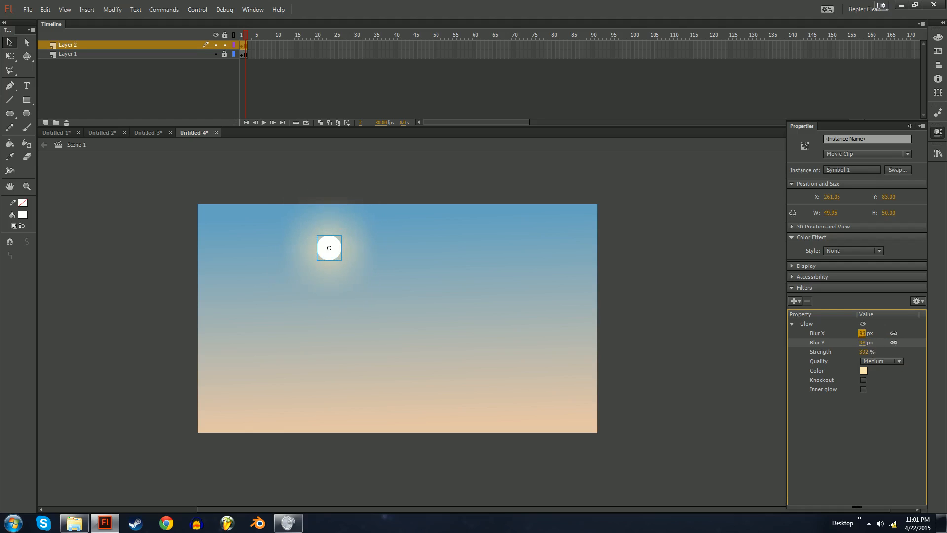
- Lock the sun layer, add a new layer above it and ready the Brush tool on its first frame
{"action": "left_click", "coordinate": [700, 286]}
{"action": "key", "text": "ctrl+="}
{"action": "key", "text": "ctrl+="}
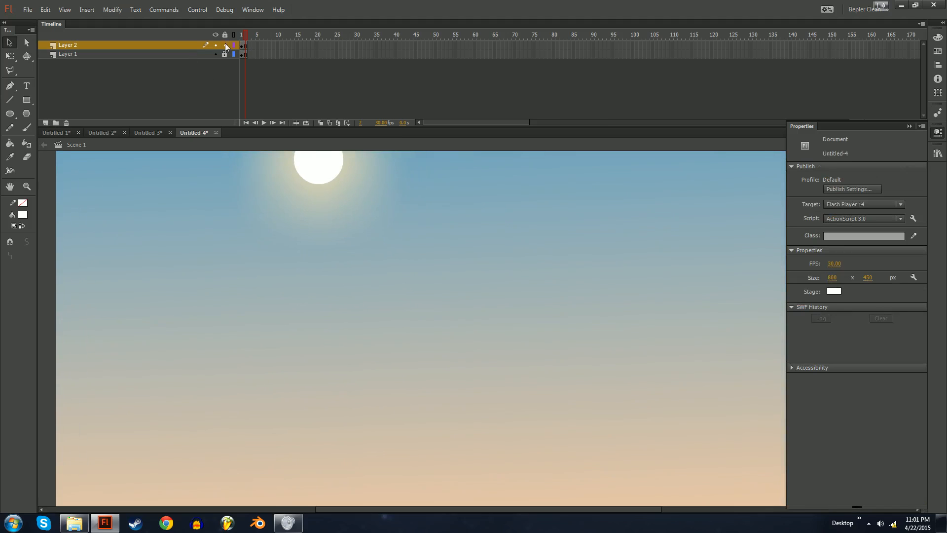
{"action": "left_click", "coordinate": [45, 123]}
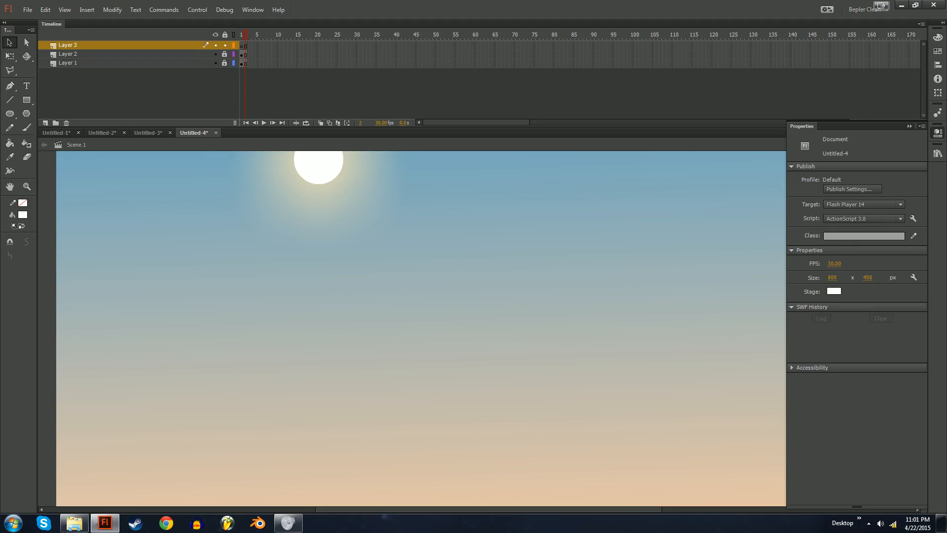
{"action": "left_click", "coordinate": [241, 46]}
{"action": "mouse_move", "coordinate": [316, 237]}
{"action": "left_mouse_down"}
{"action": "mouse_move", "coordinate": [365, 311]}
{"action": "mouse_move", "coordinate": [367, 291]}
{"action": "left_mouse_up"}
{"action": "key", "text": "b"}
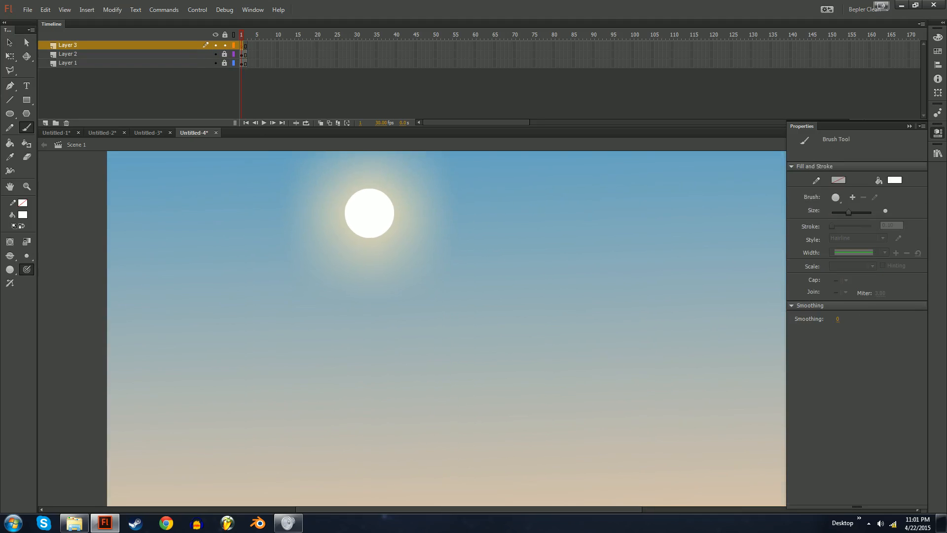
{"action": "key", "text": "ctrl+-"}
{"action": "key", "text": "ctrl+-"}
{"action": "key", "text": "v"}
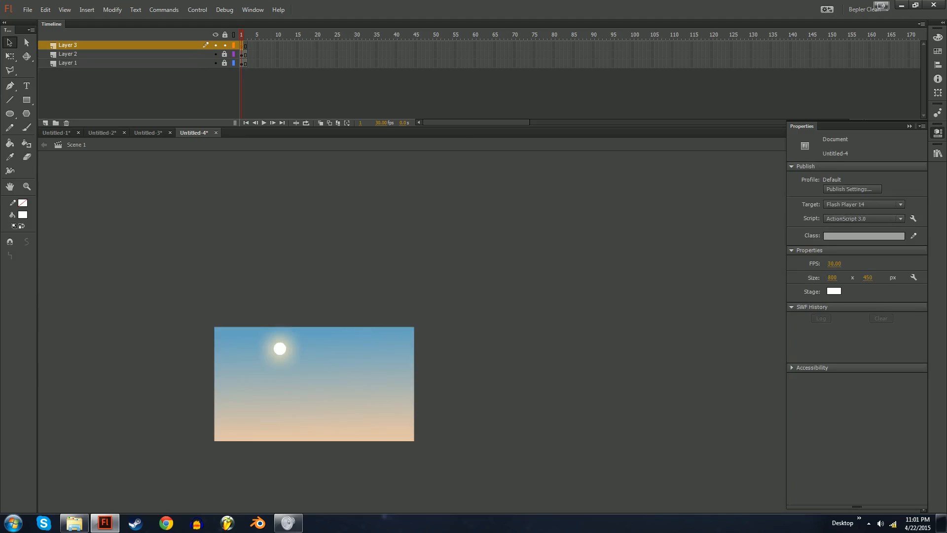
{"action": "key", "text": "b"}
{"action": "left_click_drag", "start_coordinate": [375, 179], "coordinate": [371, 177]}
{"action": "key", "text": "ctrl+z"}
{"action": "left_click_drag", "start_coordinate": [467, 196], "coordinate": [479, 181]}
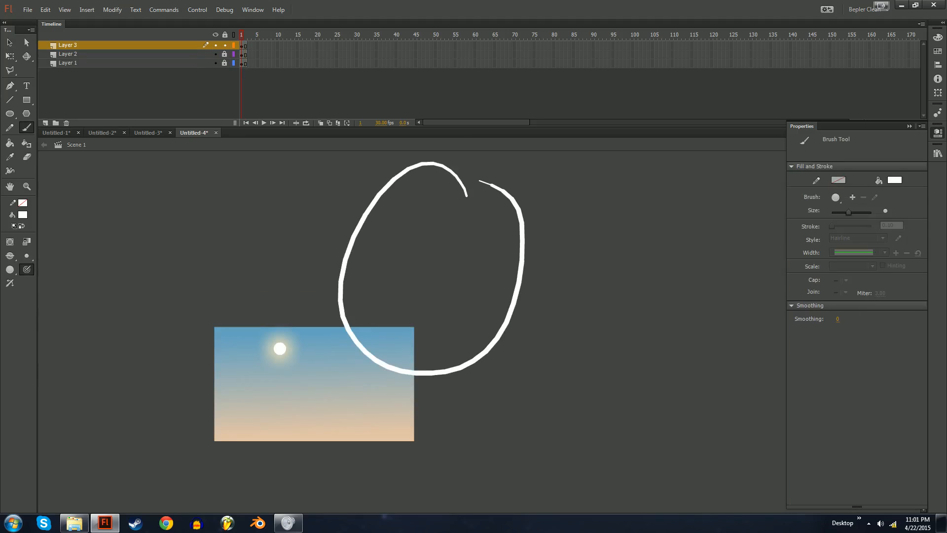
{"action": "key", "text": "ctrl+z"}
{"action": "key", "text": "ctrl+="}
{"action": "key", "text": "ctrl+="}
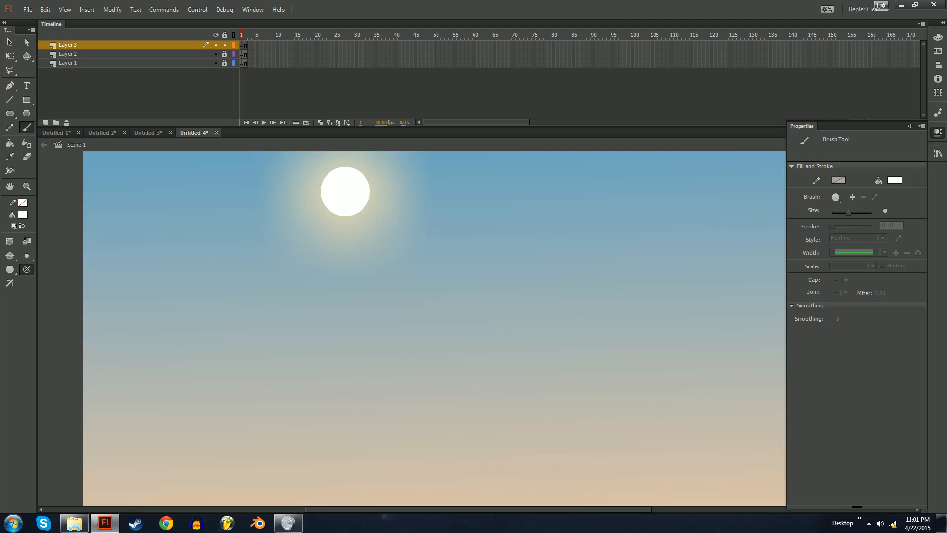
- Paint a white arched cloud edge near the sky's left border, stepping down to the right into small trailing puffs
{"action": "left_click_drag", "start_coordinate": [425, 276], "coordinate": [457, 282]}
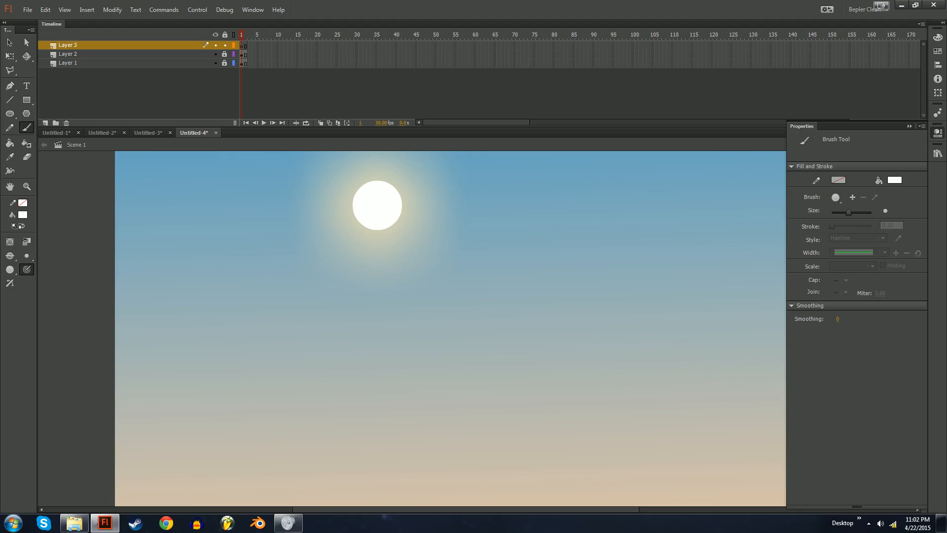
{"action": "left_click_drag", "start_coordinate": [135, 328], "coordinate": [147, 329]}
{"action": "mouse_move", "coordinate": [156, 343]}
{"action": "left_mouse_down"}
{"action": "mouse_move", "coordinate": [192, 300]}
{"action": "mouse_move", "coordinate": [211, 314]}
{"action": "mouse_move", "coordinate": [216, 359]}
{"action": "mouse_move", "coordinate": [217, 316]}
{"action": "mouse_move", "coordinate": [220, 349]}
{"action": "left_mouse_up"}
{"action": "mouse_move", "coordinate": [217, 308]}
{"action": "left_mouse_down"}
{"action": "mouse_move", "coordinate": [227, 328]}
{"action": "mouse_move", "coordinate": [222, 360]}
{"action": "left_mouse_up"}
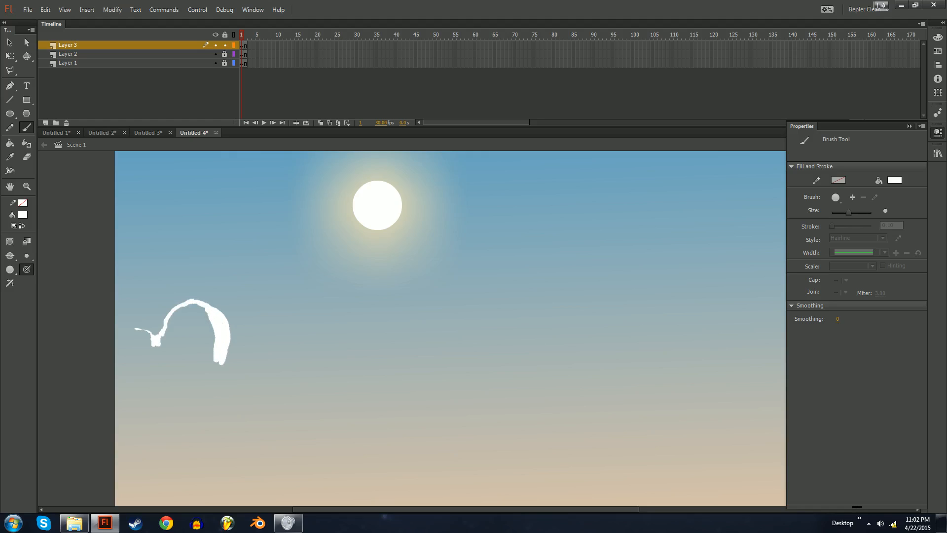
{"action": "mouse_move", "coordinate": [191, 299]}
{"action": "left_mouse_down"}
{"action": "mouse_move", "coordinate": [222, 307]}
{"action": "mouse_move", "coordinate": [231, 329]}
{"action": "left_mouse_up"}
{"action": "mouse_move", "coordinate": [228, 360]}
{"action": "left_mouse_down"}
{"action": "mouse_move", "coordinate": [236, 326]}
{"action": "mouse_move", "coordinate": [231, 374]}
{"action": "mouse_move", "coordinate": [252, 356]}
{"action": "mouse_move", "coordinate": [254, 377]}
{"action": "mouse_move", "coordinate": [237, 359]}
{"action": "mouse_move", "coordinate": [260, 376]}
{"action": "mouse_move", "coordinate": [232, 378]}
{"action": "mouse_move", "coordinate": [237, 363]}
{"action": "mouse_move", "coordinate": [309, 384]}
{"action": "left_mouse_up"}
{"action": "key", "text": "e"}
{"action": "key", "text": "b"}
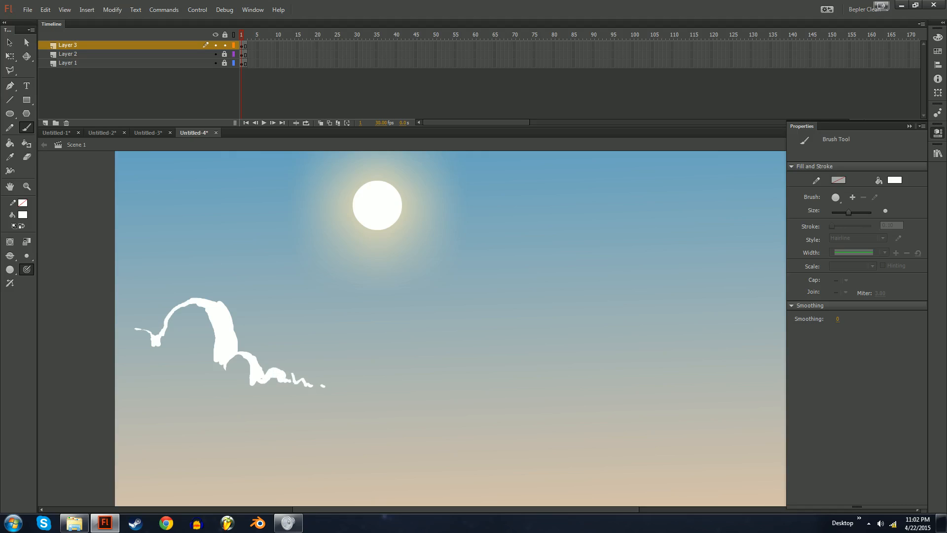
- Paint a thin, broken, wispy white cloud line just below and to the right of the sun
{"action": "key", "text": "ctrl+minus"}
{"action": "key", "text": "ctrl+equal"}
{"action": "key", "text": "ctrl+equal"}
{"action": "left_click_drag", "start_coordinate": [410, 247], "coordinate": [412, 377]}
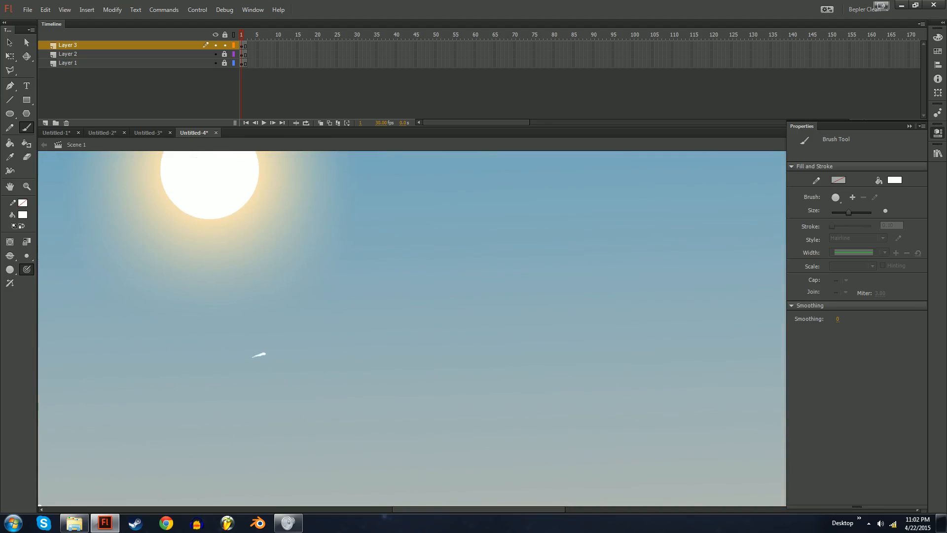
{"action": "mouse_move", "coordinate": [277, 343]}
{"action": "left_mouse_down"}
{"action": "mouse_move", "coordinate": [294, 325]}
{"action": "mouse_move", "coordinate": [380, 292]}
{"action": "mouse_move", "coordinate": [456, 308]}
{"action": "mouse_move", "coordinate": [431, 285]}
{"action": "left_mouse_up"}
{"action": "key", "text": "ctrl+minus"}
{"action": "key", "text": "ctrl+minus"}
{"action": "key", "text": "ctrl+equal"}
{"action": "key", "text": "ctrl+equal"}
{"action": "left_click_drag", "start_coordinate": [395, 247], "coordinate": [442, 307]}
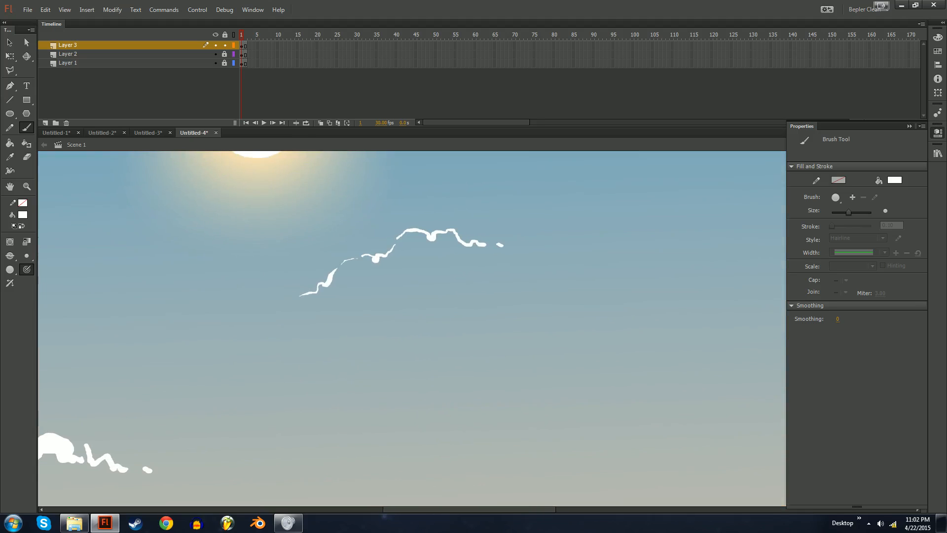
{"action": "left_click_drag", "start_coordinate": [345, 285], "coordinate": [417, 258]}
{"action": "key", "text": "ctrl+z"}
{"action": "mouse_move", "coordinate": [536, 403]}
{"action": "left_mouse_down"}
{"action": "mouse_move", "coordinate": [423, 332]}
{"action": "mouse_move", "coordinate": [421, 291]}
{"action": "mouse_move", "coordinate": [398, 269]}
{"action": "left_mouse_up"}
{"action": "key", "text": "ctrl+z"}
- Paint a large white cloud edge in mid-sky, rising from small bumps to a tall arch, and shape it with the Eraser
{"action": "key", "text": "ctrl+minus"}
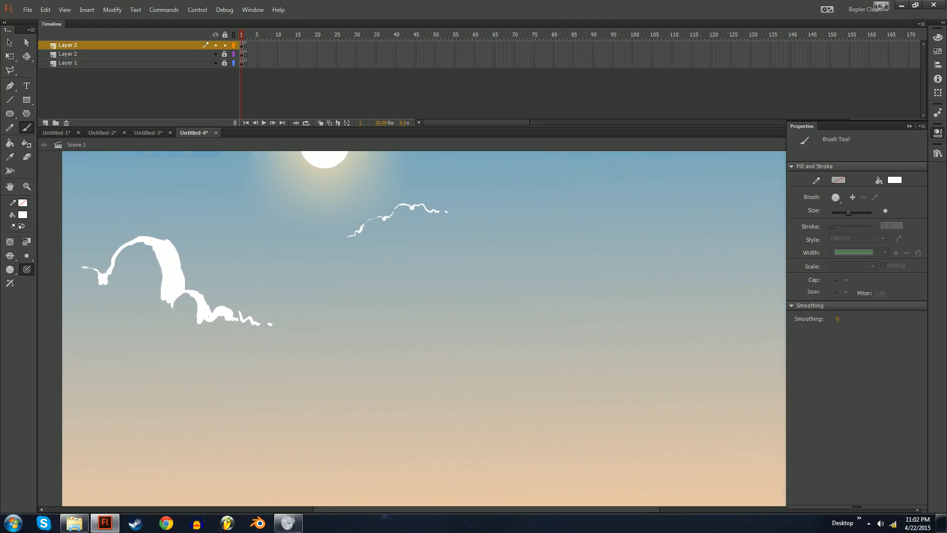
{"action": "mouse_move", "coordinate": [348, 361]}
{"action": "left_mouse_down"}
{"action": "mouse_move", "coordinate": [381, 343]}
{"action": "mouse_move", "coordinate": [431, 340]}
{"action": "mouse_move", "coordinate": [404, 346]}
{"action": "mouse_move", "coordinate": [439, 331]}
{"action": "mouse_move", "coordinate": [459, 284]}
{"action": "mouse_move", "coordinate": [474, 274]}
{"action": "mouse_move", "coordinate": [462, 306]}
{"action": "mouse_move", "coordinate": [468, 263]}
{"action": "left_mouse_up"}
{"action": "key", "text": "e"}
{"action": "key", "text": "b"}
{"action": "key", "text": "e"}
{"action": "mouse_move", "coordinate": [462, 335]}
{"action": "left_mouse_down"}
{"action": "mouse_move", "coordinate": [485, 261]}
{"action": "mouse_move", "coordinate": [517, 268]}
{"action": "mouse_move", "coordinate": [524, 283]}
{"action": "left_mouse_up"}
{"action": "key", "text": "b"}
{"action": "mouse_move", "coordinate": [471, 259]}
{"action": "left_mouse_down"}
{"action": "mouse_move", "coordinate": [441, 311]}
{"action": "mouse_move", "coordinate": [457, 269]}
{"action": "mouse_move", "coordinate": [498, 248]}
{"action": "left_mouse_up"}
{"action": "key", "text": "ctrl+2"}
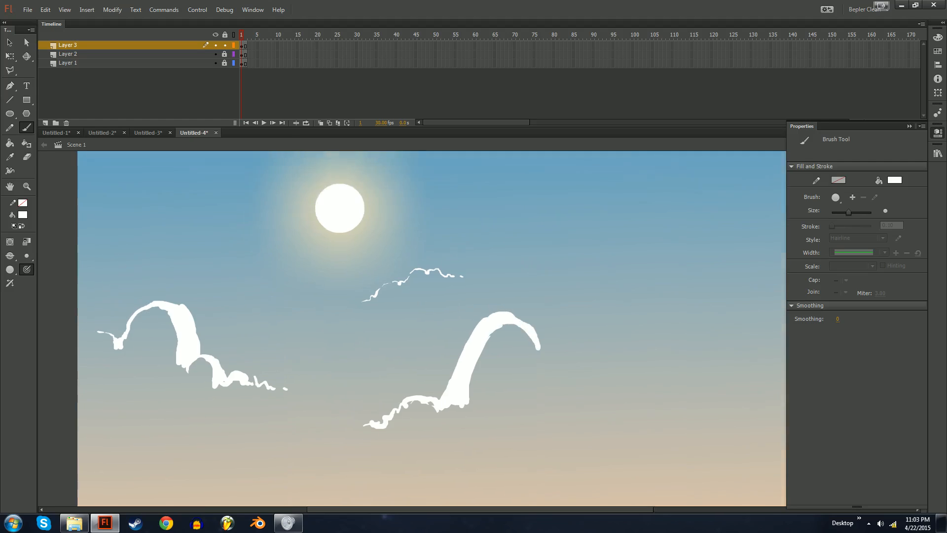
{"action": "key", "text": "ctrl+="}
{"action": "key", "text": "ctrl+="}
{"action": "key", "text": "ctrl+="}
{"action": "left_click_drag", "start_coordinate": [412, 328], "coordinate": [417, 320]}
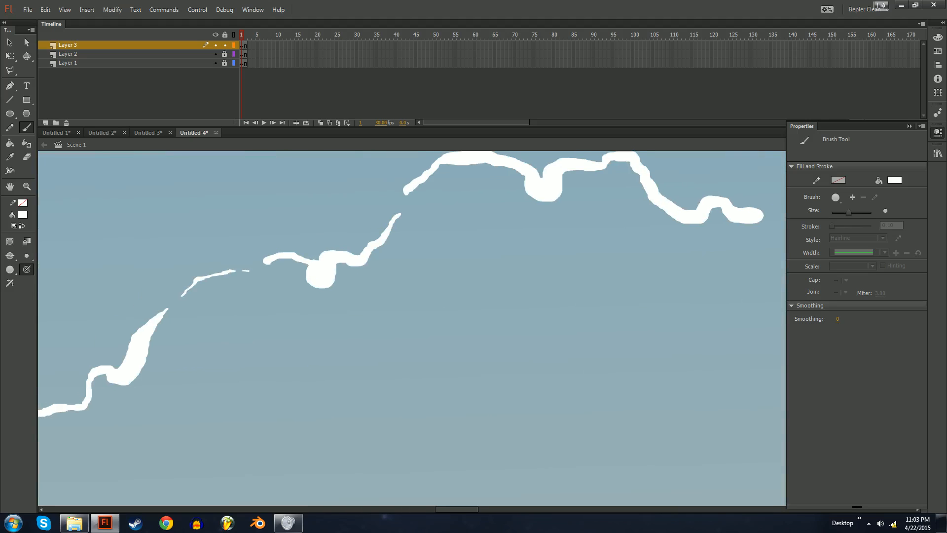
{"action": "key", "text": "ctrl+2"}
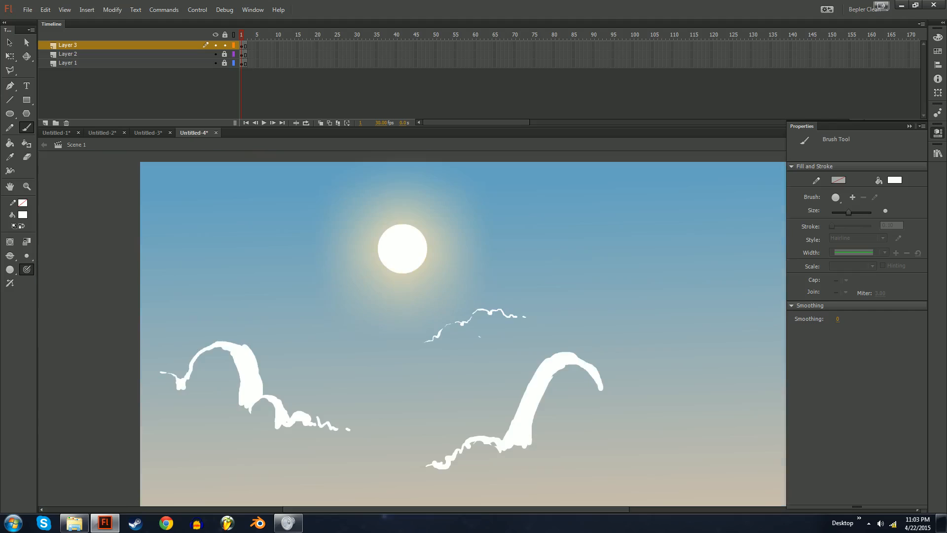
{"action": "scroll", "coordinate": [459, 375], "scroll_direction": "down", "scroll_amount": 3}
{"action": "mouse_move", "coordinate": [459, 345]}
{"action": "left_mouse_down"}
{"action": "mouse_move", "coordinate": [381, 323]}
{"action": "mouse_move", "coordinate": [391, 336]}
{"action": "mouse_move", "coordinate": [394, 256]}
{"action": "left_mouse_up"}
{"action": "key", "text": "ctrl+z"}
- Extend the large central cloud's arch down to a second puff on its right and trim the underside with the Eraser
{"action": "mouse_move", "coordinate": [425, 305]}
{"action": "left_mouse_down"}
{"action": "mouse_move", "coordinate": [368, 283]}
{"action": "mouse_move", "coordinate": [351, 312]}
{"action": "left_mouse_up"}
{"action": "left_click_drag", "start_coordinate": [431, 272], "coordinate": [446, 299]}
{"action": "mouse_move", "coordinate": [426, 268]}
{"action": "left_mouse_down"}
{"action": "mouse_move", "coordinate": [445, 295]}
{"action": "mouse_move", "coordinate": [445, 276]}
{"action": "mouse_move", "coordinate": [459, 319]}
{"action": "mouse_move", "coordinate": [470, 311]}
{"action": "mouse_move", "coordinate": [464, 333]}
{"action": "mouse_move", "coordinate": [419, 282]}
{"action": "left_mouse_up"}
{"action": "key", "text": "e"}
{"action": "key", "text": "b"}
{"action": "mouse_move", "coordinate": [474, 321]}
{"action": "left_mouse_down"}
{"action": "mouse_move", "coordinate": [483, 301]}
{"action": "mouse_move", "coordinate": [465, 291]}
{"action": "mouse_move", "coordinate": [481, 300]}
{"action": "mouse_move", "coordinate": [479, 284]}
{"action": "mouse_move", "coordinate": [486, 288]}
{"action": "mouse_move", "coordinate": [468, 280]}
{"action": "left_mouse_up"}
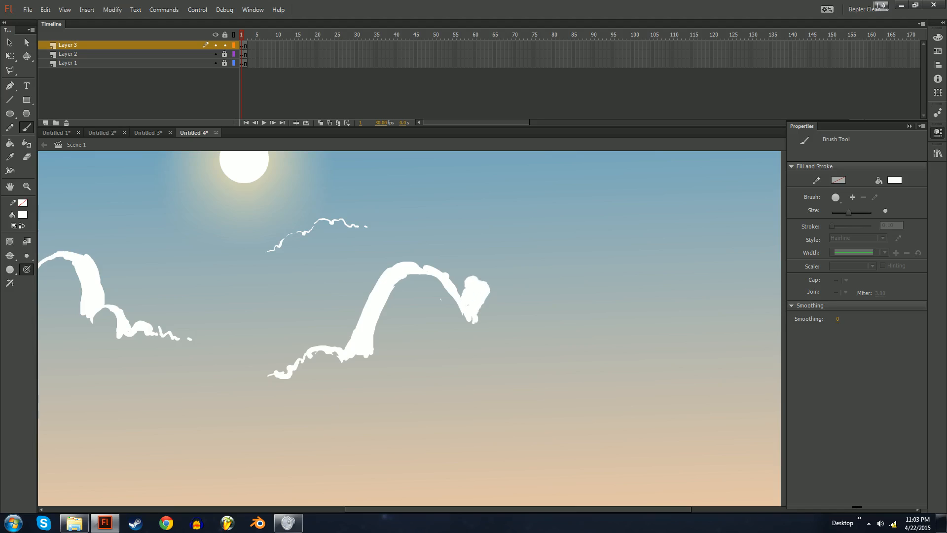
{"action": "key", "text": "e"}
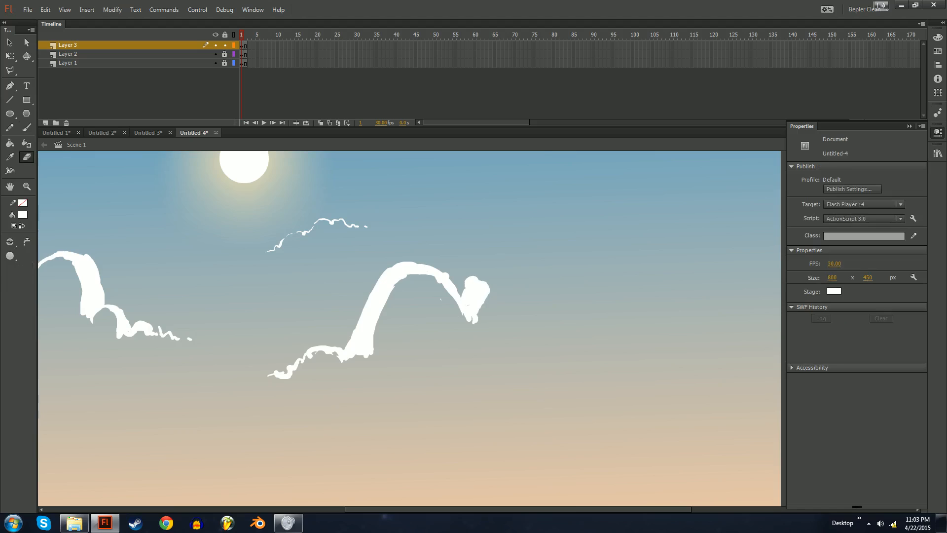
{"action": "mouse_move", "coordinate": [455, 316]}
{"action": "left_mouse_down"}
{"action": "mouse_move", "coordinate": [435, 283]}
{"action": "mouse_move", "coordinate": [410, 279]}
{"action": "left_mouse_up"}
- Continue the central cloud to the right with a rounded bump and a thin, wavy tail that rises to a dot
{"action": "key", "text": "b"}
{"action": "mouse_move", "coordinate": [491, 286]}
{"action": "left_mouse_down"}
{"action": "mouse_move", "coordinate": [505, 280]}
{"action": "mouse_move", "coordinate": [478, 278]}
{"action": "mouse_move", "coordinate": [514, 294]}
{"action": "mouse_move", "coordinate": [522, 313]}
{"action": "mouse_move", "coordinate": [585, 295]}
{"action": "mouse_move", "coordinate": [593, 271]}
{"action": "left_mouse_up"}
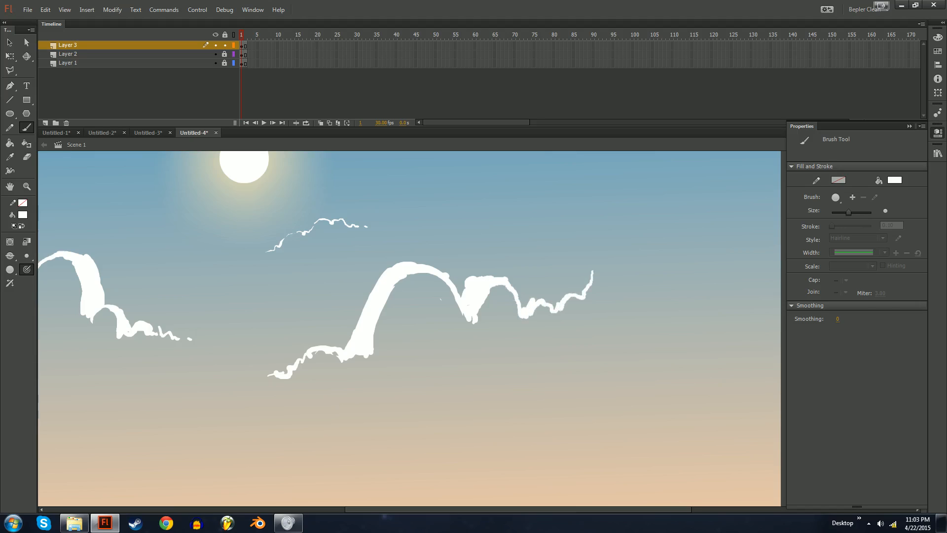
{"action": "key", "text": "ctrl+minus"}
{"action": "key", "text": "ctrl+minus"}
{"action": "key", "text": "ctrl+equal"}
{"action": "key", "text": "ctrl+equal"}
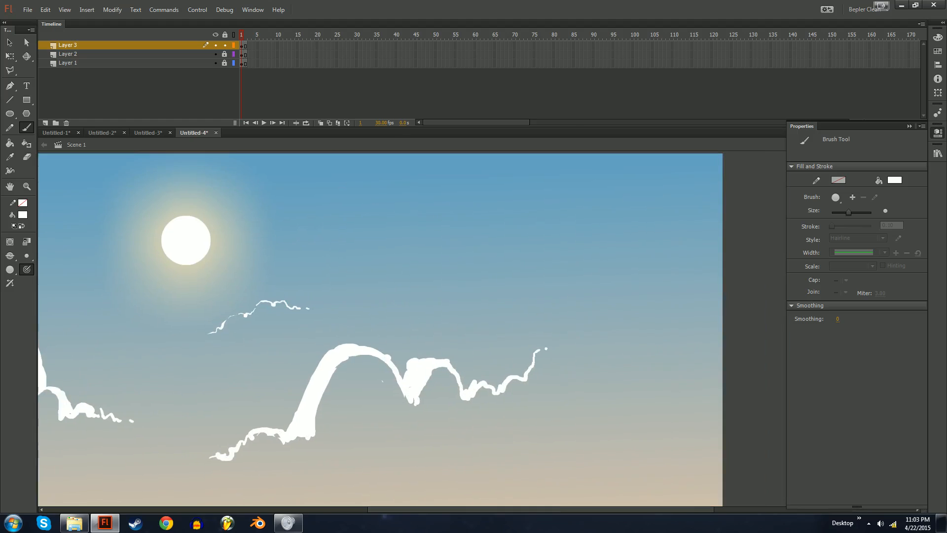
- Paint a small wispy cloud in the sky's upper right and a low arched cloud with flat tails near the lower left
{"action": "mouse_move", "coordinate": [529, 284]}
{"action": "left_mouse_down"}
{"action": "mouse_move", "coordinate": [582, 245]}
{"action": "mouse_move", "coordinate": [593, 219]}
{"action": "left_mouse_up"}
{"action": "key", "text": "ctrl+minus"}
{"action": "left_click_drag", "start_coordinate": [444, 346], "coordinate": [563, 248]}
{"action": "key", "text": "ctrl+equal"}
{"action": "mouse_move", "coordinate": [347, 379]}
{"action": "left_mouse_down"}
{"action": "mouse_move", "coordinate": [422, 357]}
{"action": "mouse_move", "coordinate": [430, 345]}
{"action": "mouse_move", "coordinate": [418, 339]}
{"action": "mouse_move", "coordinate": [390, 365]}
{"action": "mouse_move", "coordinate": [416, 359]}
{"action": "mouse_move", "coordinate": [440, 380]}
{"action": "mouse_move", "coordinate": [496, 380]}
{"action": "left_mouse_up"}
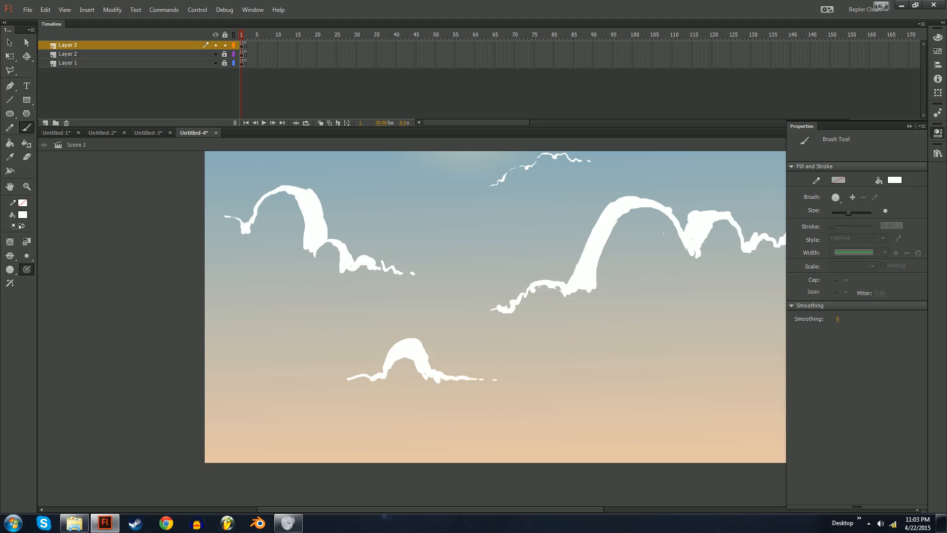
{"action": "key", "text": "ctrl+minus"}
{"action": "mouse_move", "coordinate": [504, 335]}
{"action": "left_mouse_down"}
{"action": "mouse_move", "coordinate": [451, 367]}
{"action": "mouse_move", "coordinate": [337, 379]}
{"action": "left_mouse_up"}
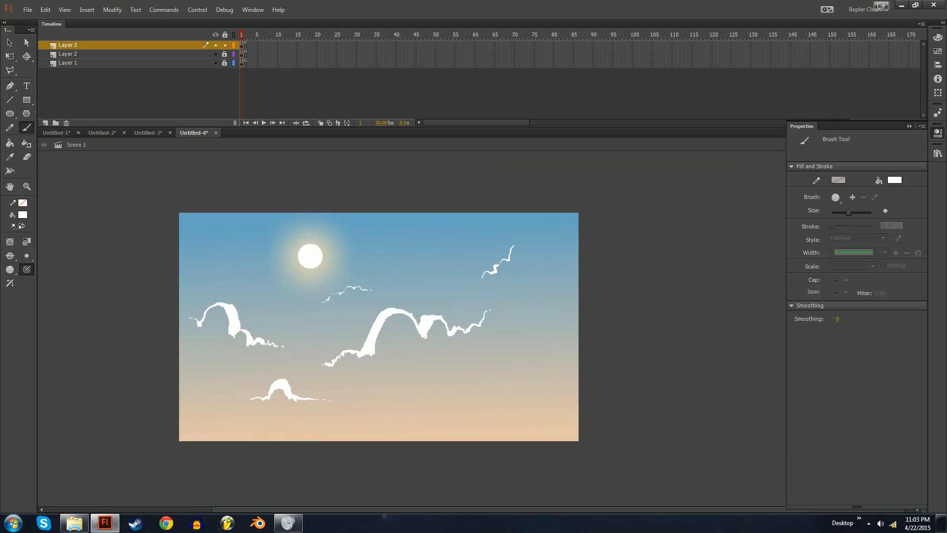
- Paint a thick white foreground cloud climbing from the sky's bottom edge to its right border and fill a gap in it with white
{"action": "mouse_move", "coordinate": [438, 448]}
{"action": "left_mouse_down"}
{"action": "mouse_move", "coordinate": [485, 413]}
{"action": "mouse_move", "coordinate": [452, 451]}
{"action": "mouse_move", "coordinate": [497, 404]}
{"action": "mouse_move", "coordinate": [552, 374]}
{"action": "mouse_move", "coordinate": [567, 313]}
{"action": "mouse_move", "coordinate": [551, 335]}
{"action": "left_mouse_up"}
{"action": "mouse_move", "coordinate": [574, 293]}
{"action": "left_mouse_down"}
{"action": "mouse_move", "coordinate": [538, 367]}
{"action": "mouse_move", "coordinate": [530, 357]}
{"action": "mouse_move", "coordinate": [574, 298]}
{"action": "mouse_move", "coordinate": [506, 392]}
{"action": "mouse_move", "coordinate": [464, 417]}
{"action": "mouse_move", "coordinate": [510, 382]}
{"action": "mouse_move", "coordinate": [498, 374]}
{"action": "mouse_move", "coordinate": [512, 365]}
{"action": "mouse_move", "coordinate": [492, 375]}
{"action": "mouse_move", "coordinate": [509, 390]}
{"action": "left_mouse_up"}
{"action": "key", "text": "k"}
{"action": "left_click", "coordinate": [550, 312]}
{"action": "key", "text": "b"}
{"action": "key", "text": "e"}
{"action": "key", "text": "b"}
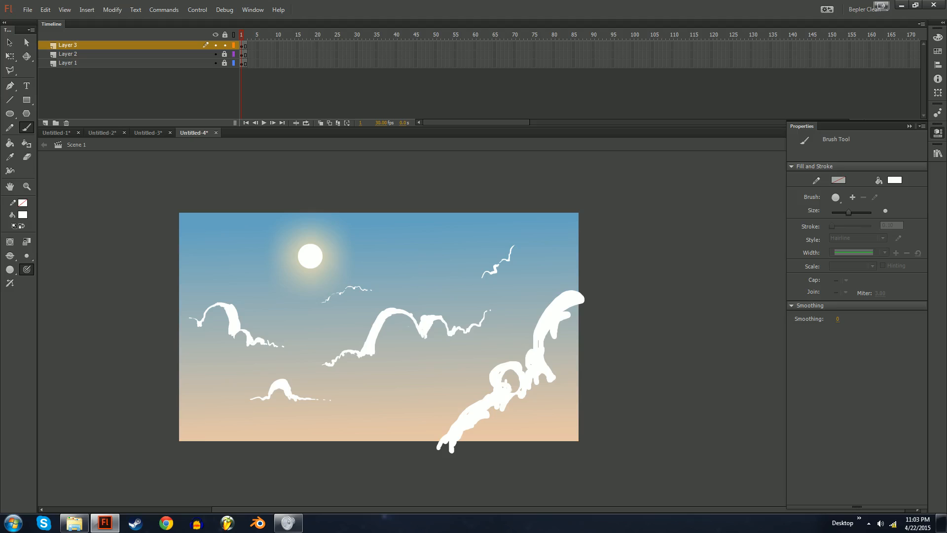
- Erase the loop beneath the foreground cloud's middle puff and touch up the remaining white to form an open arch
{"action": "key", "text": "e"}
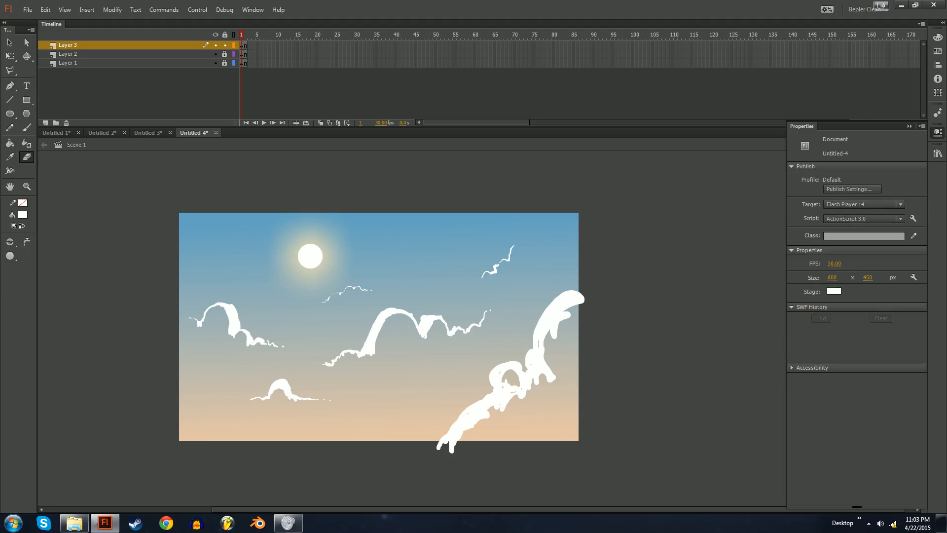
{"action": "key", "text": "b"}
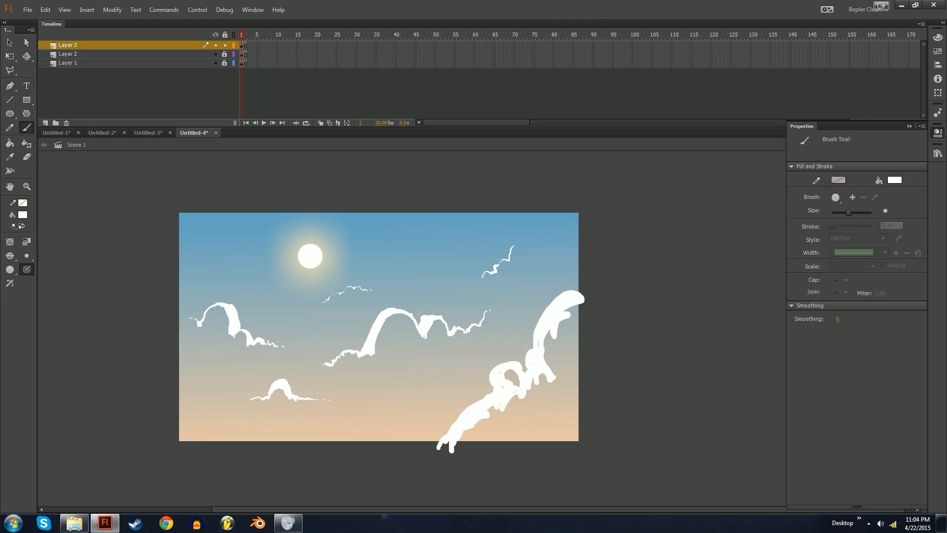
{"action": "key", "text": "e"}
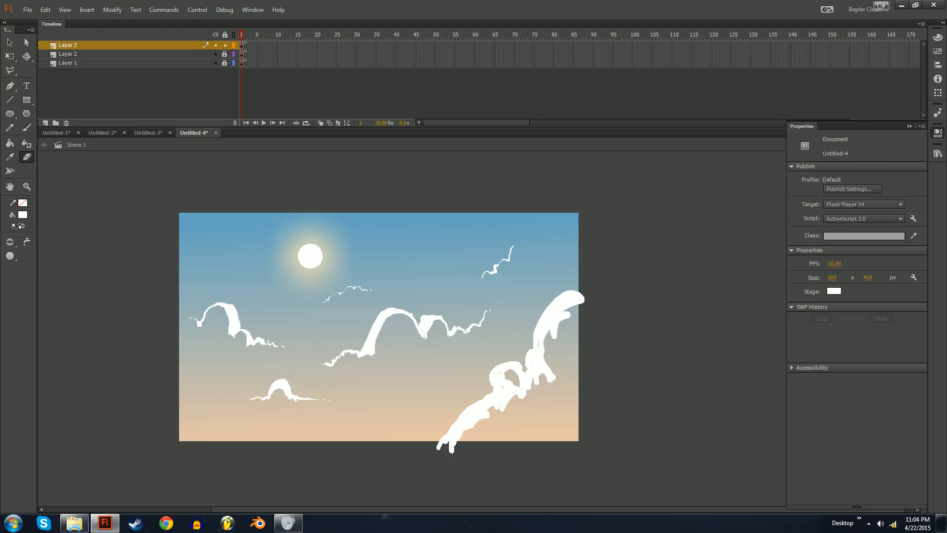
{"action": "mouse_move", "coordinate": [515, 382]}
{"action": "left_mouse_down"}
{"action": "mouse_move", "coordinate": [508, 415]}
{"action": "mouse_move", "coordinate": [488, 396]}
{"action": "mouse_move", "coordinate": [479, 400]}
{"action": "left_mouse_up"}
{"action": "key", "text": "b"}
{"action": "key", "text": "e"}
{"action": "key", "text": "b"}
{"action": "key", "text": "e"}
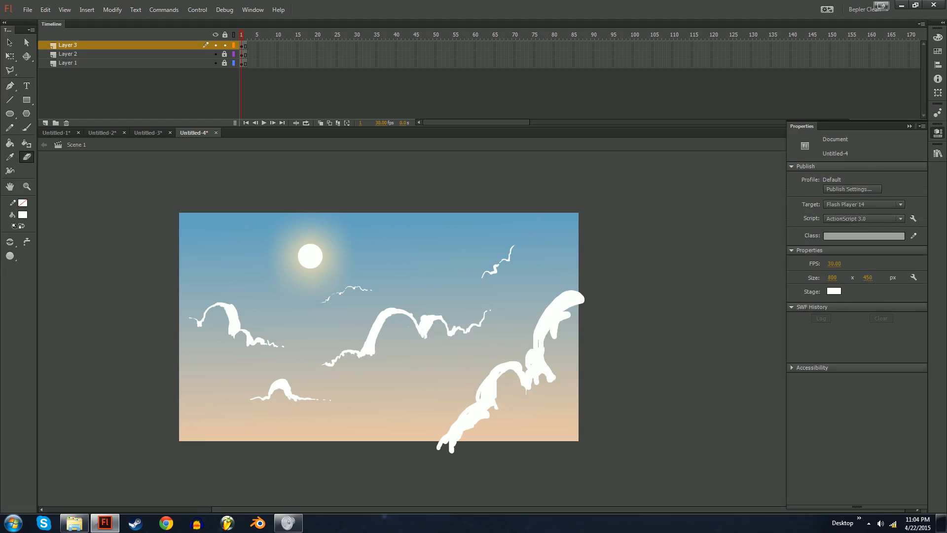
- Trim the middle arch's underside into a clean curve with the Eraser and cut the arch apart from the cloud's upper section
{"action": "key", "text": "b"}
{"action": "key", "text": "ctrl+equal"}
{"action": "key", "text": "e"}
{"action": "left_click_drag", "start_coordinate": [682, 468], "coordinate": [522, 319]}
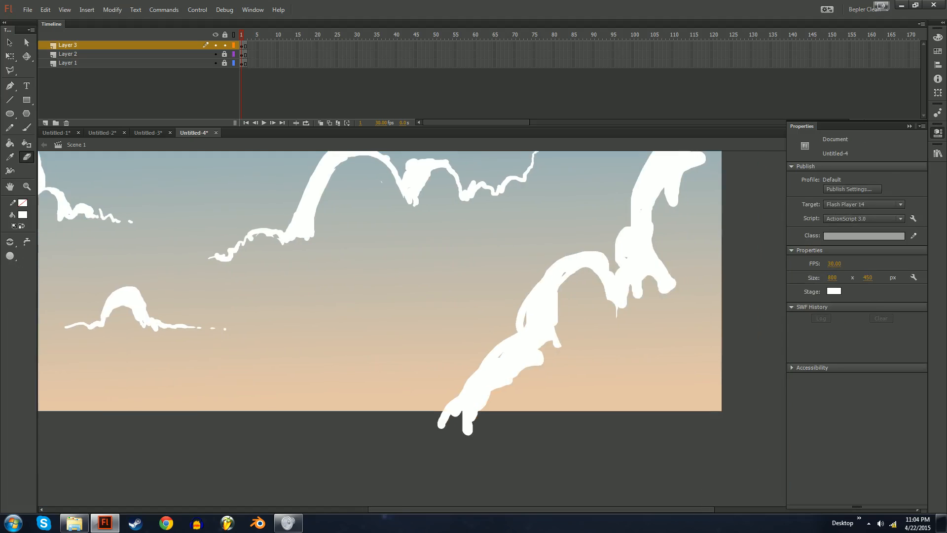
{"action": "mouse_move", "coordinate": [593, 282]}
{"action": "left_mouse_down"}
{"action": "mouse_move", "coordinate": [513, 343]}
{"action": "mouse_move", "coordinate": [526, 328]}
{"action": "mouse_move", "coordinate": [508, 332]}
{"action": "mouse_move", "coordinate": [520, 385]}
{"action": "left_mouse_up"}
{"action": "mouse_move", "coordinate": [521, 330]}
{"action": "left_mouse_down"}
{"action": "mouse_move", "coordinate": [540, 372]}
{"action": "mouse_move", "coordinate": [540, 330]}
{"action": "mouse_move", "coordinate": [545, 351]}
{"action": "mouse_move", "coordinate": [530, 322]}
{"action": "mouse_move", "coordinate": [497, 414]}
{"action": "left_mouse_up"}
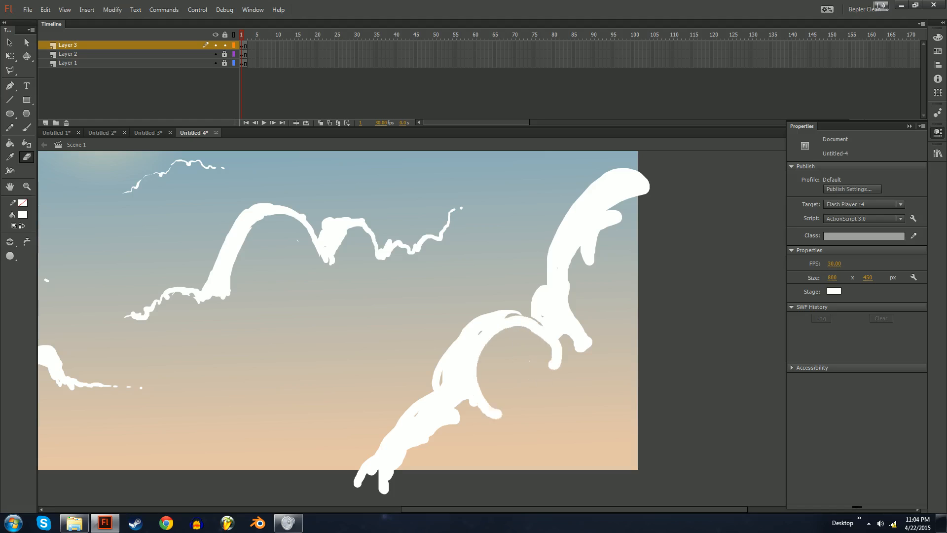
{"action": "key", "text": "ctrl+minus"}
{"action": "key", "text": "ctrl+minus"}
{"action": "key", "text": "ctrl+equal"}
{"action": "key", "text": "ctrl+equal"}
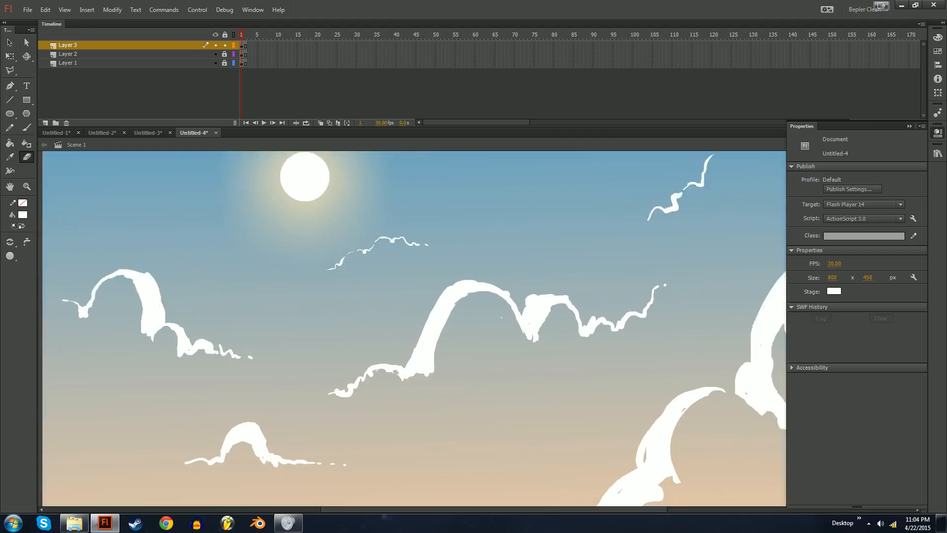
{"action": "key", "text": "b"}
{"action": "mouse_move", "coordinate": [711, 394]}
{"action": "left_mouse_down"}
{"action": "mouse_move", "coordinate": [462, 259]}
{"action": "mouse_move", "coordinate": [473, 301]}
{"action": "left_mouse_up"}
{"action": "left_click_drag", "start_coordinate": [476, 259], "coordinate": [480, 276]}
{"action": "key", "text": "ctrl+z"}
{"action": "key", "text": "ctrl+z"}
{"action": "key", "text": "ctrl+minus"}
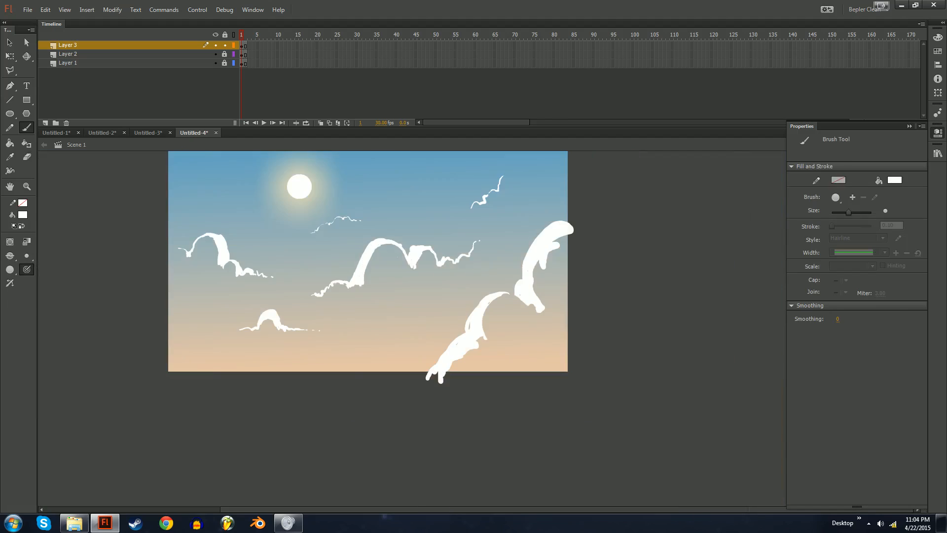
- Extend the foreground cloud's lower end with filled white puffs that run down past the sky's bottom edge
{"action": "key", "text": "ctrl+minus"}
{"action": "key", "text": "ctrl+equal"}
{"action": "left_click_drag", "start_coordinate": [484, 330], "coordinate": [489, 312]}
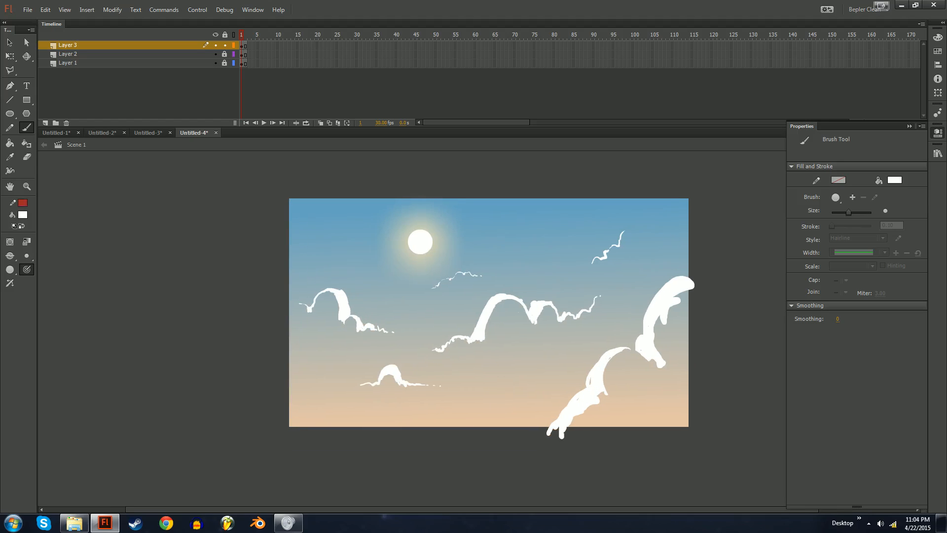
{"action": "mouse_move", "coordinate": [562, 409]}
{"action": "left_mouse_down"}
{"action": "mouse_move", "coordinate": [513, 442]}
{"action": "mouse_move", "coordinate": [547, 412]}
{"action": "mouse_move", "coordinate": [560, 425]}
{"action": "mouse_move", "coordinate": [549, 417]}
{"action": "mouse_move", "coordinate": [561, 419]}
{"action": "mouse_move", "coordinate": [511, 448]}
{"action": "left_mouse_up"}
{"action": "key", "text": "e"}
{"action": "key", "text": "b"}
{"action": "key", "text": "e"}
{"action": "key", "text": "b"}
{"action": "key", "text": "ctrl+minus"}
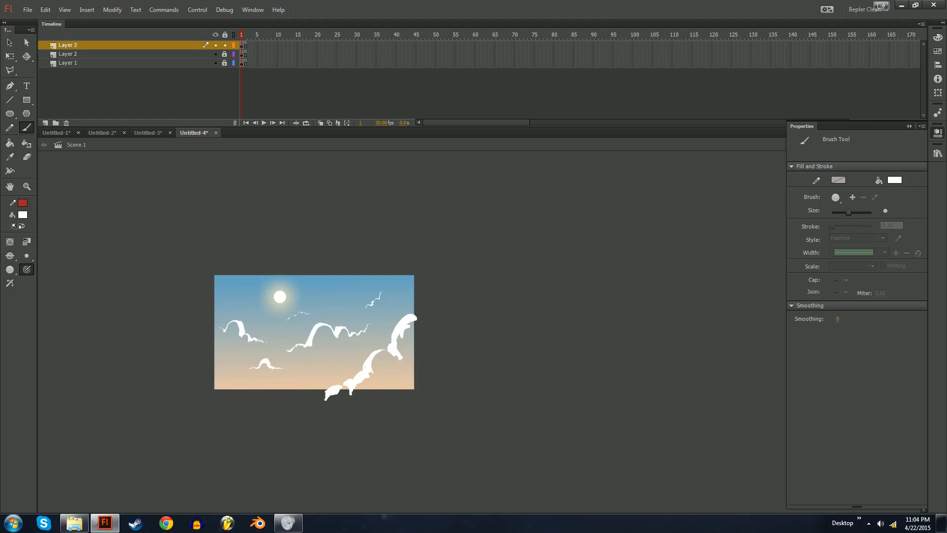
- Paint a small isolated white puff in the sky's lower middle, between the low arched cloud and the foreground cloud
{"action": "key", "text": "ctrl+equal"}
{"action": "key", "text": "ctrl+equal"}
{"action": "left_click_drag", "start_coordinate": [445, 345], "coordinate": [501, 259]}
{"action": "left_click_drag", "start_coordinate": [535, 401], "coordinate": [526, 417]}
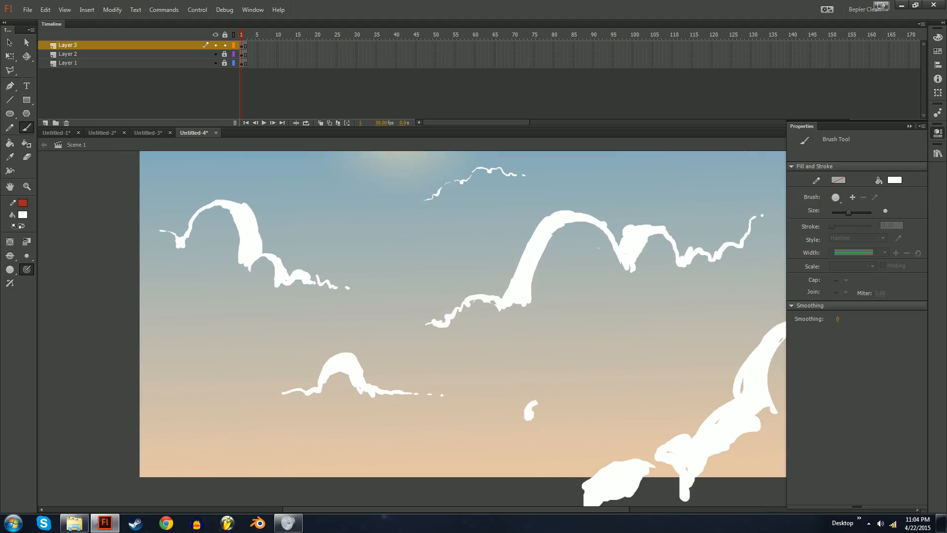
- Examine the painted clouds across the whole sky up close and from a distance
{"action": "key", "text": "ctrl+minus"}
{"action": "mouse_move", "coordinate": [444, 296]}
{"action": "left_mouse_down"}
{"action": "mouse_move", "coordinate": [399, 344]}
{"action": "mouse_move", "coordinate": [403, 337]}
{"action": "left_mouse_up"}
{"action": "key", "text": "v"}
{"action": "key", "text": "ctrl+minus"}
{"action": "key", "text": "ctrl+equal"}
{"action": "key", "text": "ctrl+equal"}
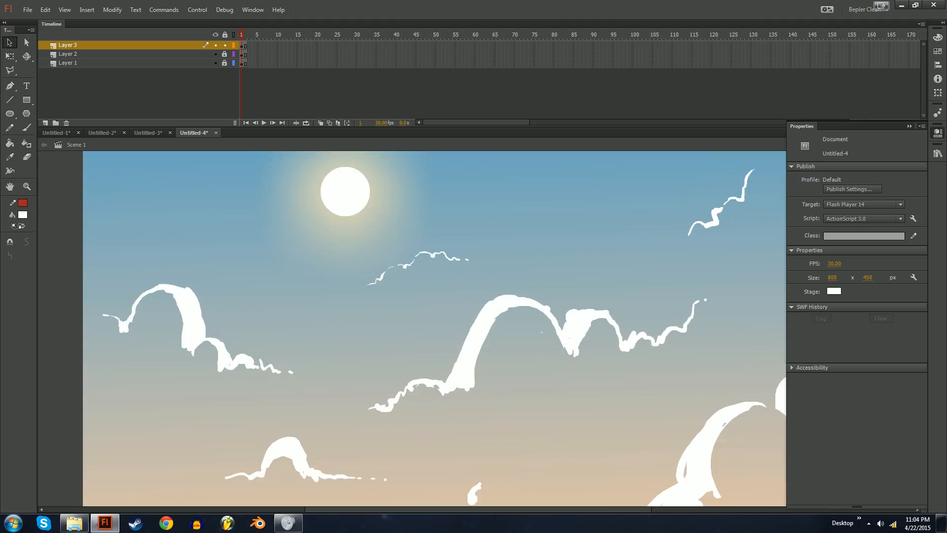
{"action": "key", "text": "ctrl+minus"}
{"action": "key", "text": "ctrl+equal"}
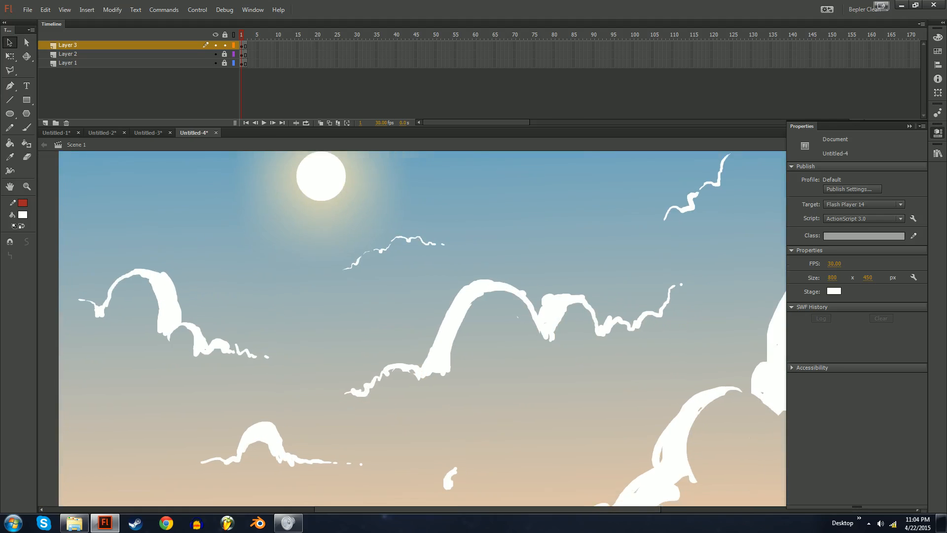
{"action": "left_click_drag", "start_coordinate": [444, 326], "coordinate": [440, 320]}
{"action": "key", "text": "ctrl+minus"}
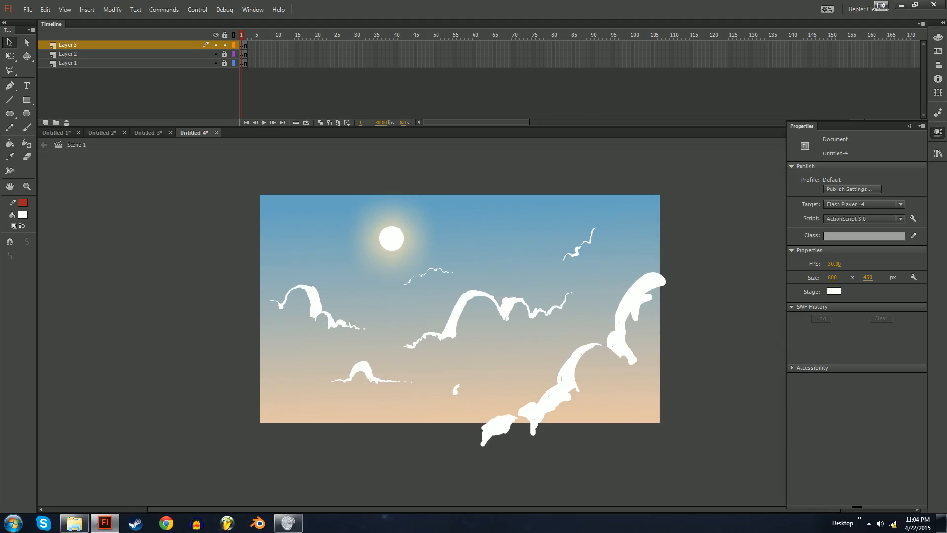
- Test the Untitled-4 movie to check the sky scene, and close the preview
{"action": "key", "text": "ctrl+Return"}
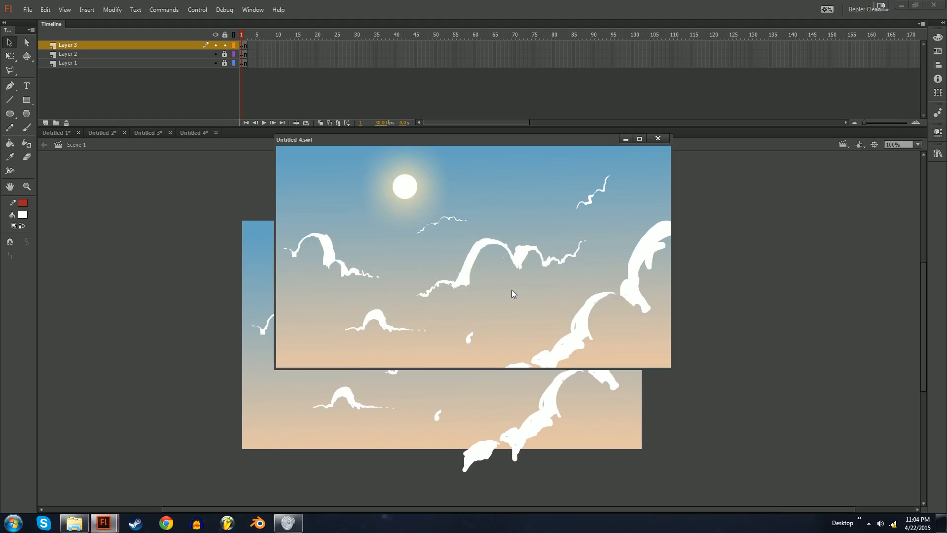
{"action": "left_click", "coordinate": [659, 139]}
{"action": "key", "text": "ctrl+minus"}
{"action": "left_click_drag", "start_coordinate": [674, 229], "coordinate": [663, 274]}
{"action": "key", "text": "ctrl+equal"}
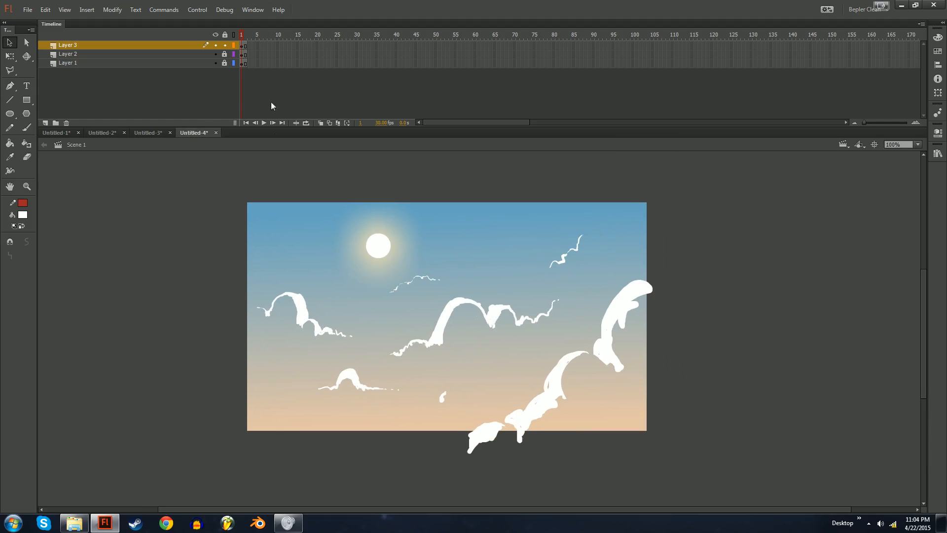
- Look at the cloud layers in Untitled-2 for comparison and return to Untitled-4
{"action": "left_click", "coordinate": [149, 133]}
{"action": "left_click", "coordinate": [112, 134]}
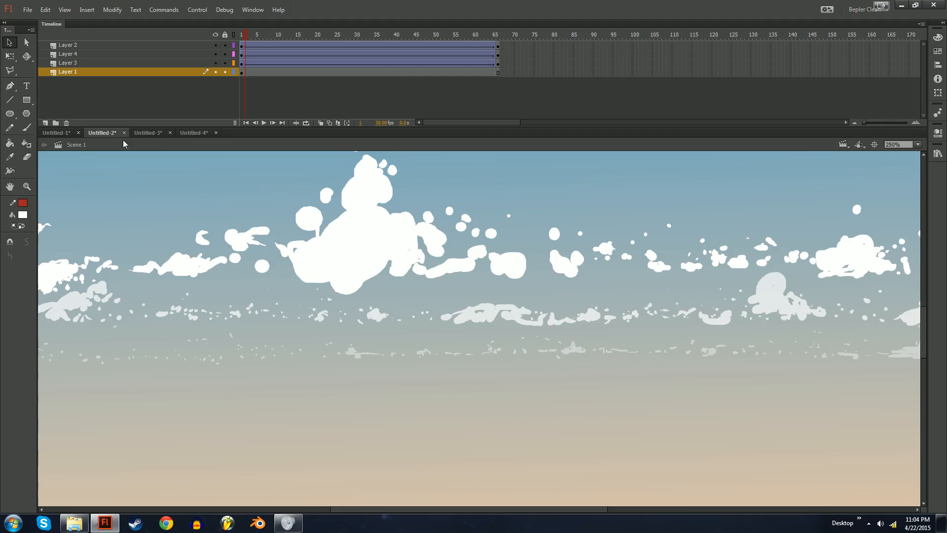
{"action": "left_click", "coordinate": [197, 133]}
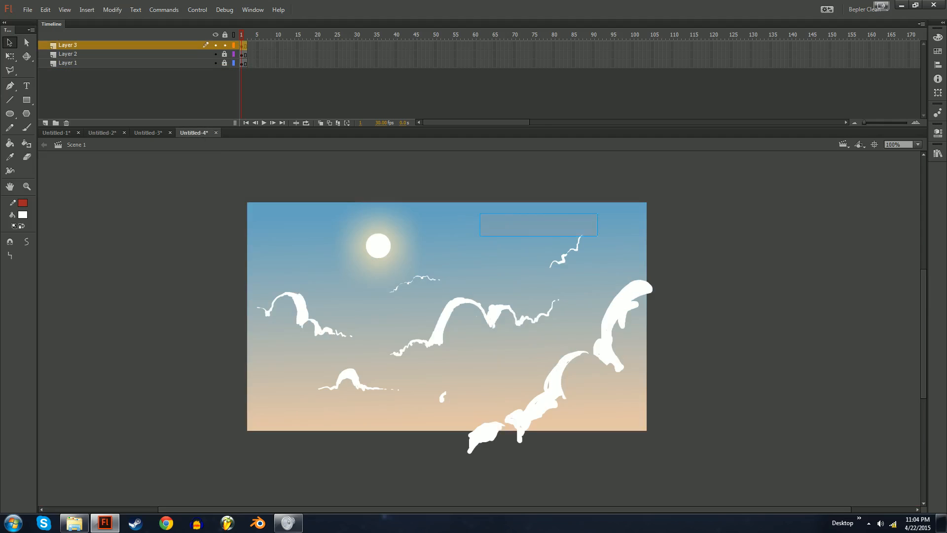
- Select the small wispy cloud in the sky's upper right
{"action": "left_click_drag", "start_coordinate": [546, 193], "coordinate": [621, 276]}
{"action": "left_click_drag", "start_coordinate": [537, 224], "coordinate": [601, 287]}
{"action": "left_click_drag", "start_coordinate": [677, 218], "coordinate": [711, 272]}
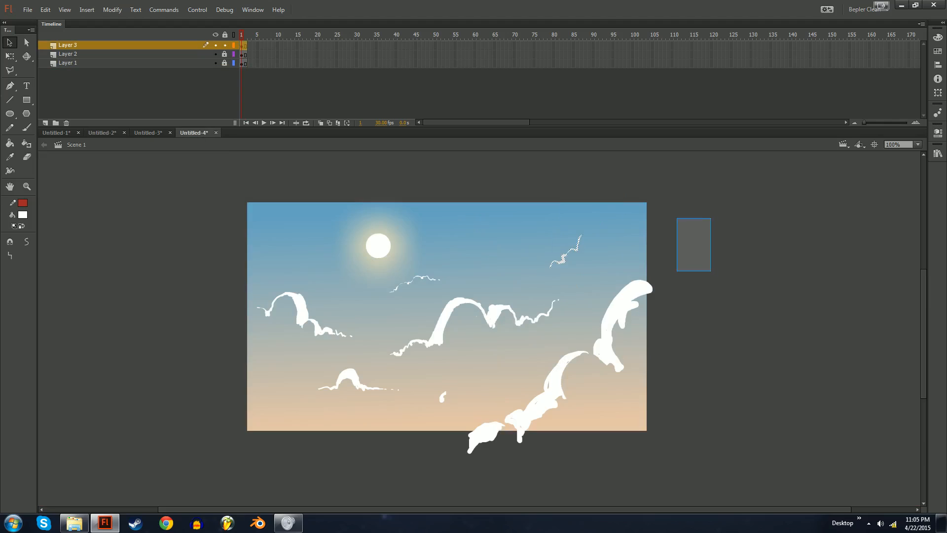